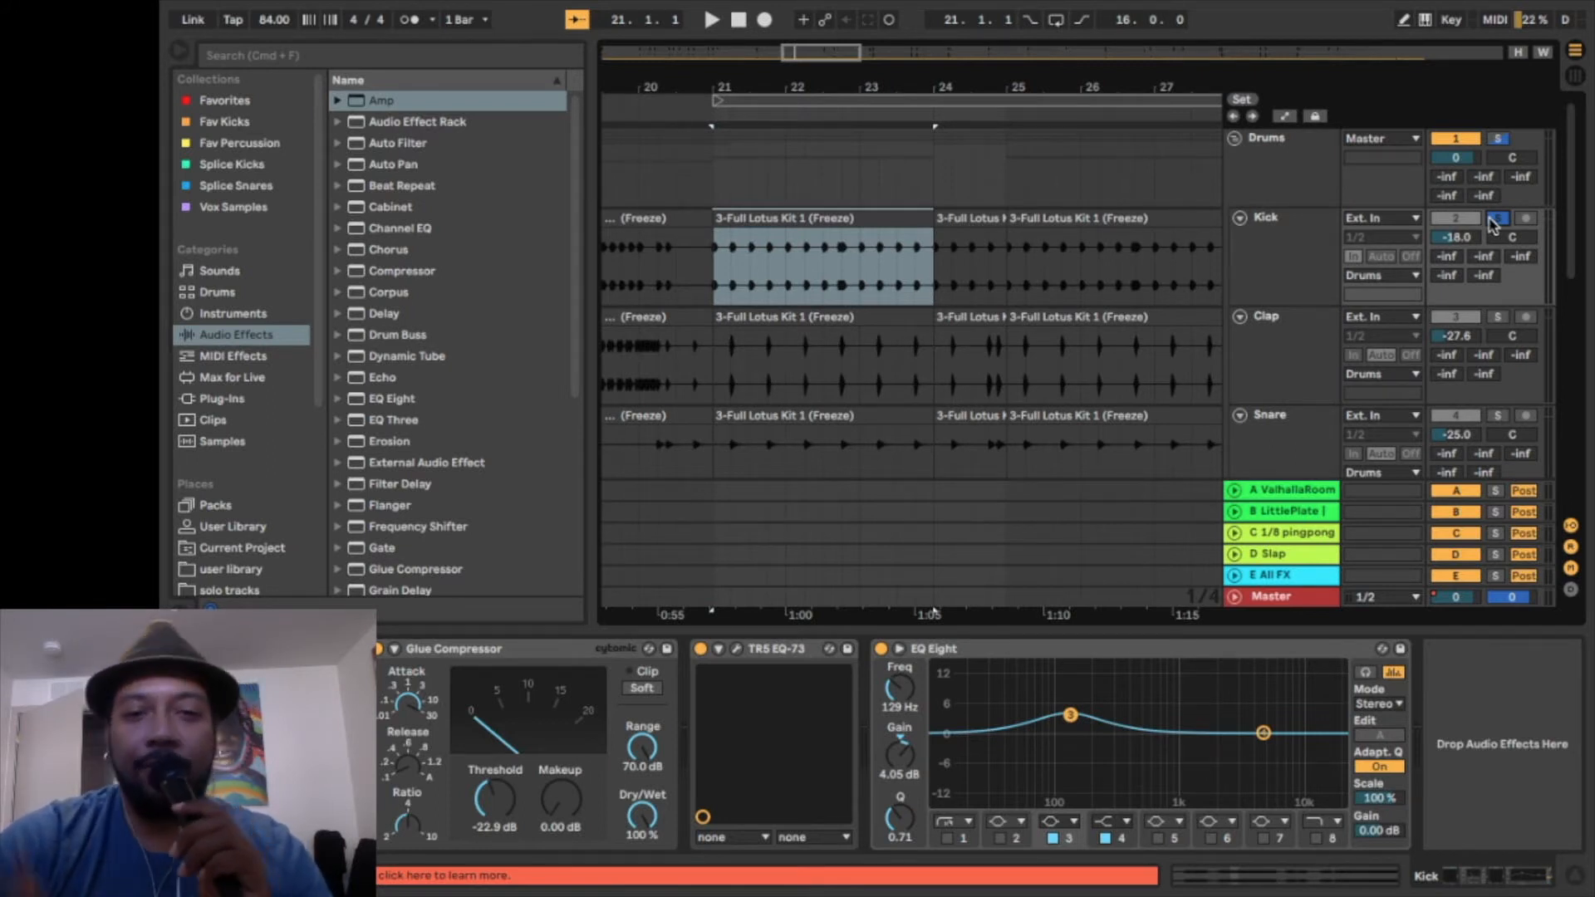
Bypass the Glue Compressor, TR5 EQ-73 and EQ Eight on the Kick track.
click(1313, 231)
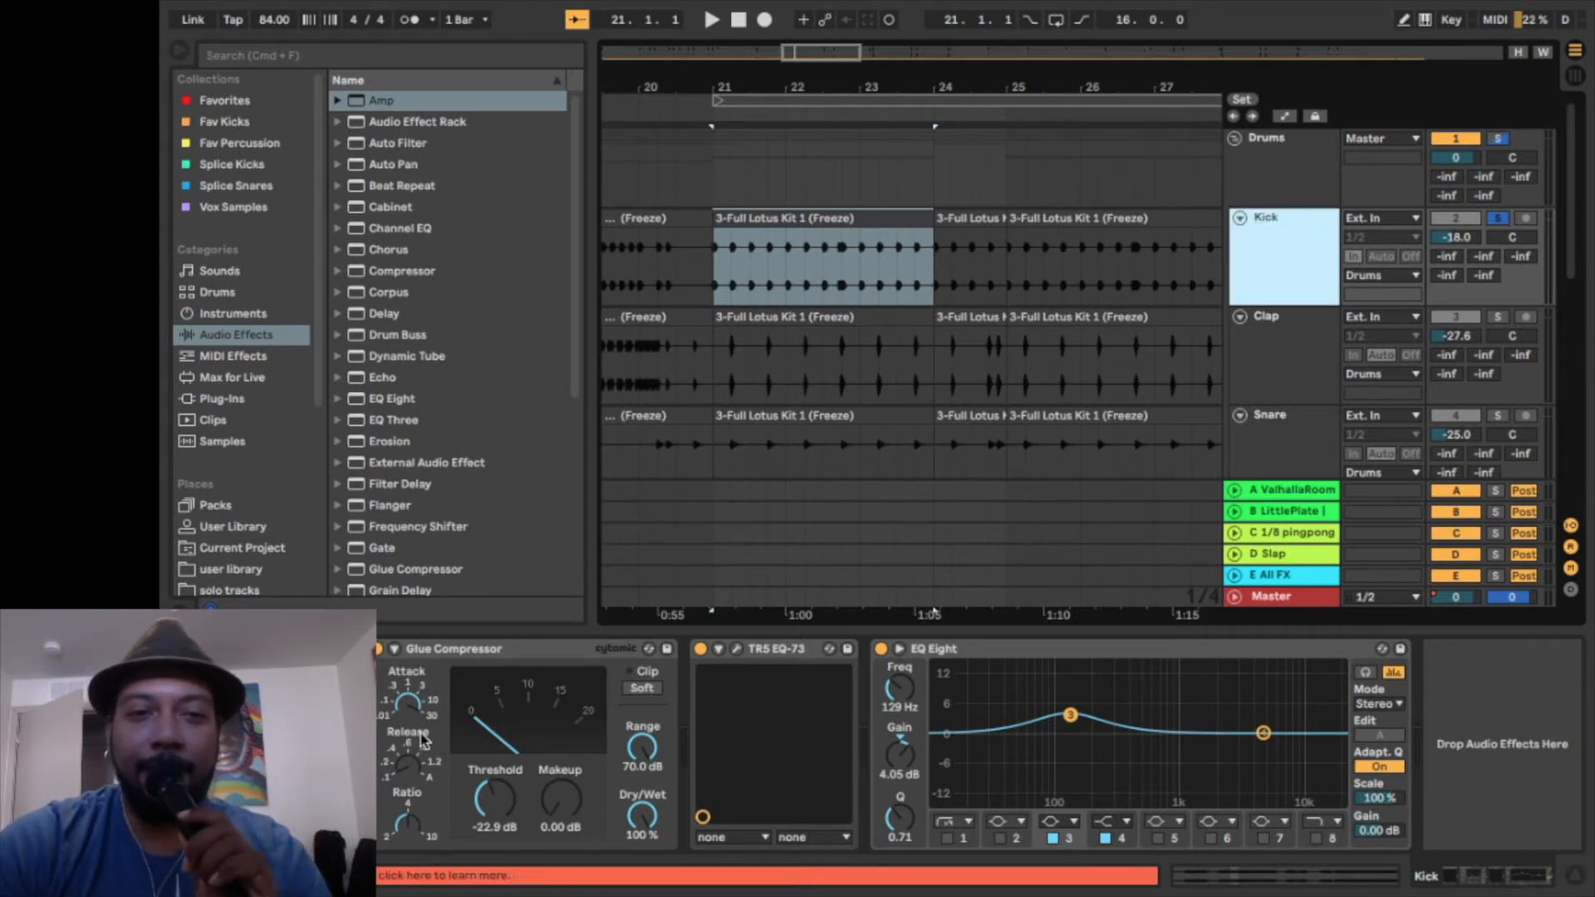
click(379, 649)
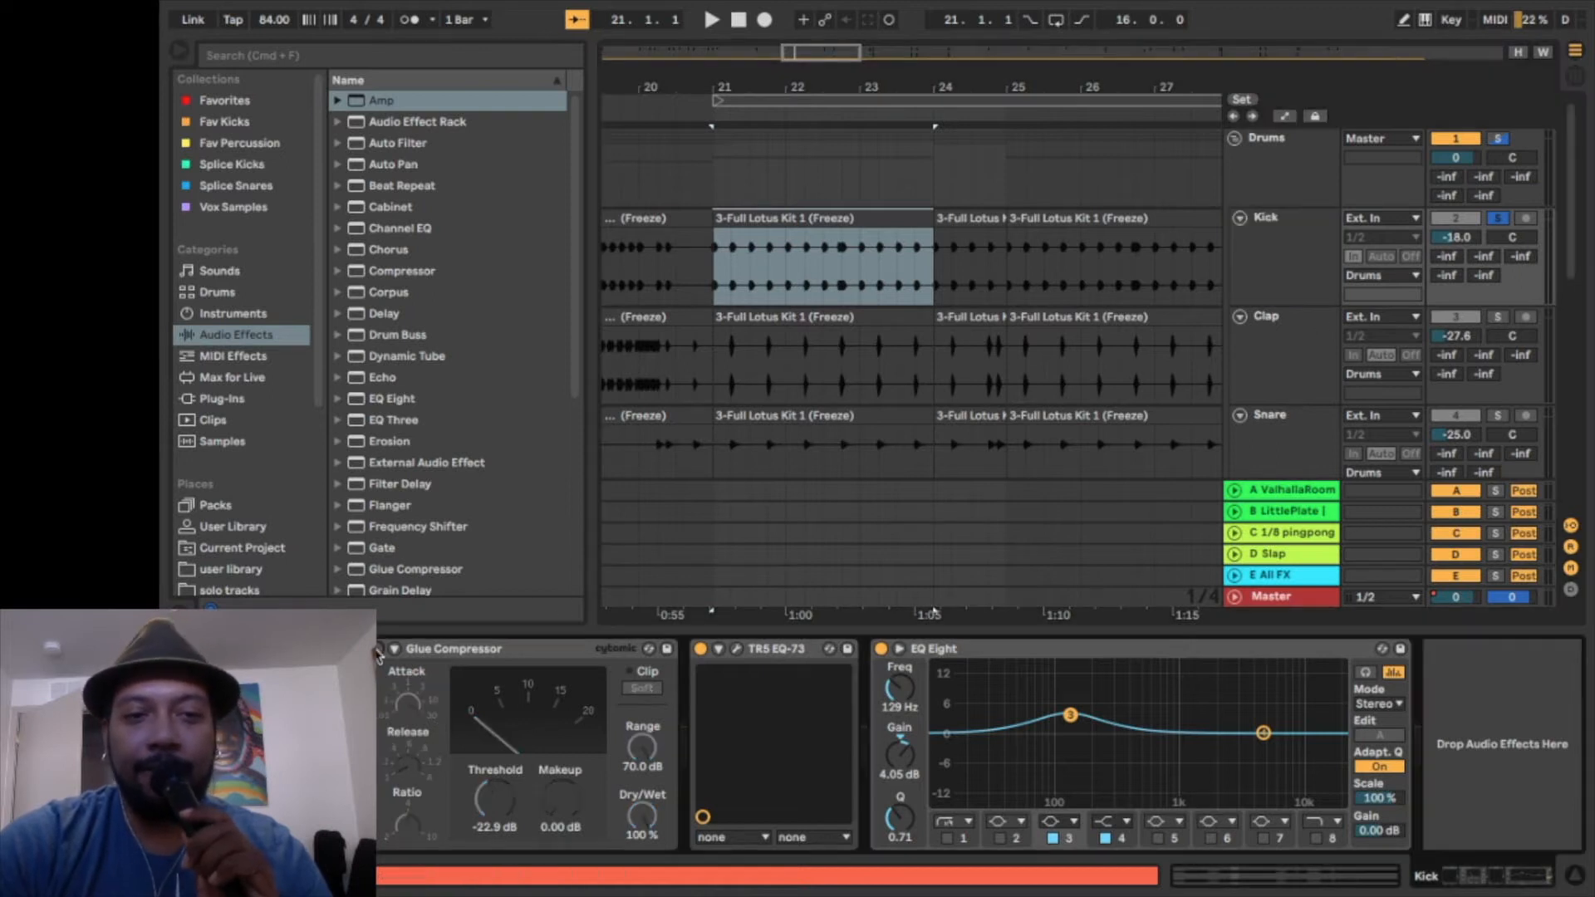
click(700, 649)
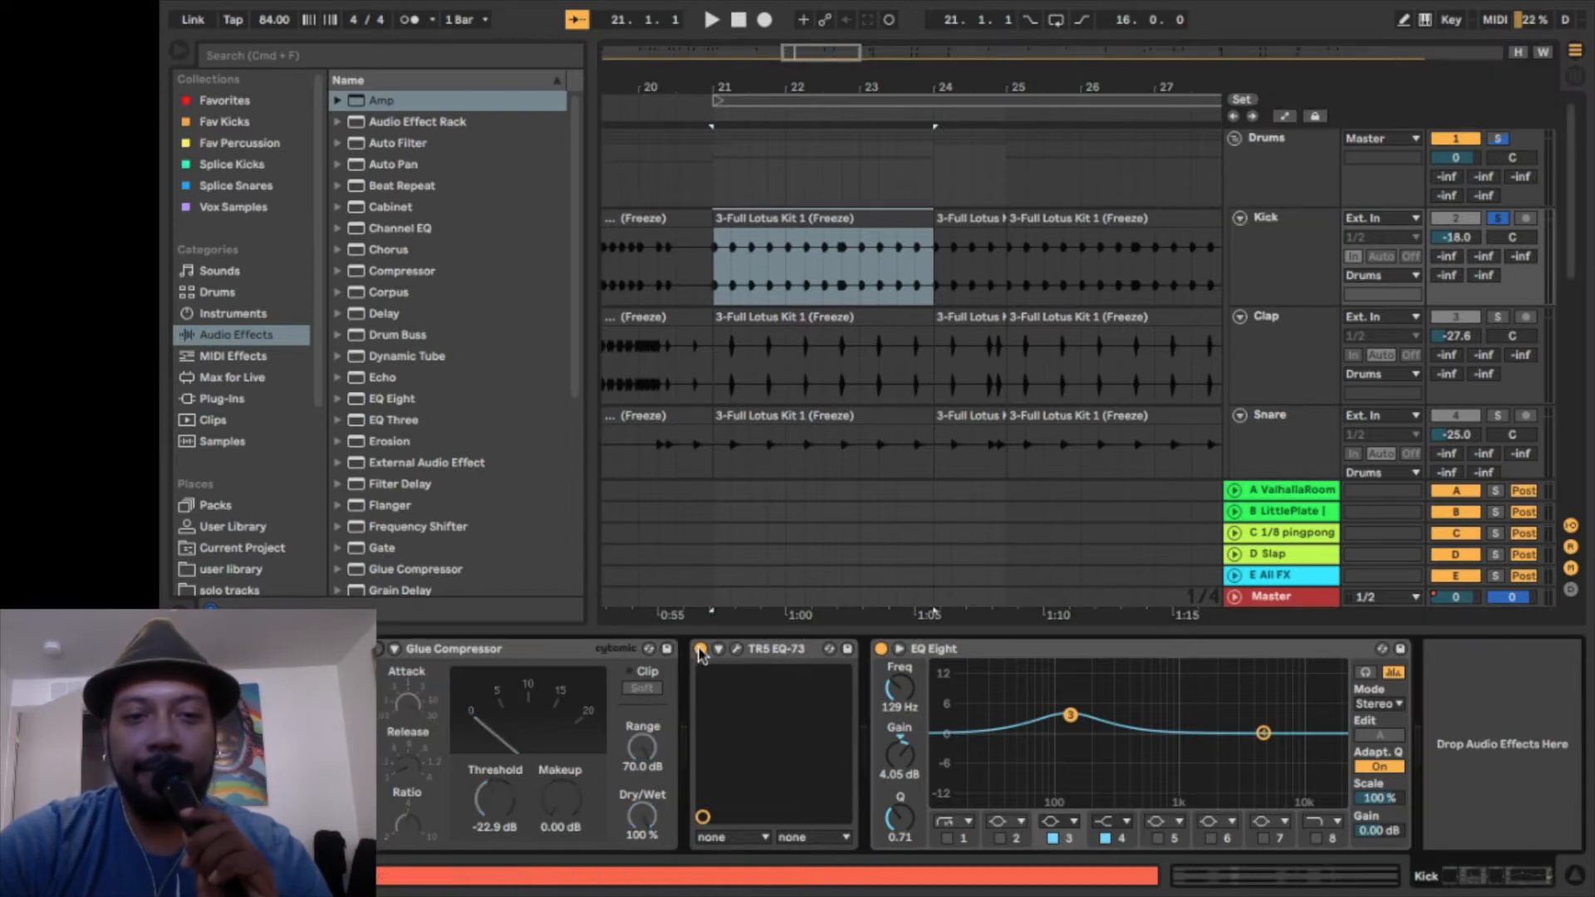
click(882, 650)
Audition the unprocessed kick and repeat the playback with the TR5 plug-in on the Drums group bypassed.
key(space)
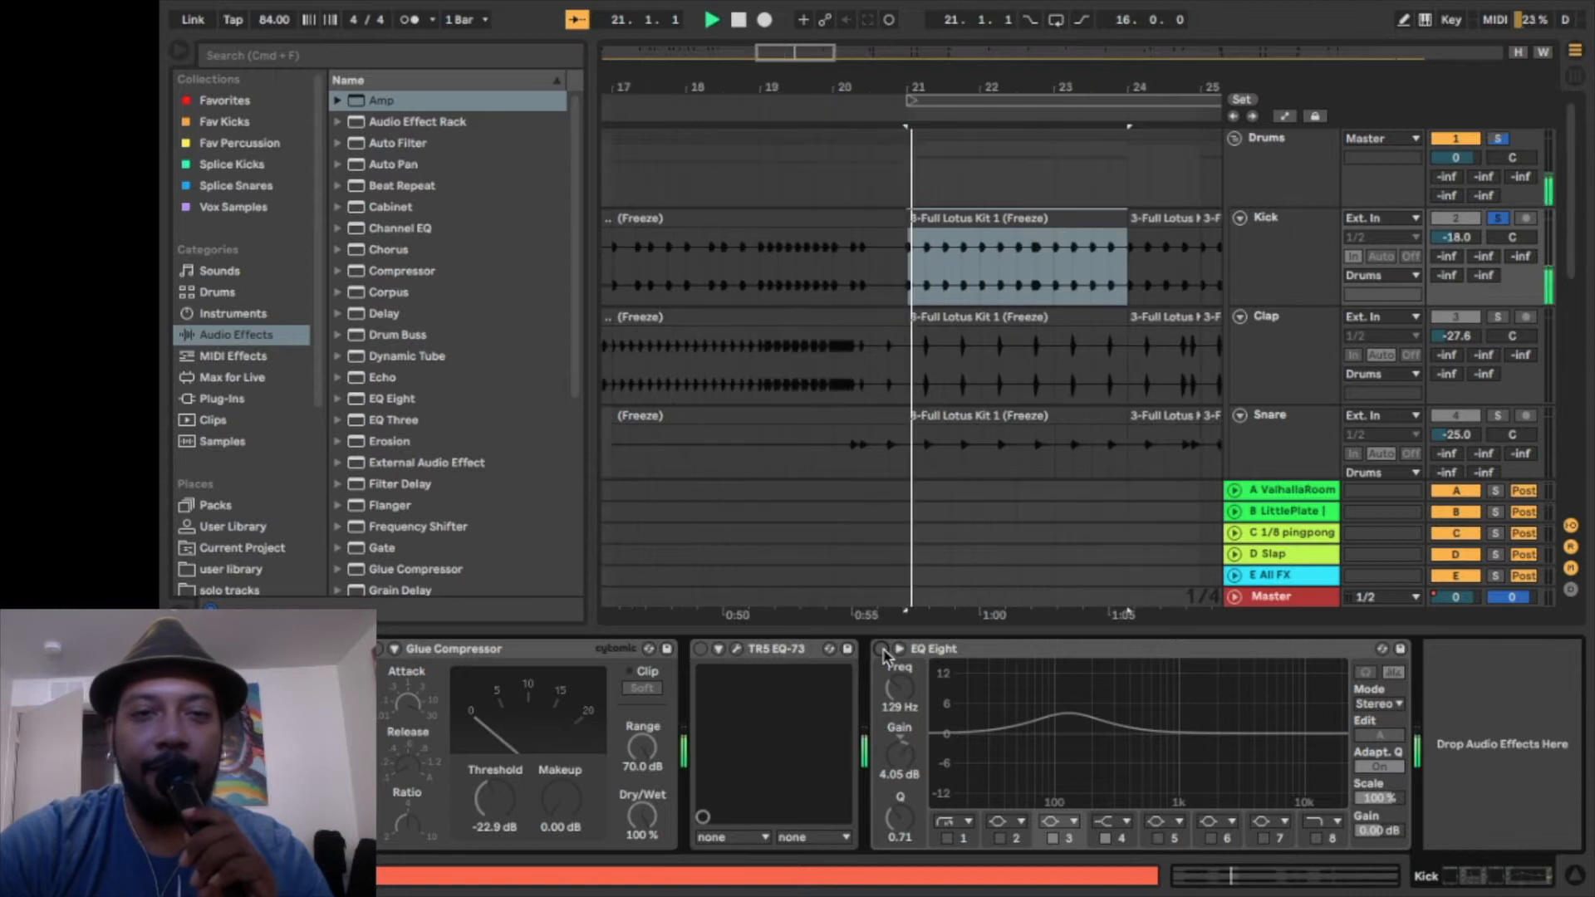
key(space)
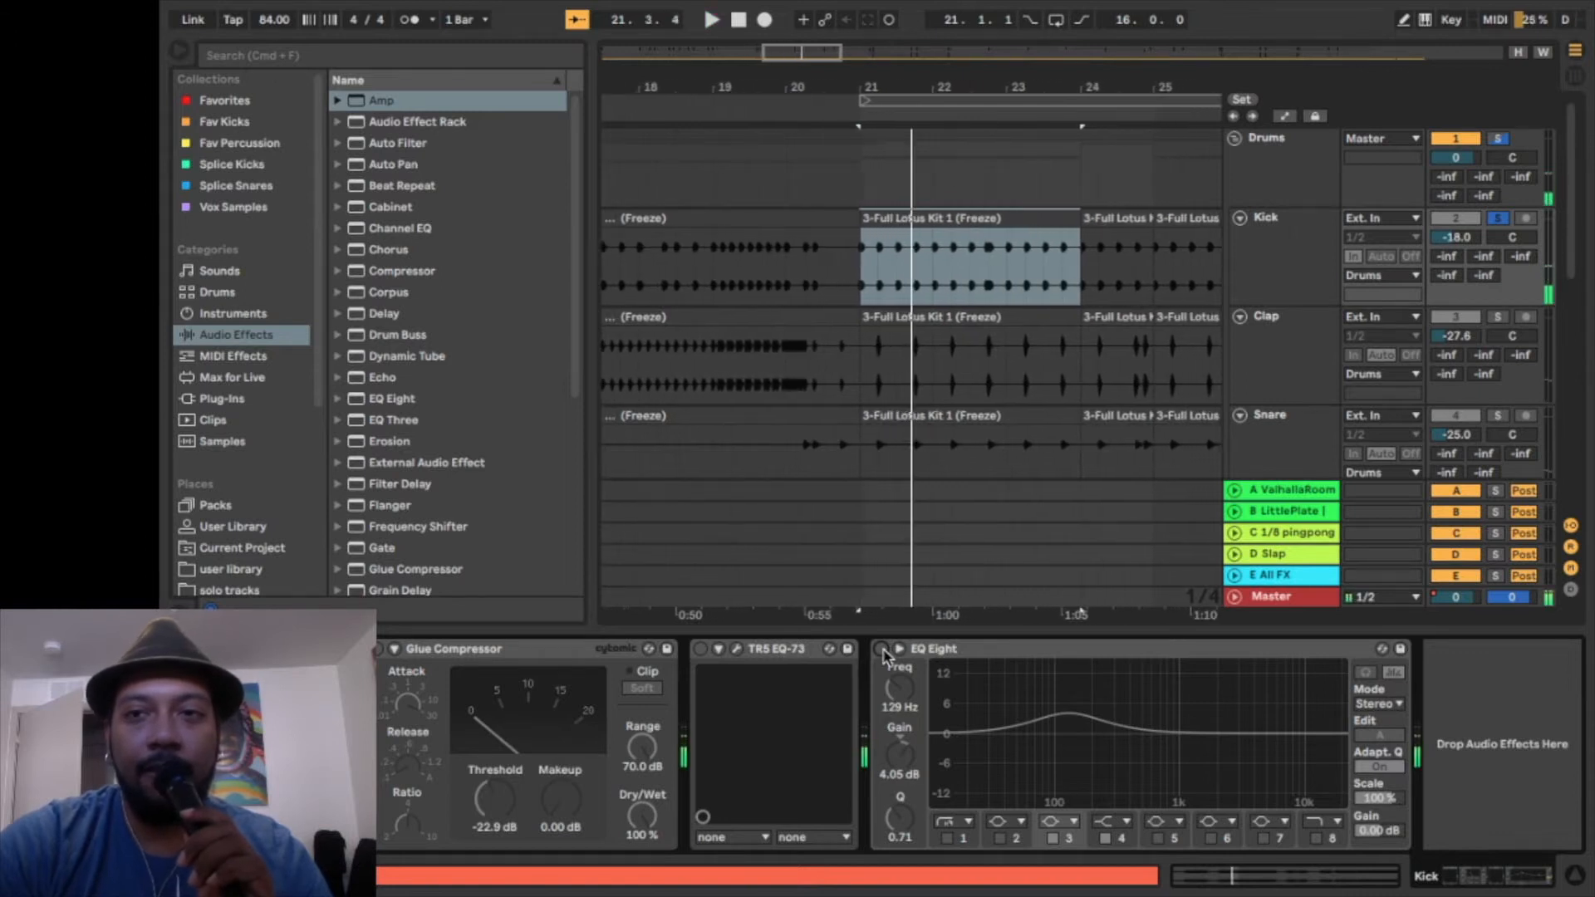
click(1283, 154)
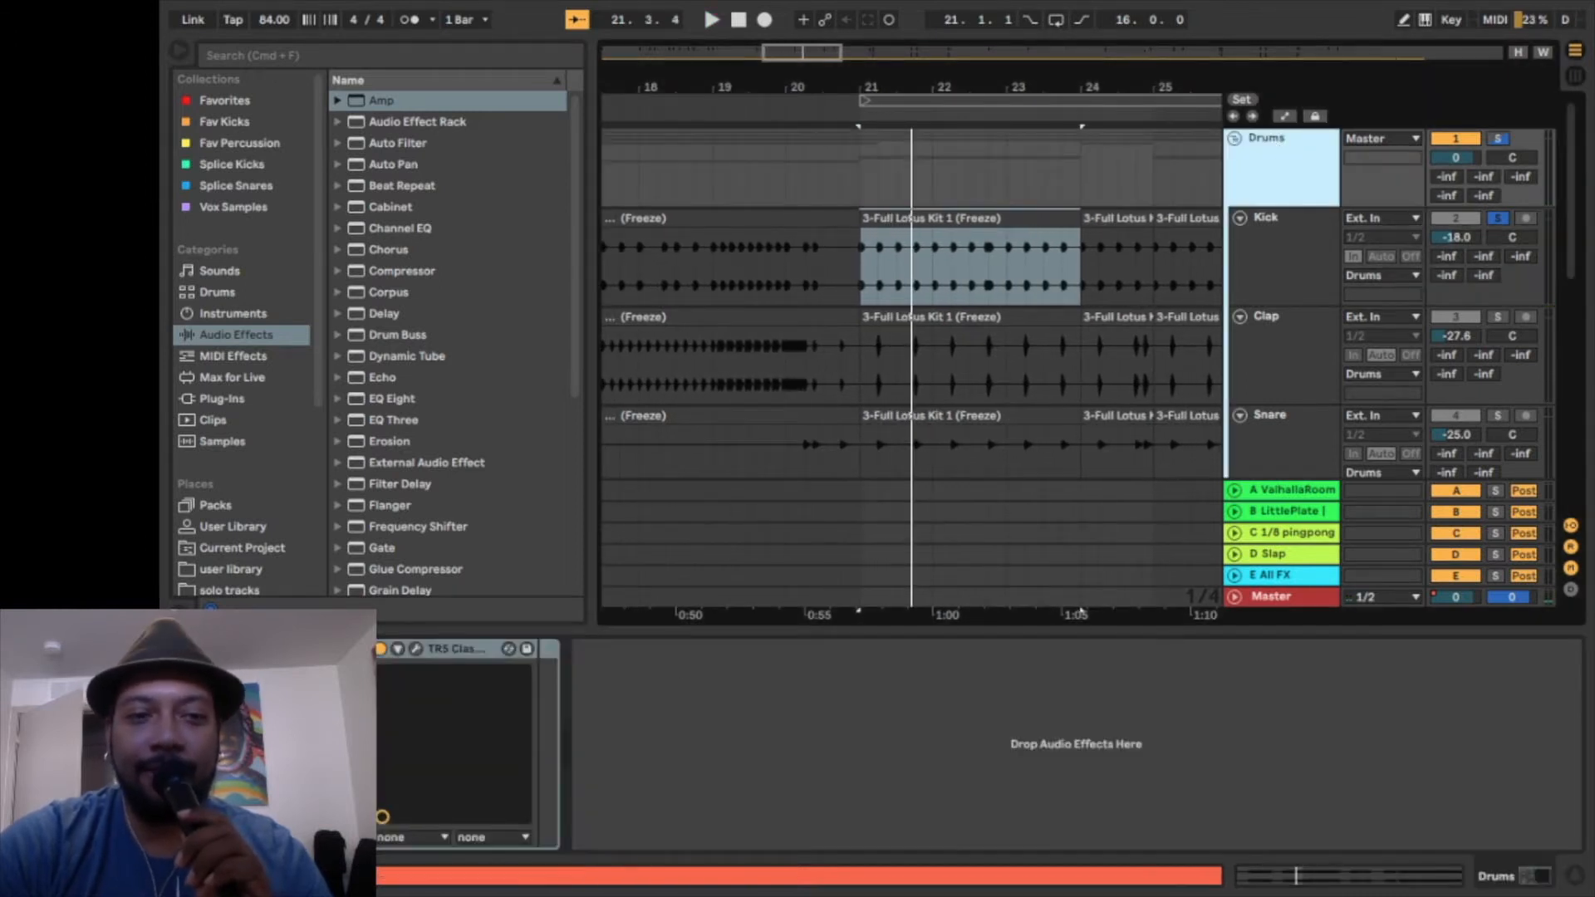
key(space)
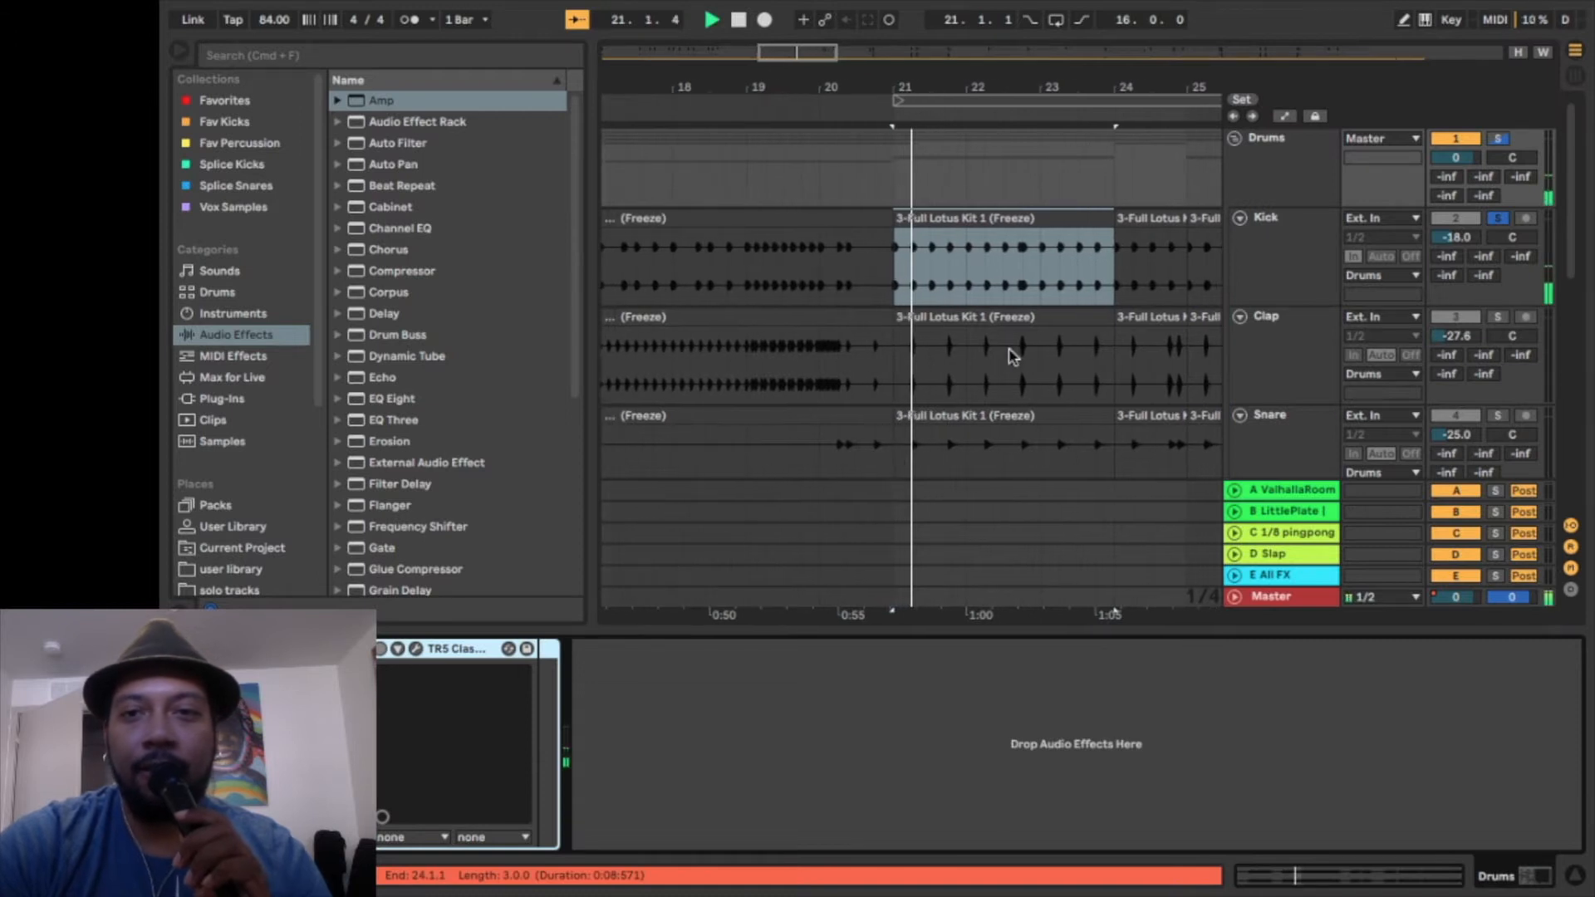
Re-enable the Kick track's Glue Compressor and compare the kick with and without it during playback, leaving it on.
click(1327, 264)
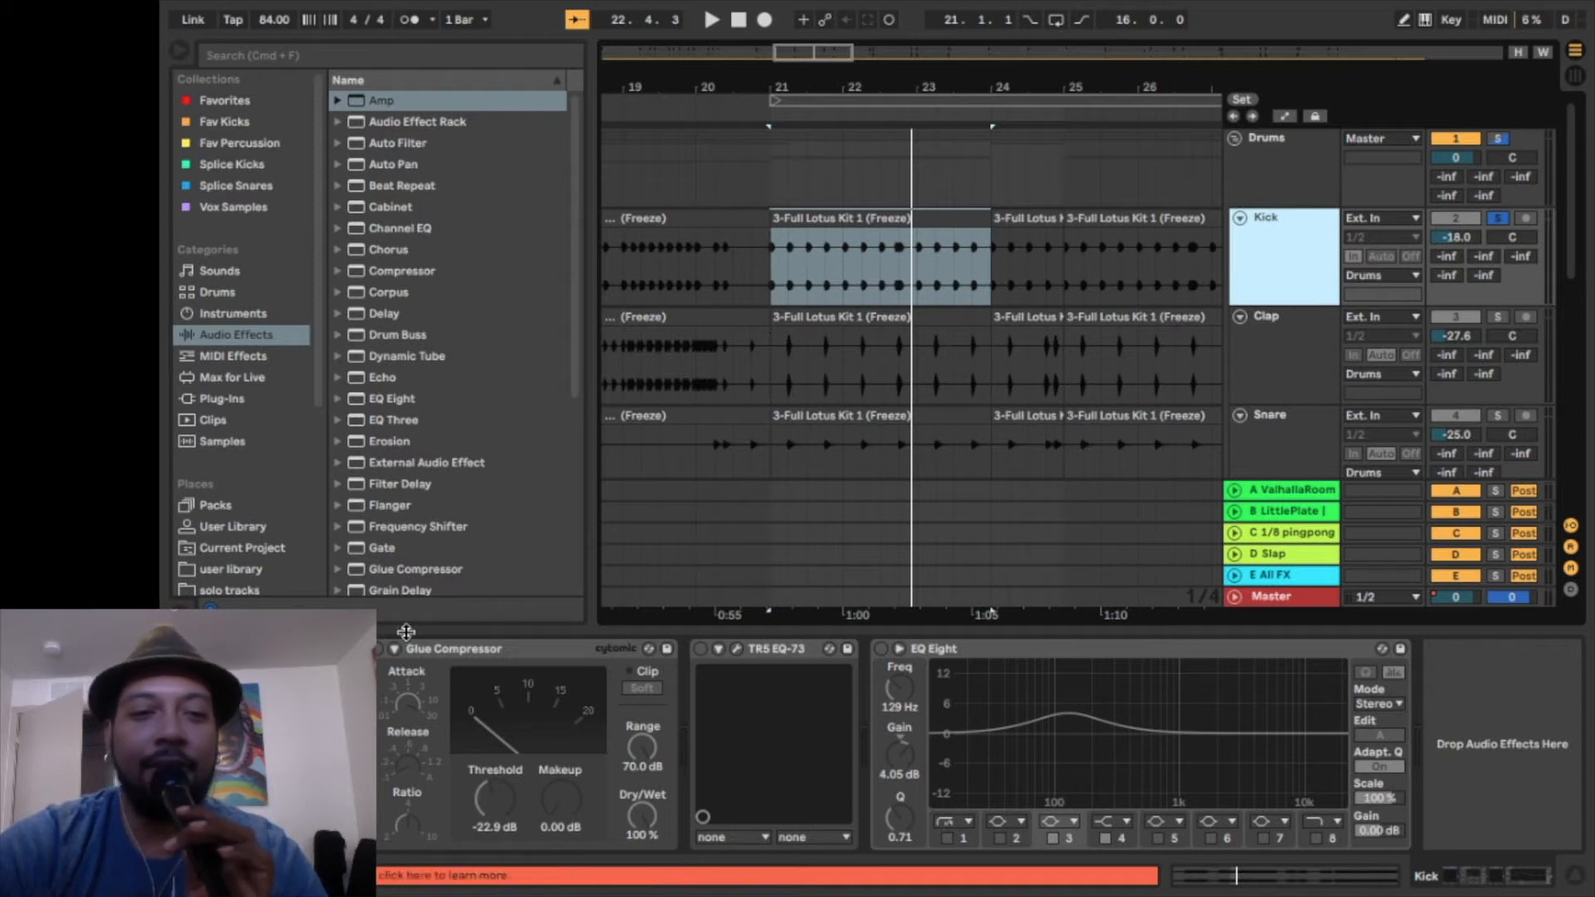
click(381, 647)
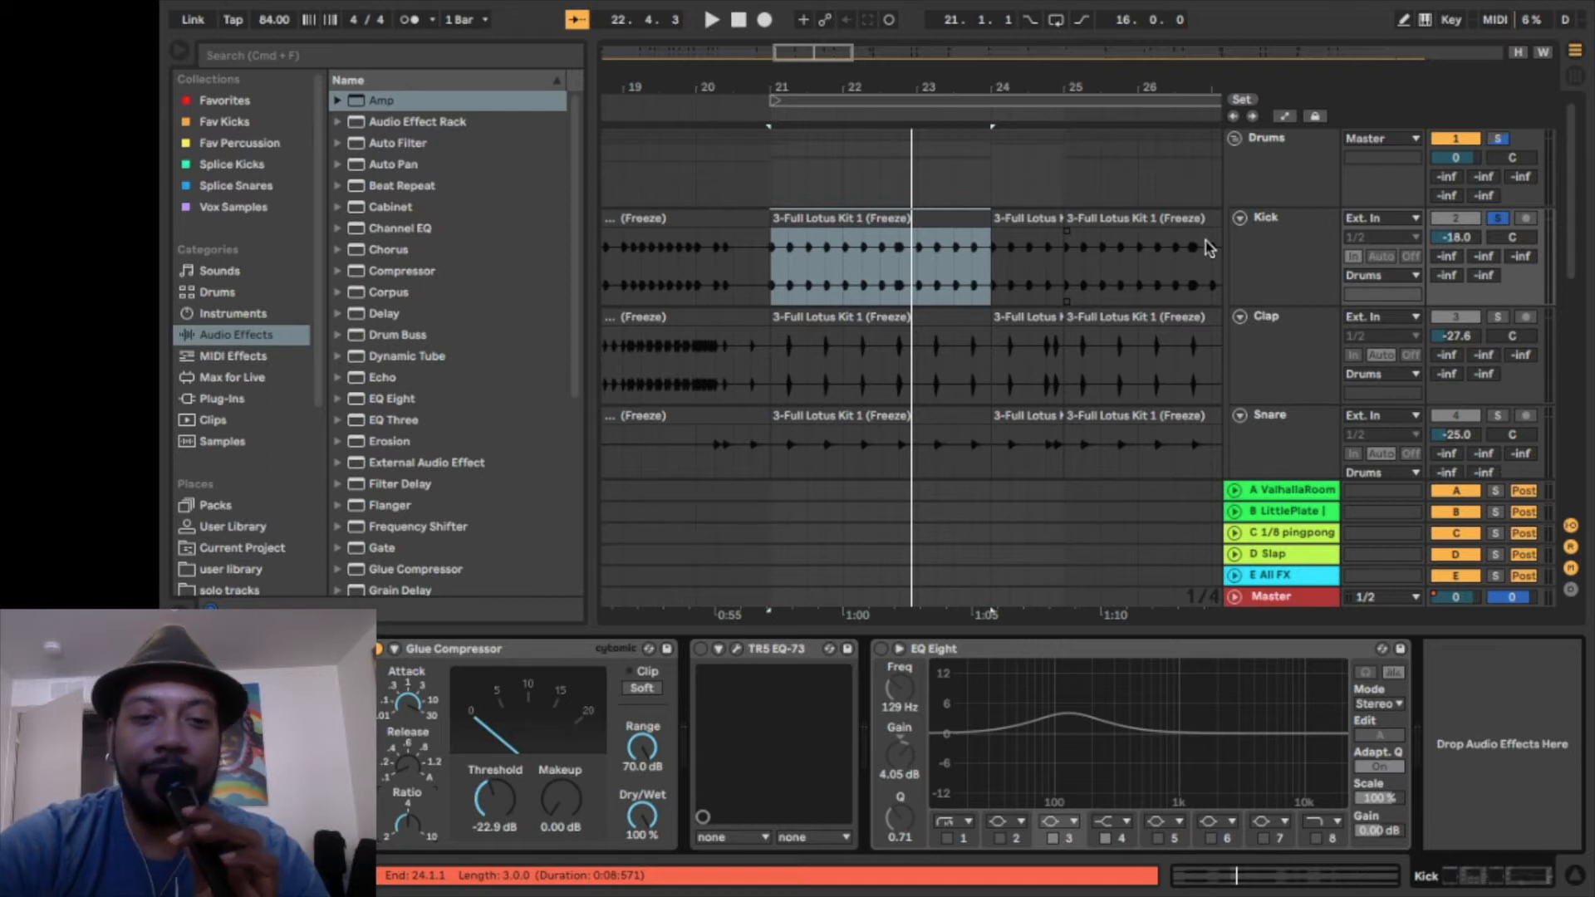
key(space)
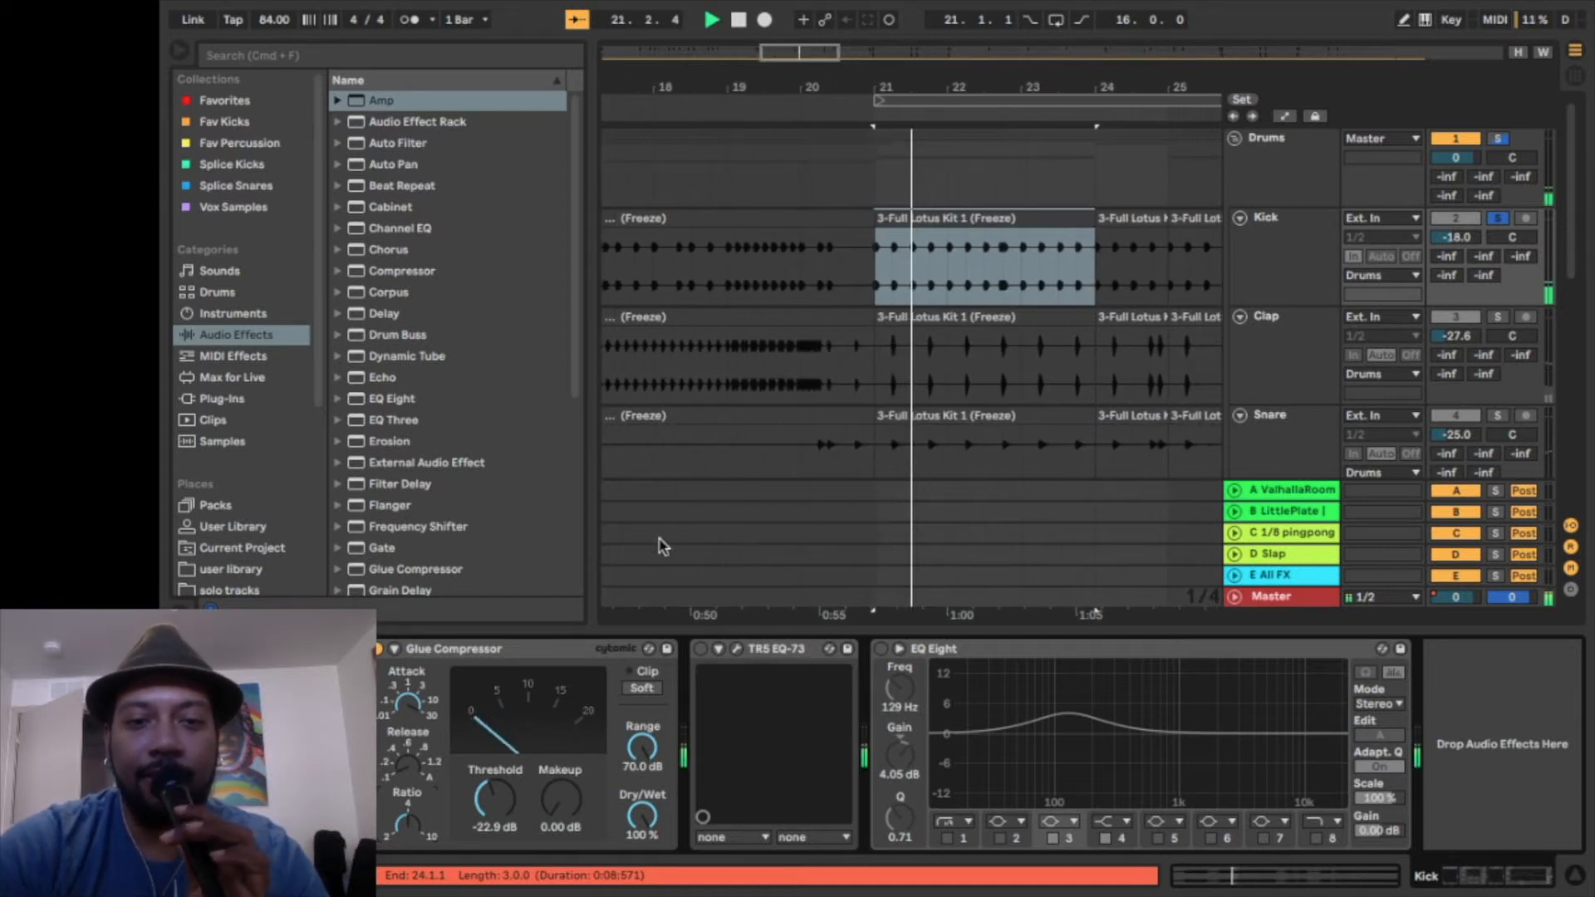
click(378, 649)
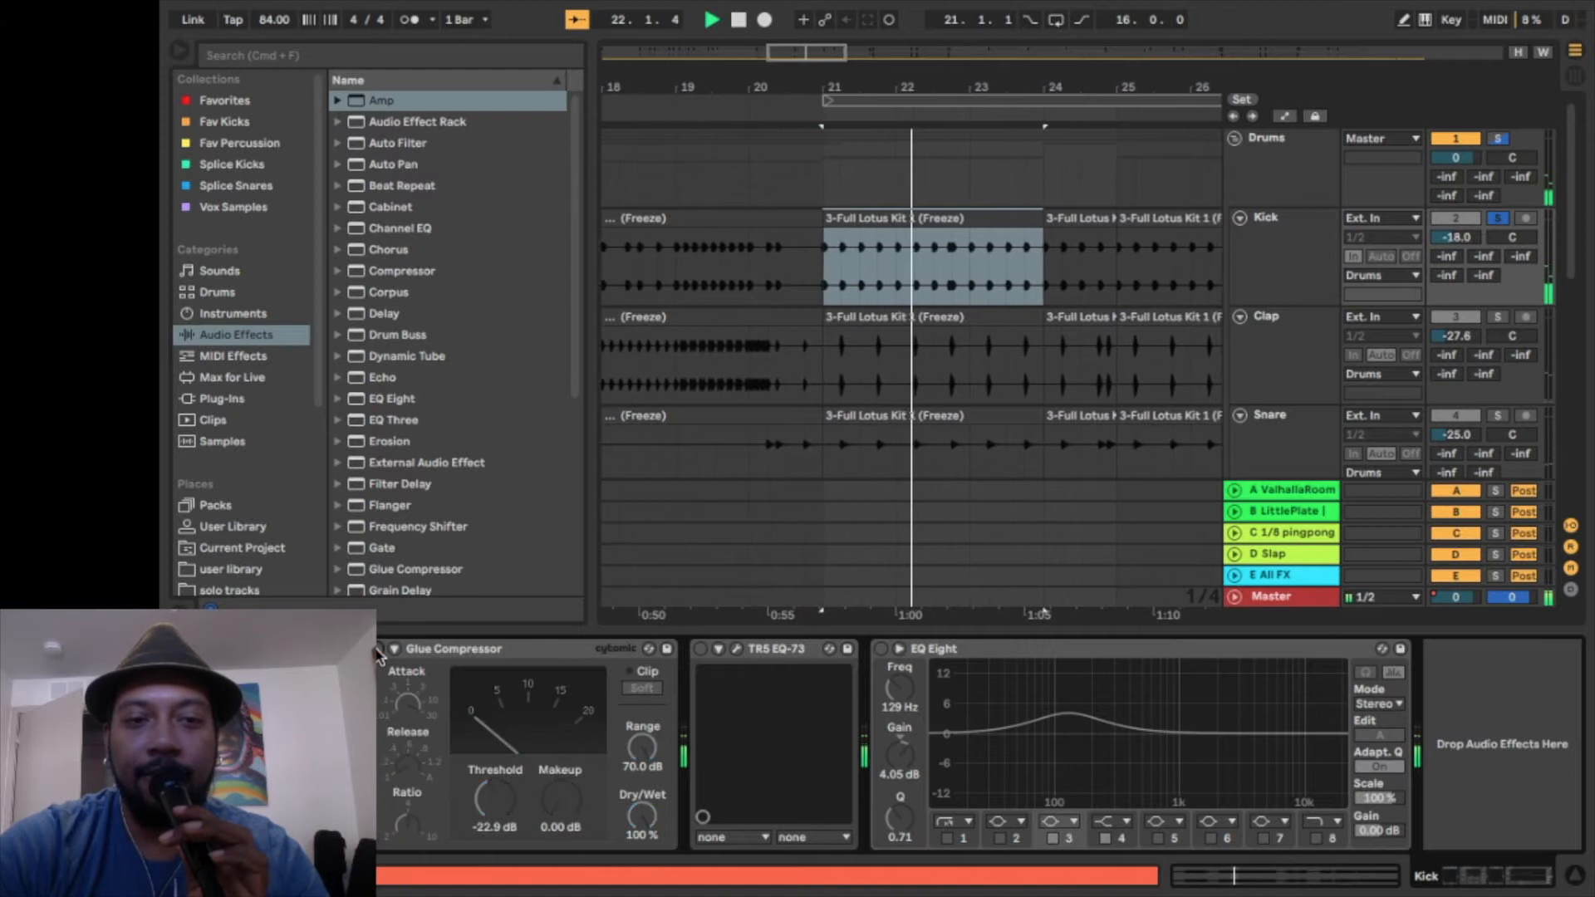
click(378, 649)
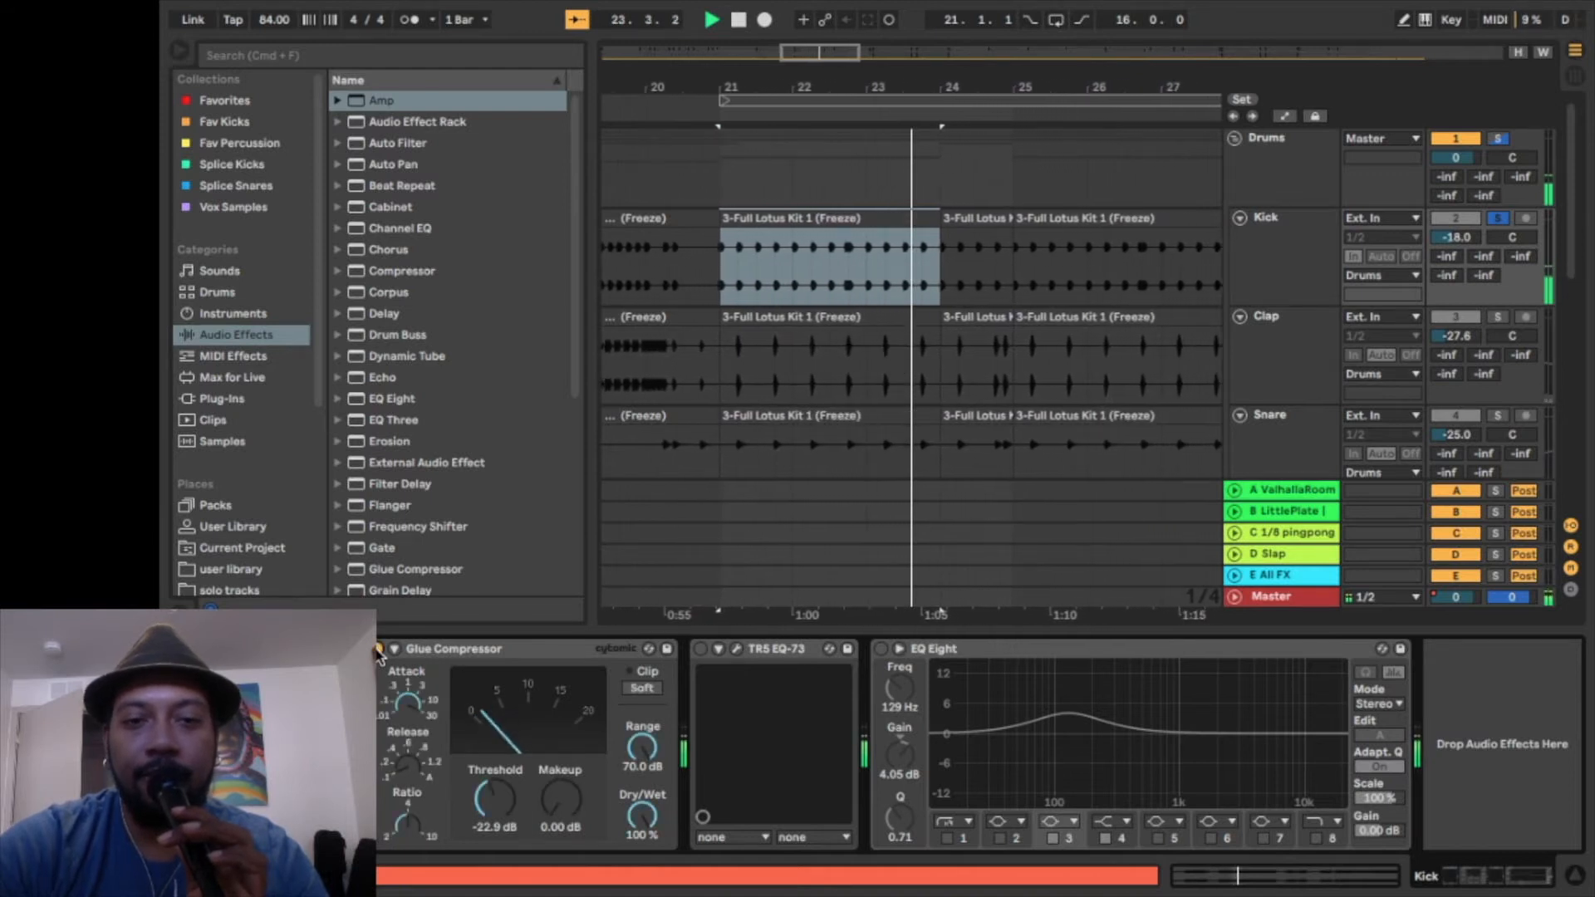
key(space)
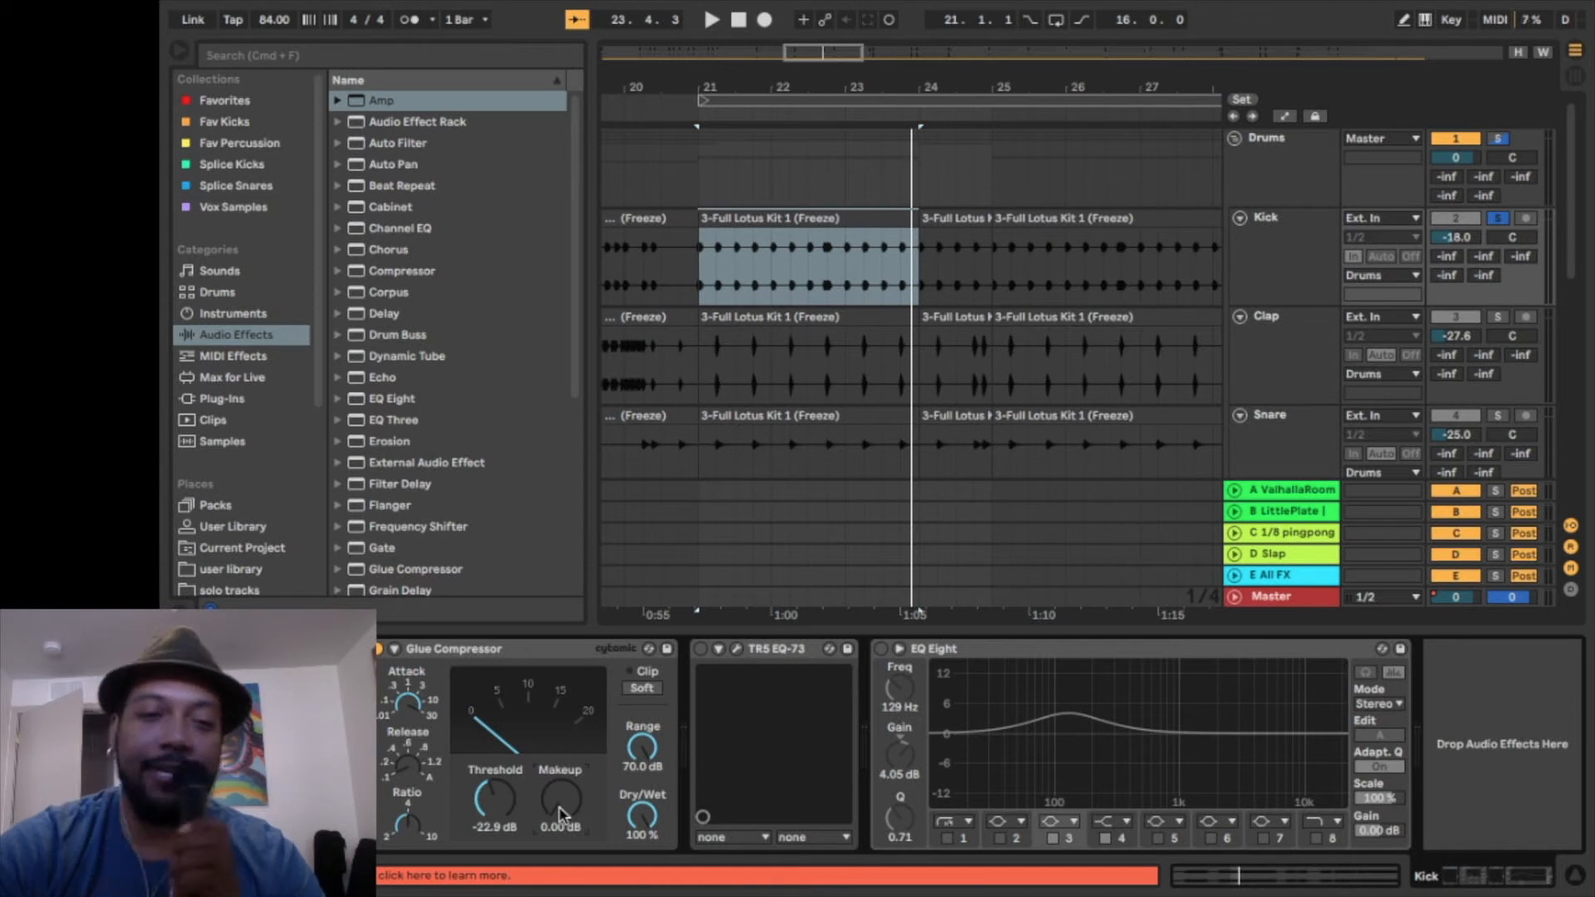
Open the Kick track's TR5 EQ-73 interface, move it clear of the device chain and enable the plug-in.
click(737, 648)
drag(731, 424, 680, 53)
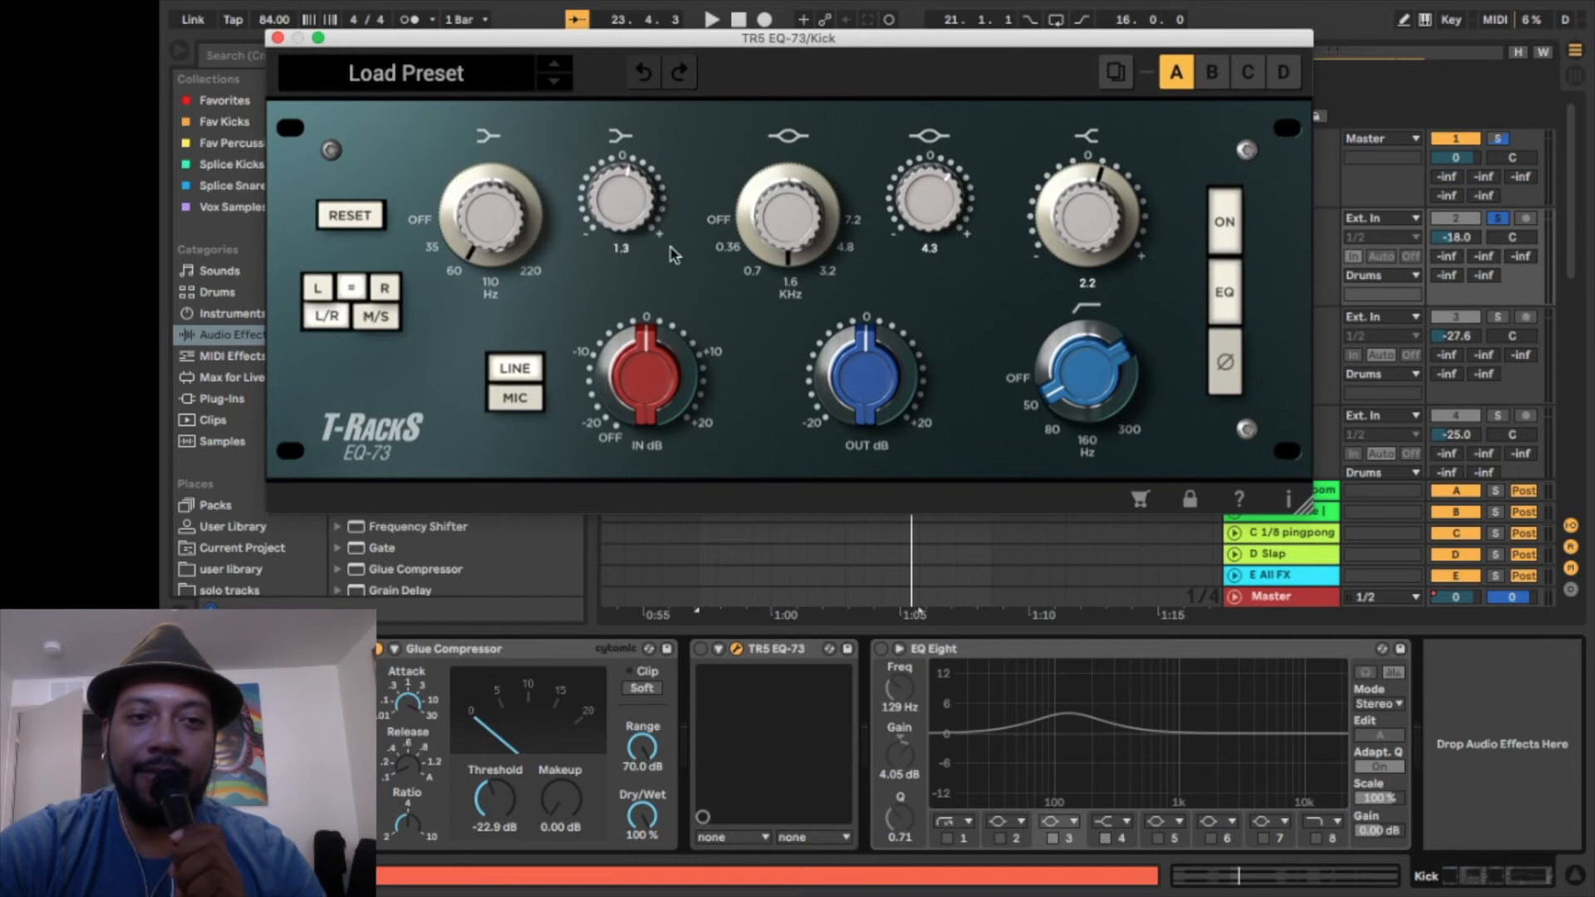
click(701, 649)
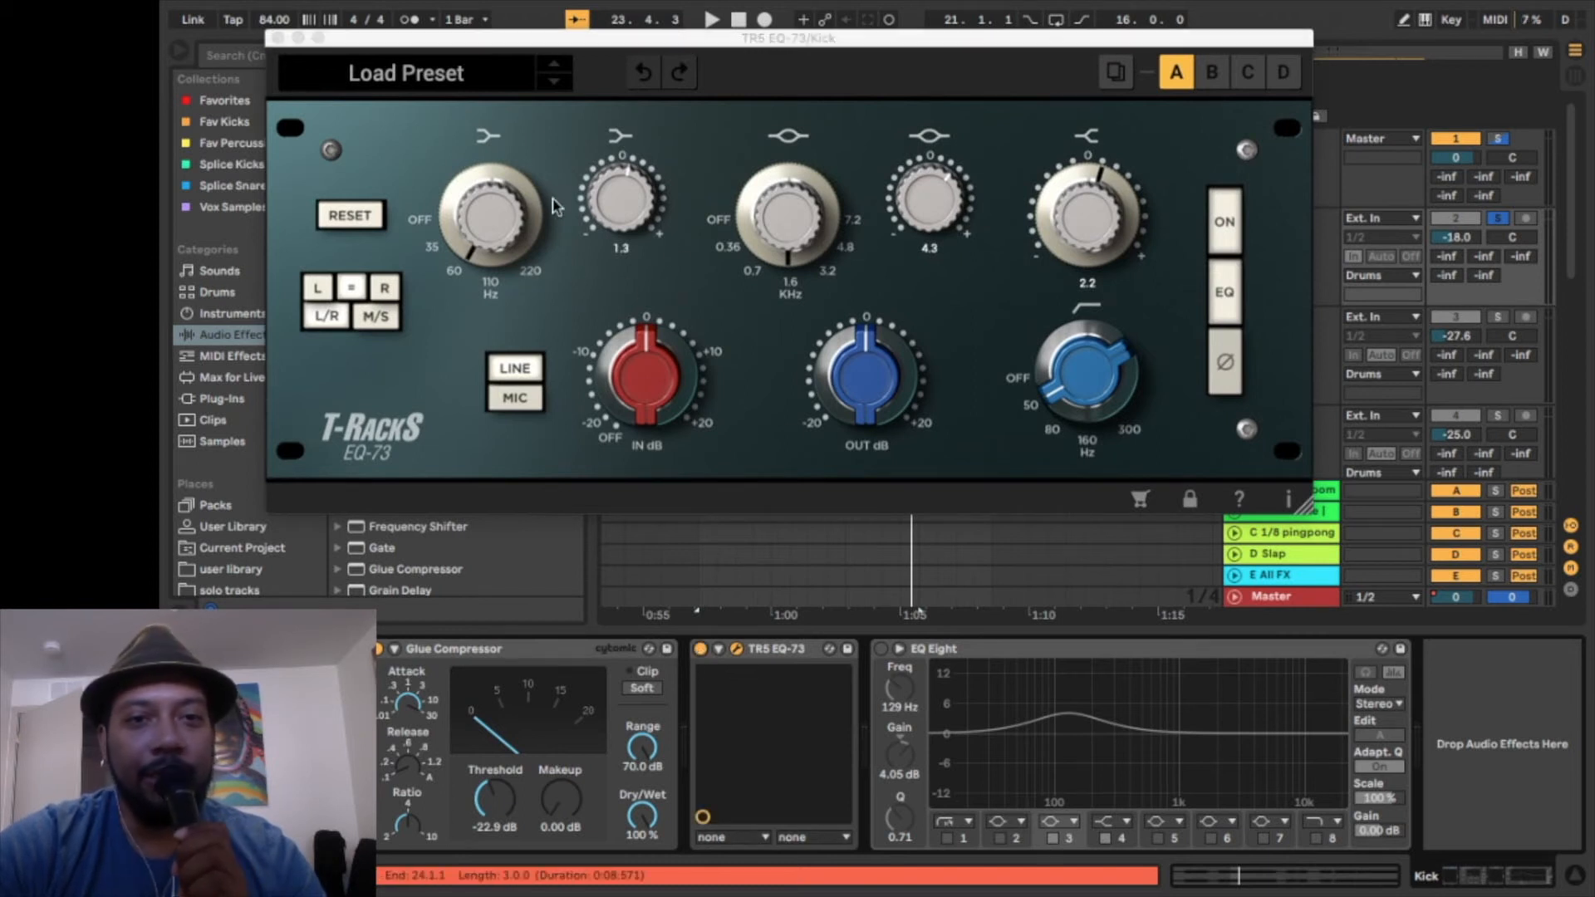
click(789, 243)
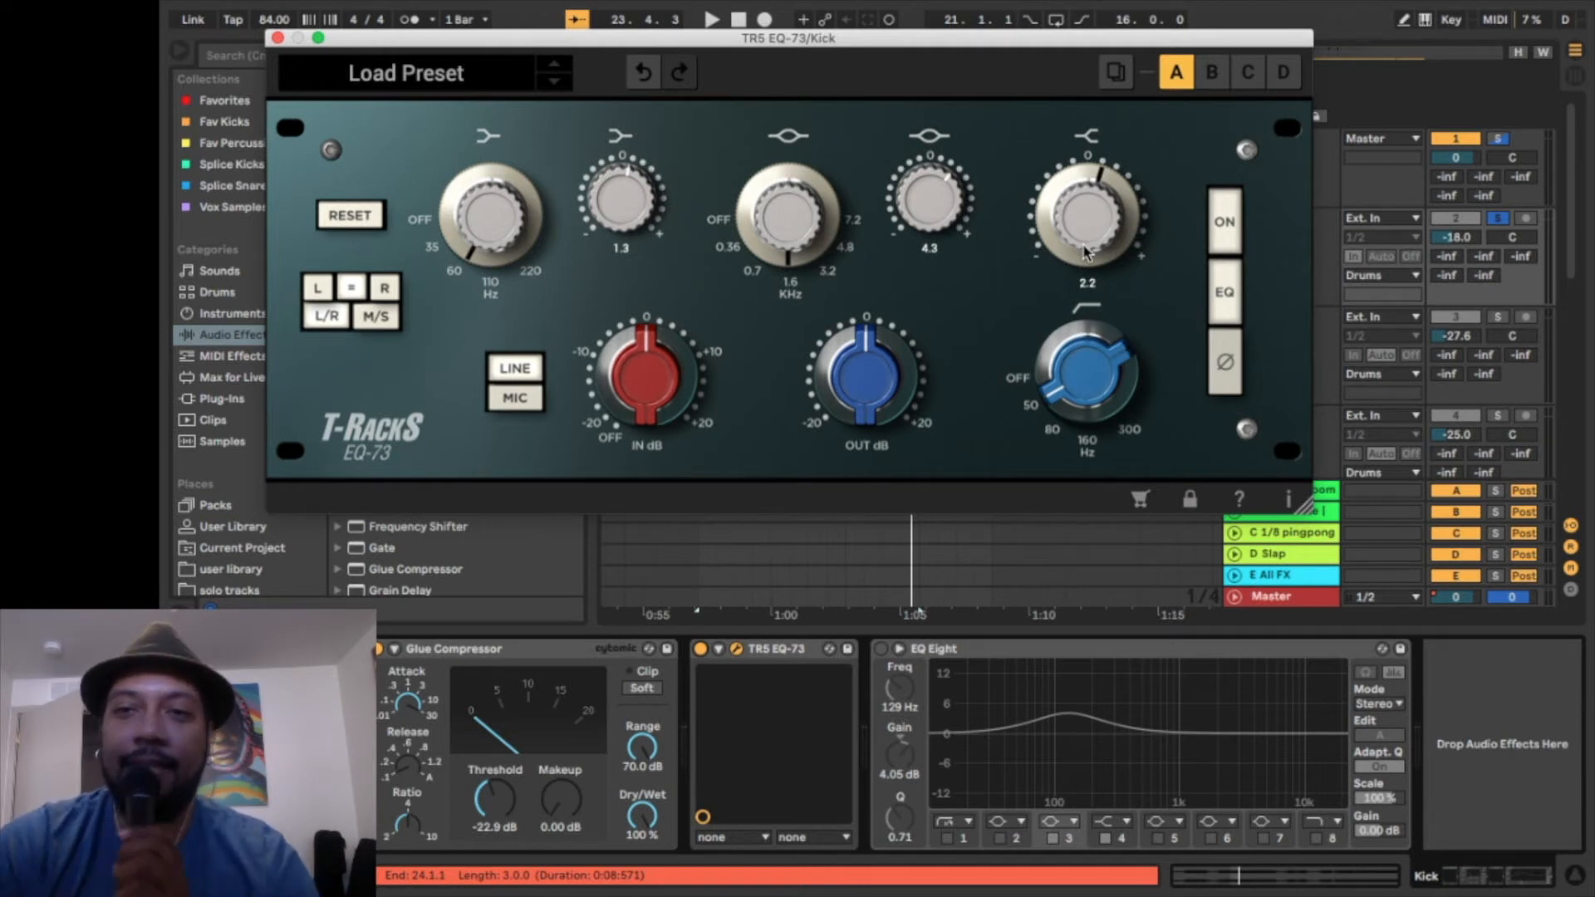
Compare the playing kick with the TR5 EQ-73 on and bypassed, leave it on and close its interface.
key(space)
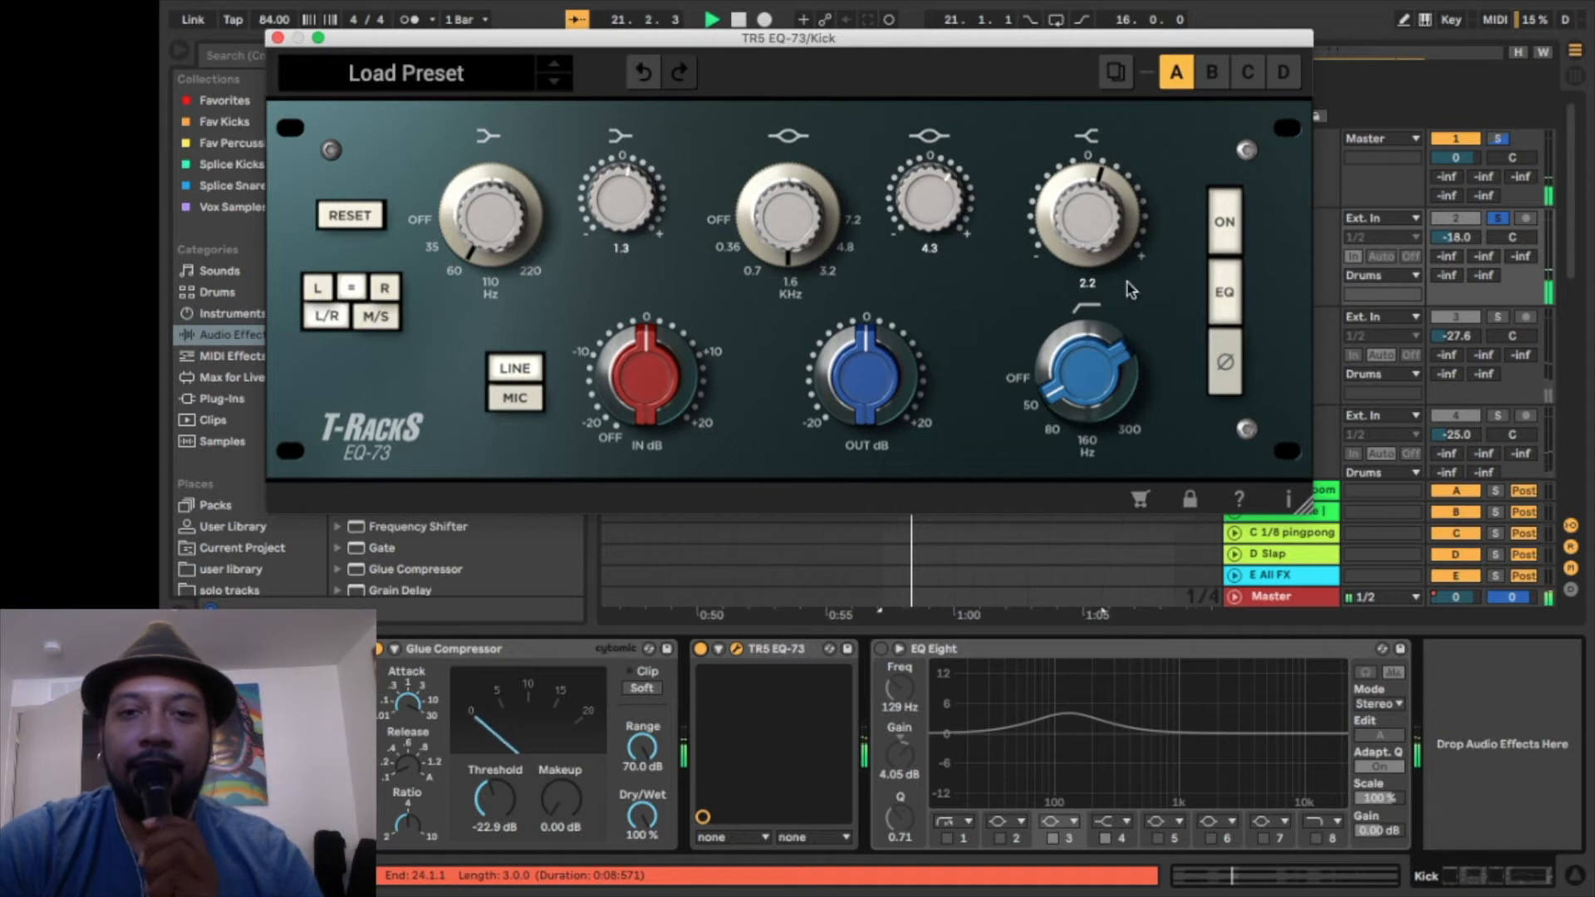
click(700, 649)
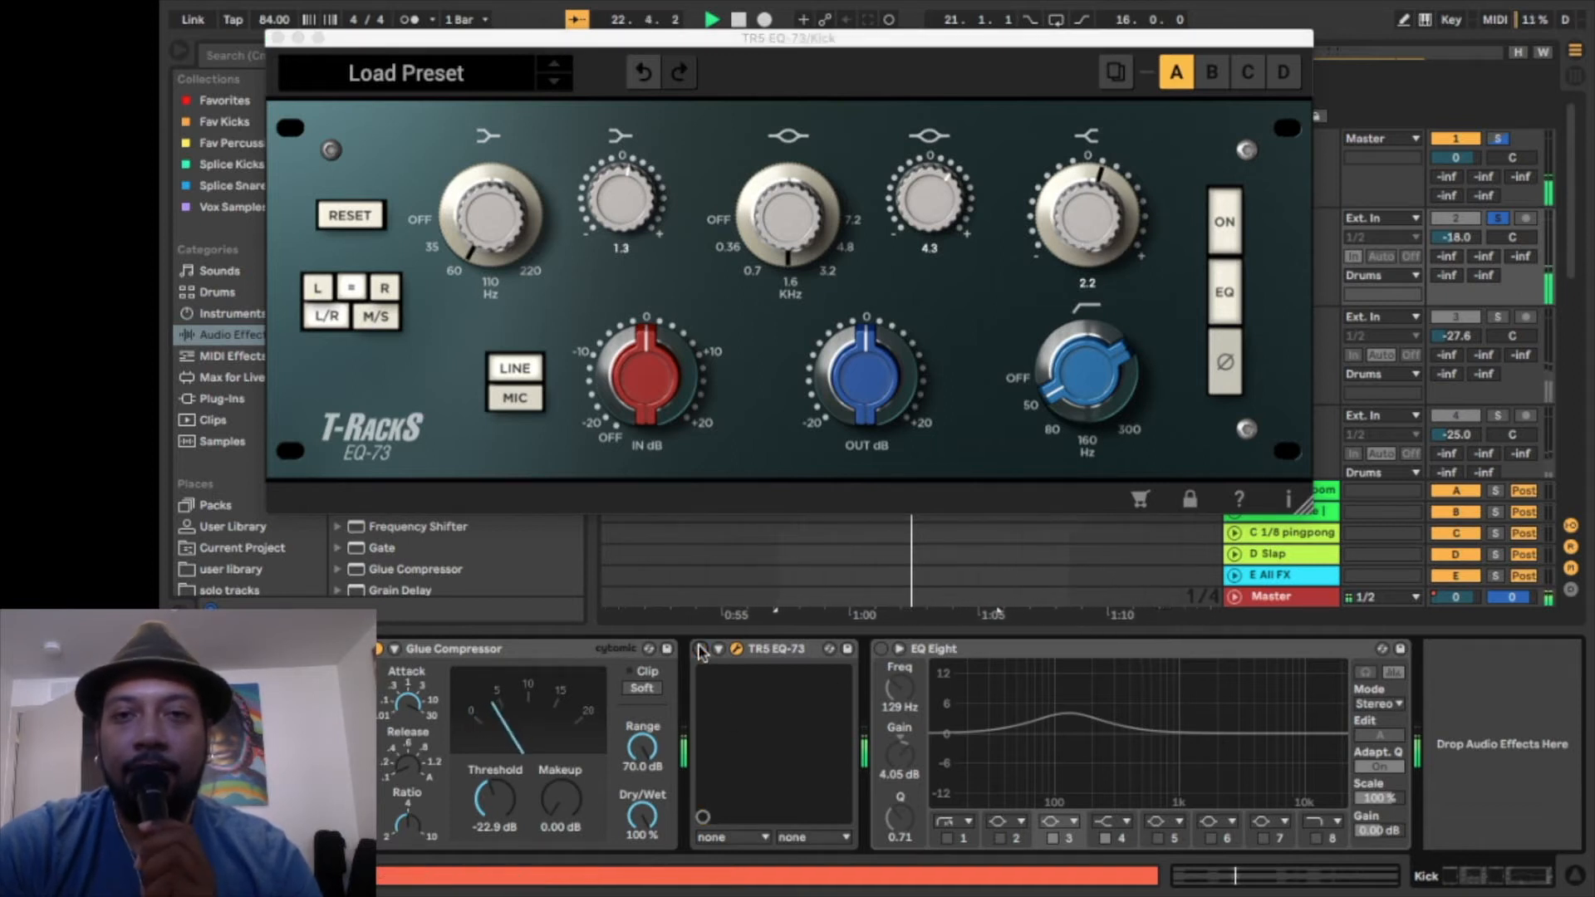
click(700, 649)
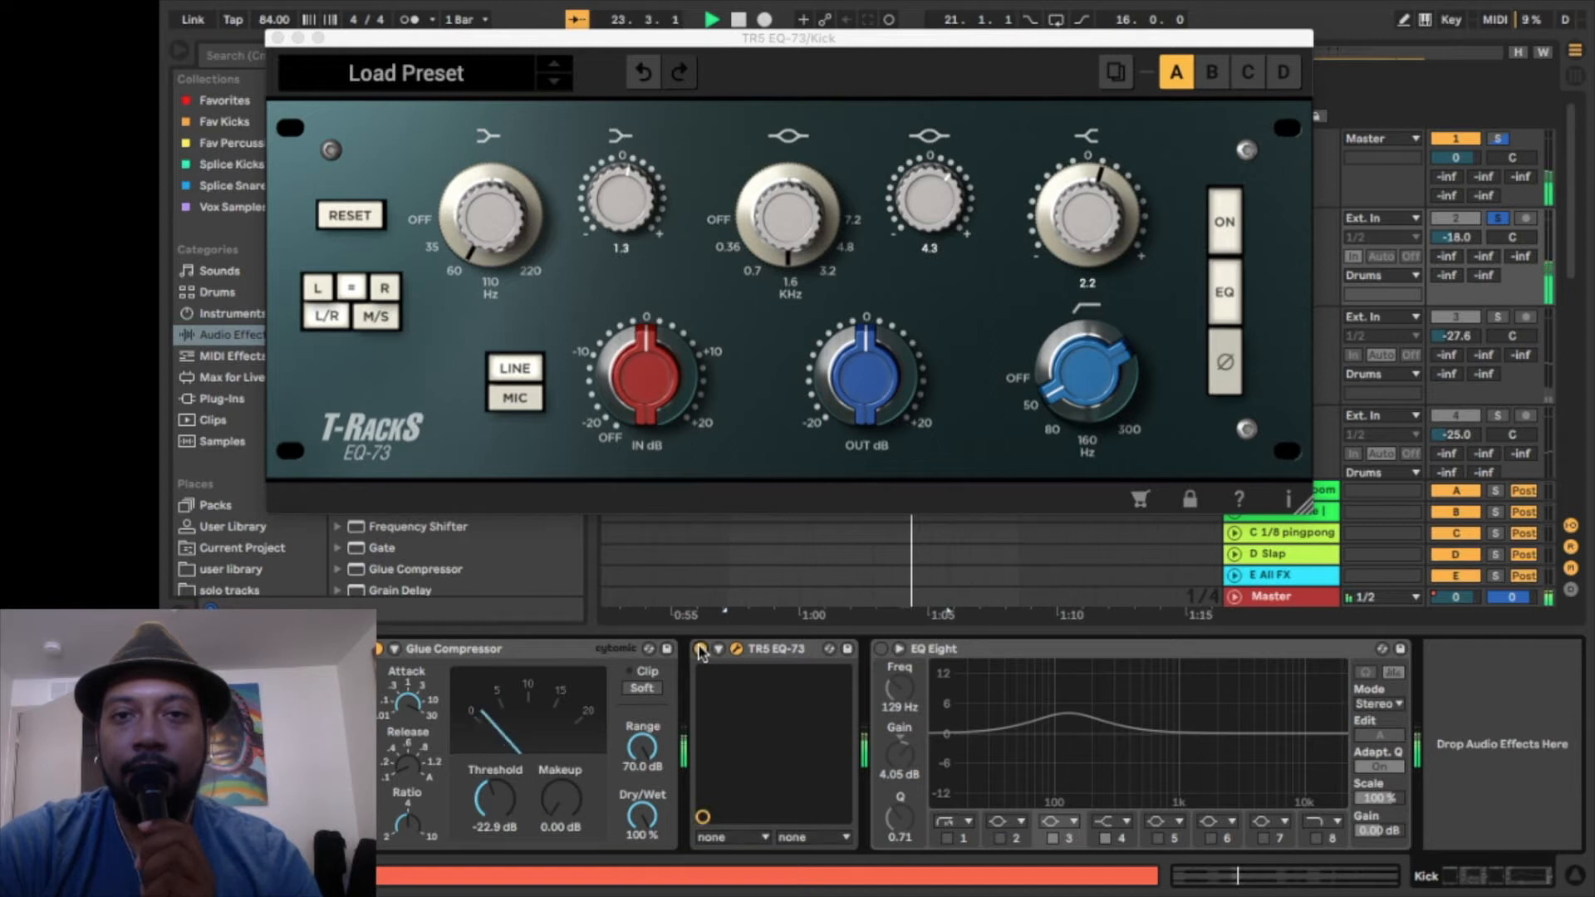
key(space)
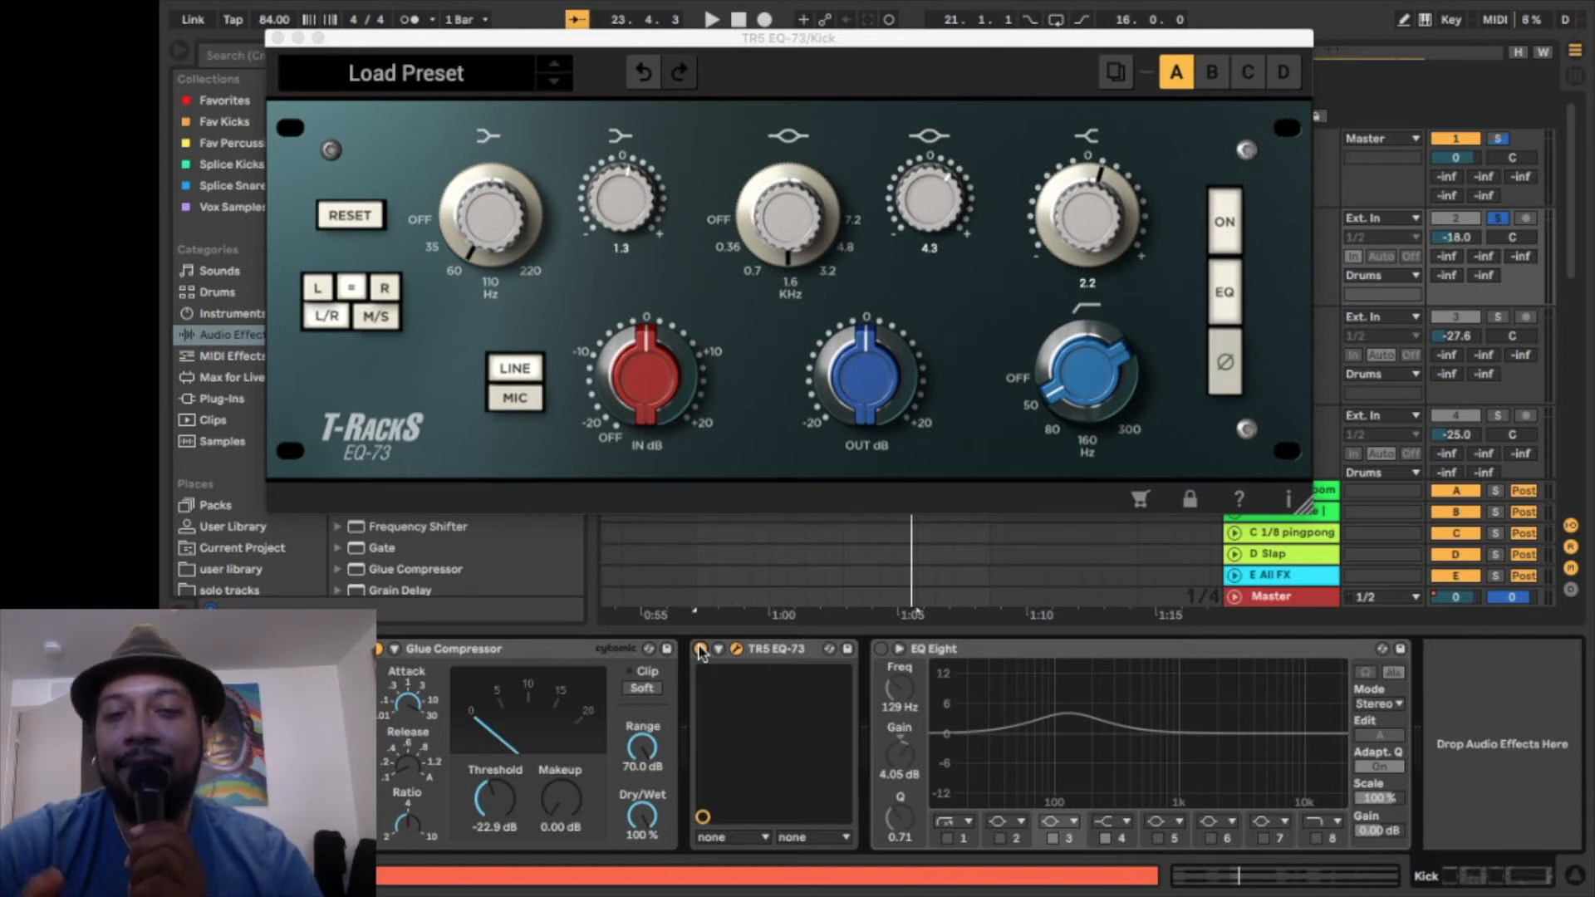
click(1061, 392)
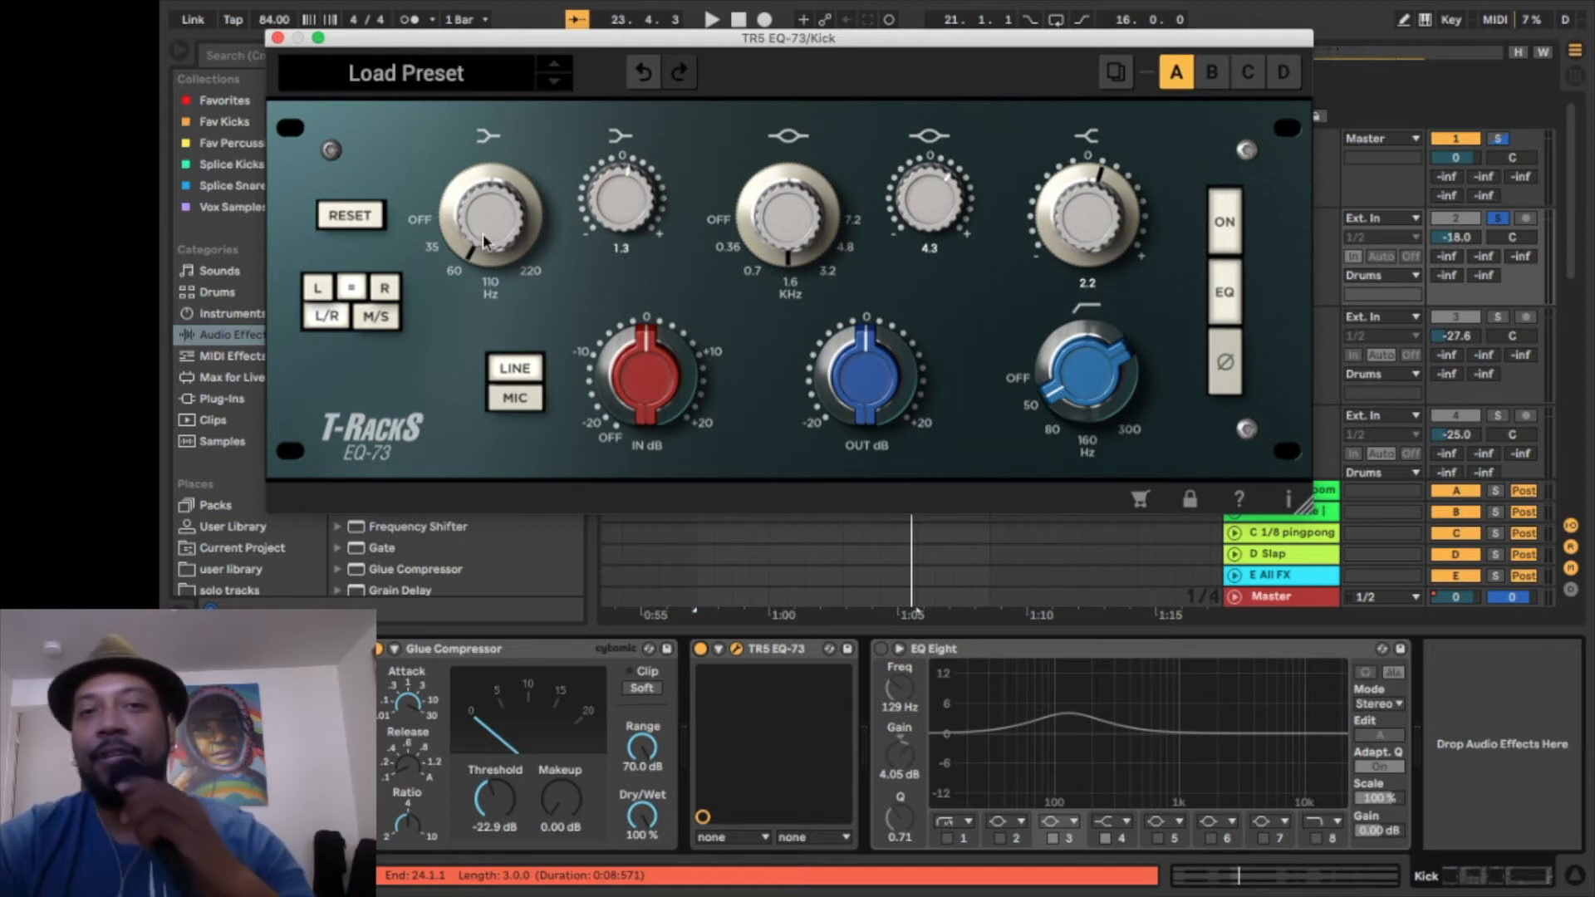
click(278, 38)
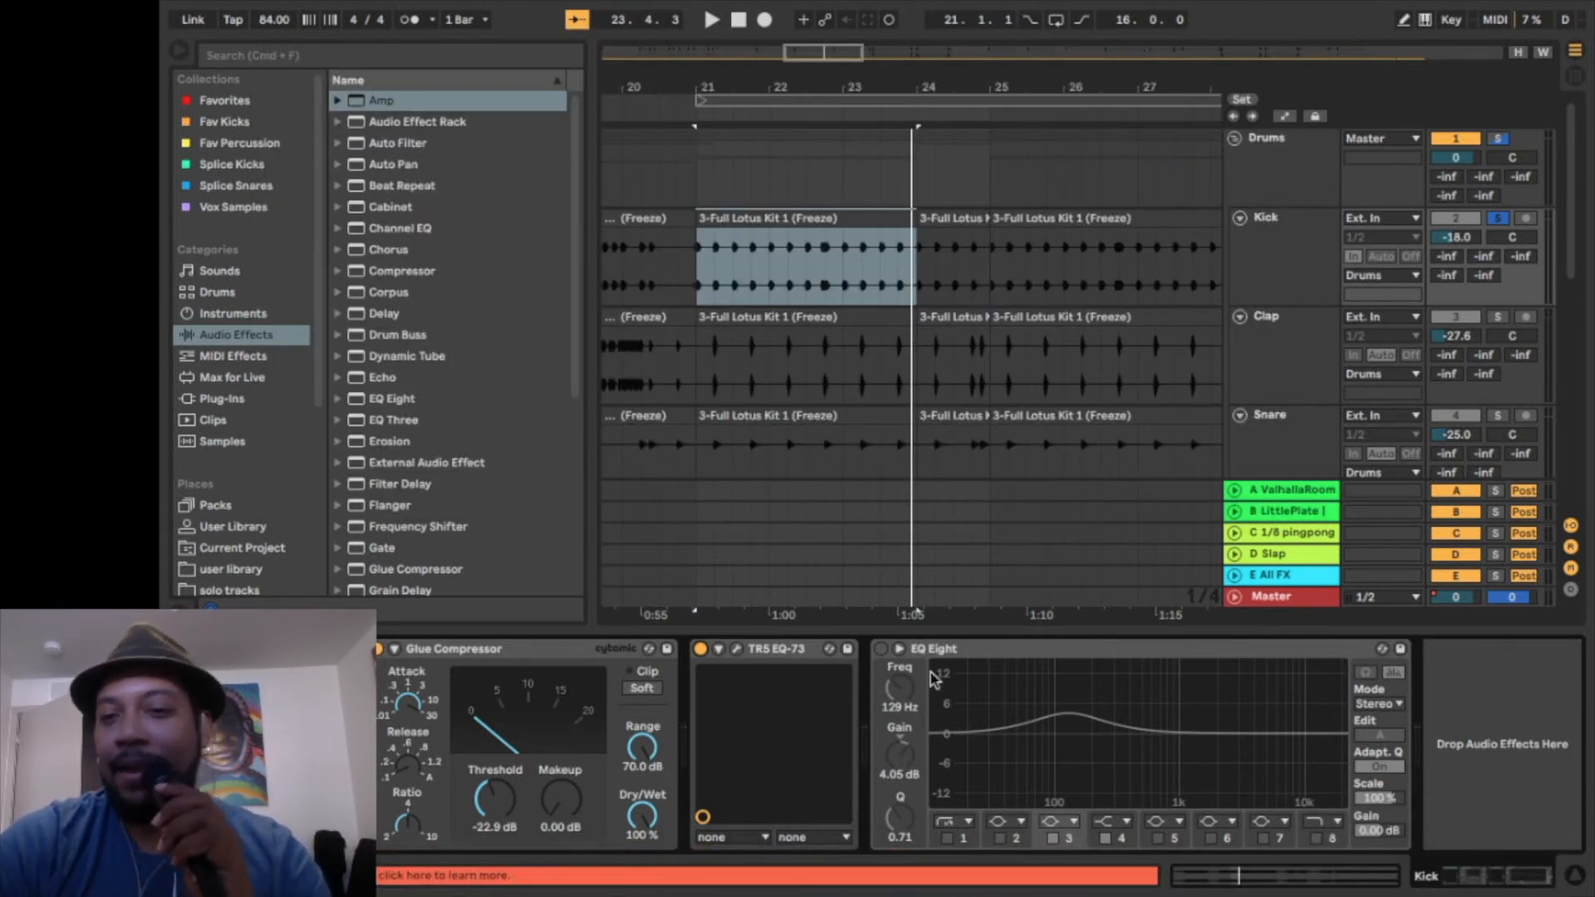
Re-enable the Kick track's EQ Eight and compare the playing kick with and without it, leaving it on.
click(881, 649)
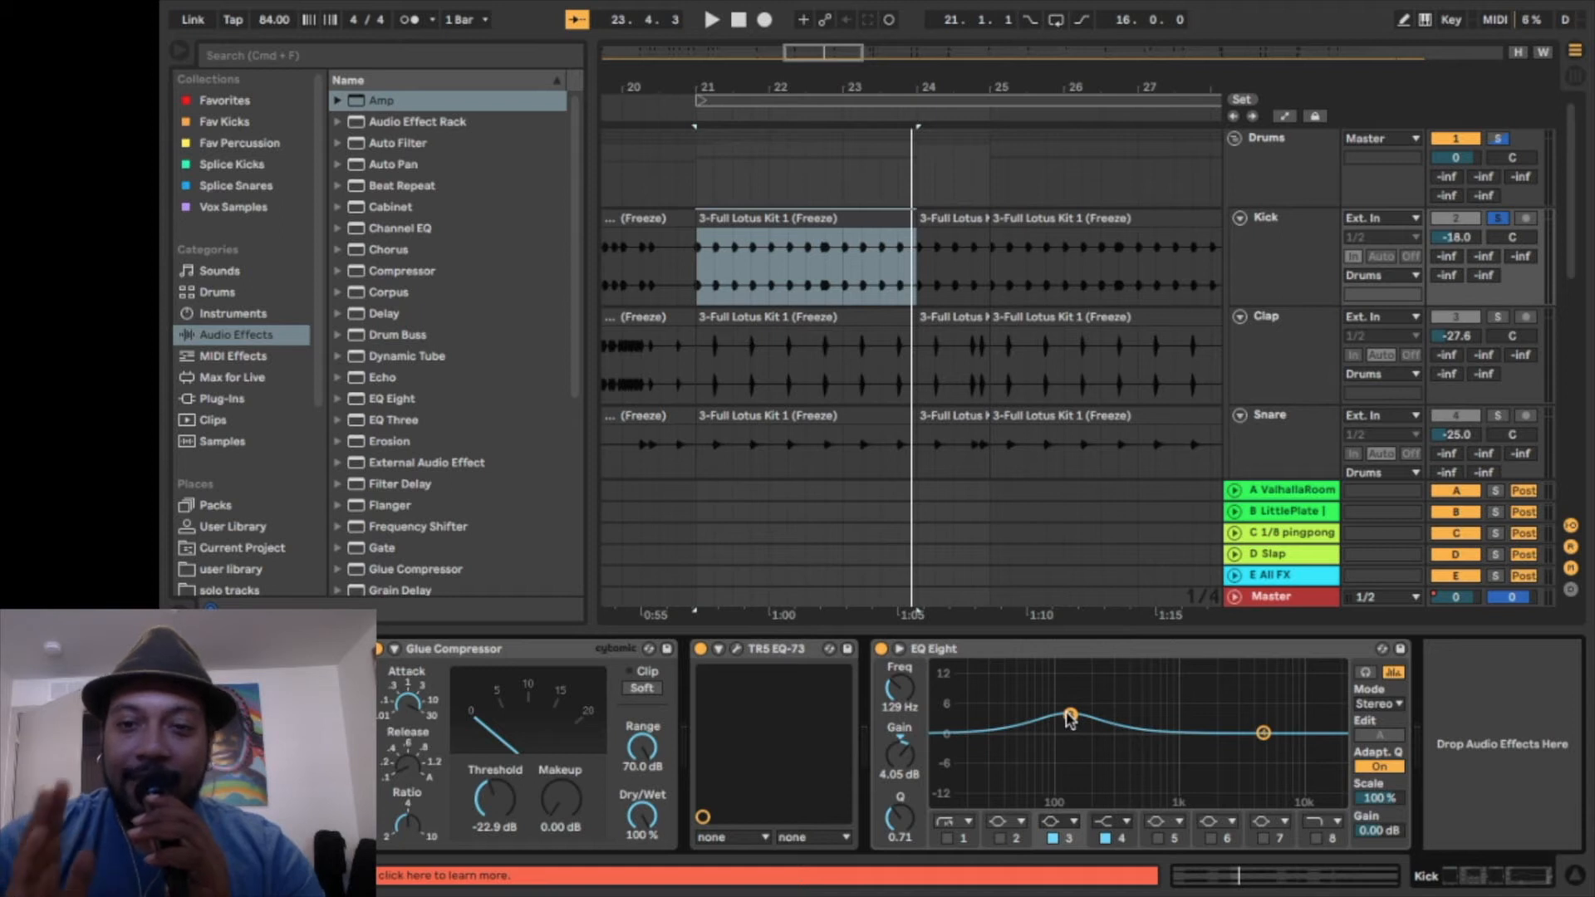
key(space)
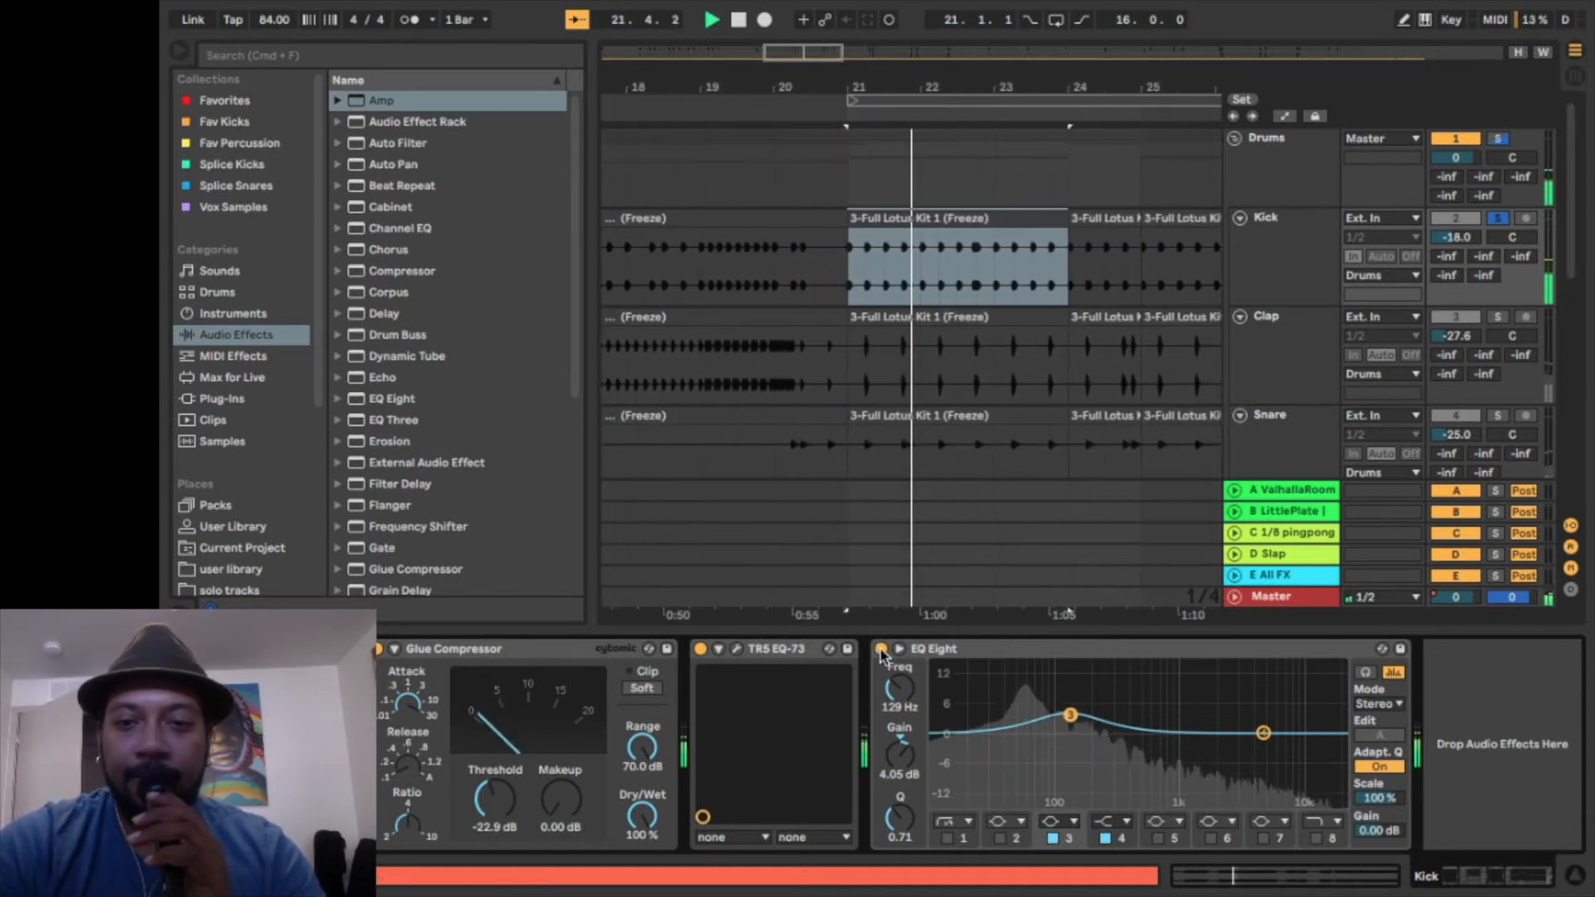
click(881, 649)
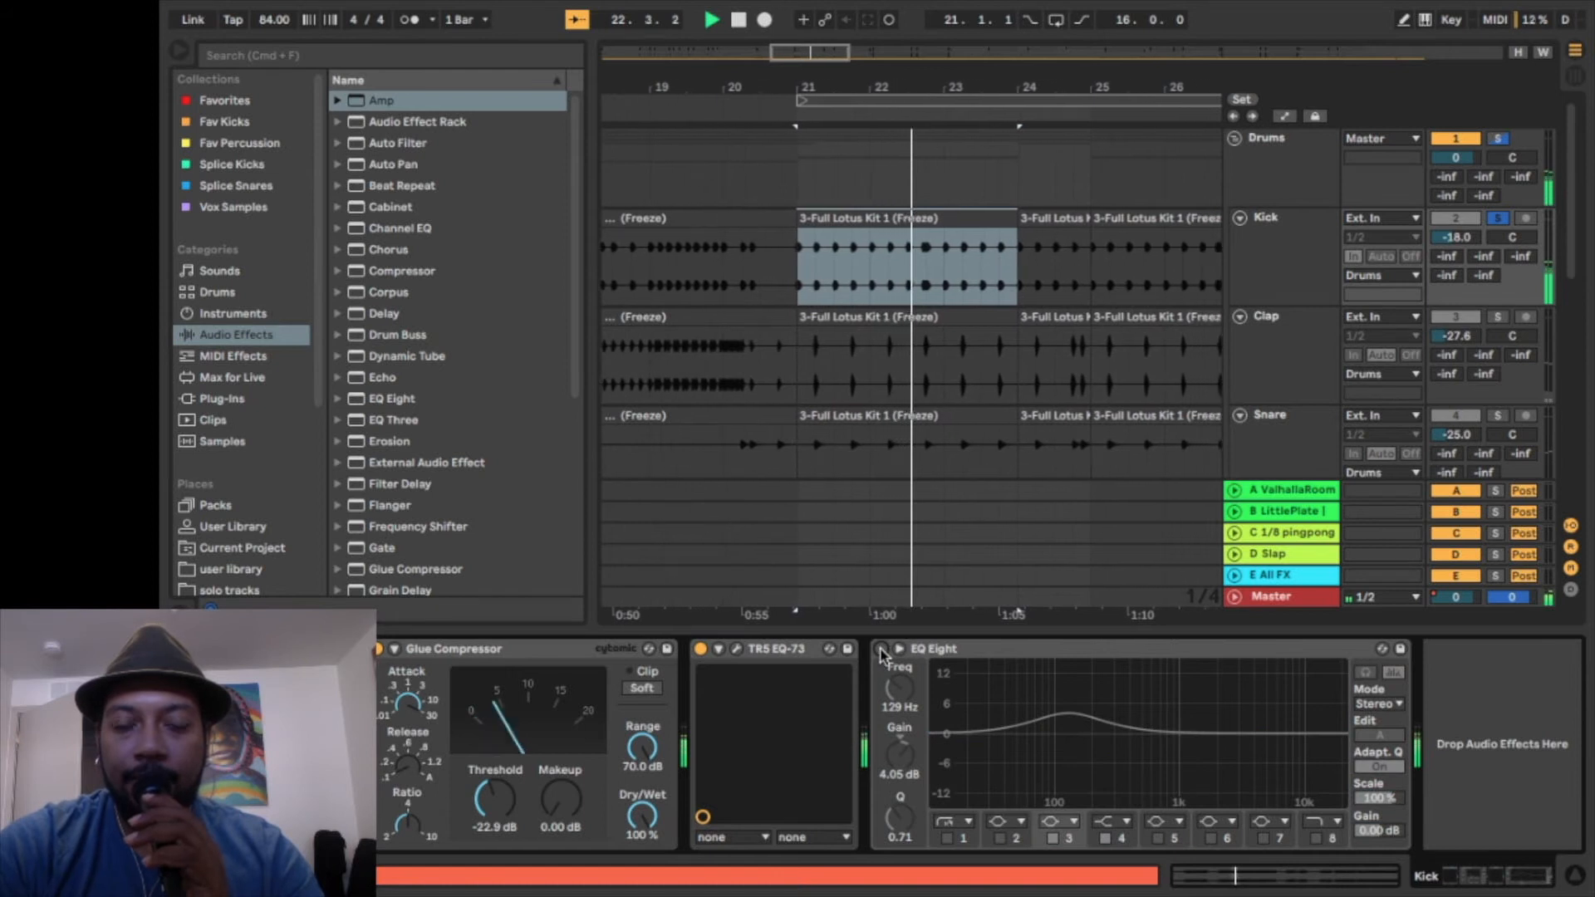
click(881, 648)
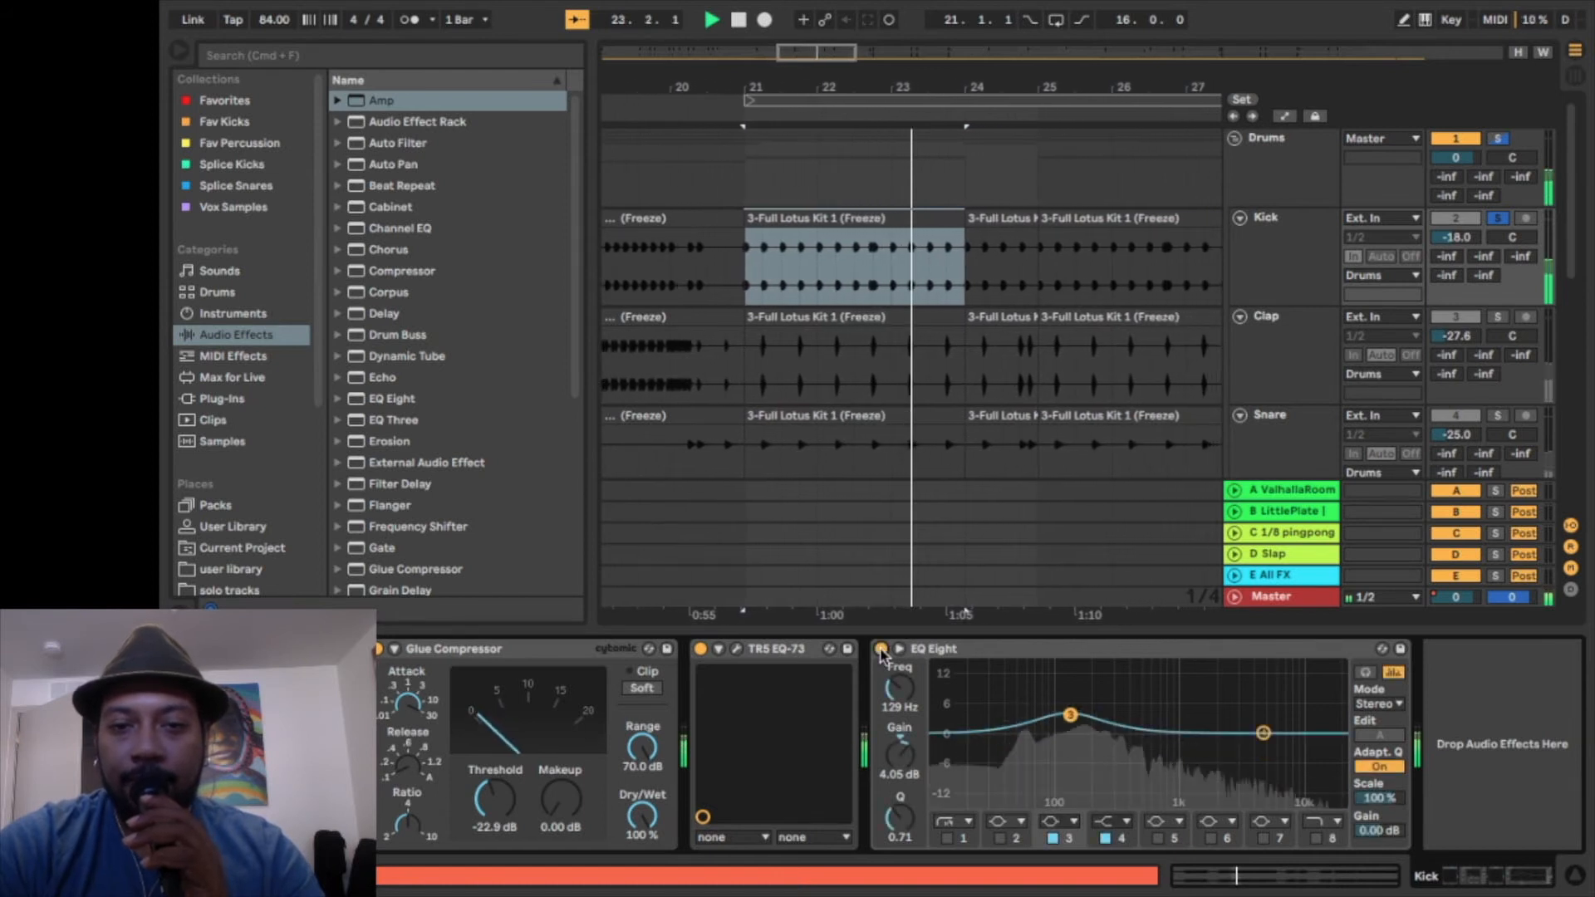
key(space)
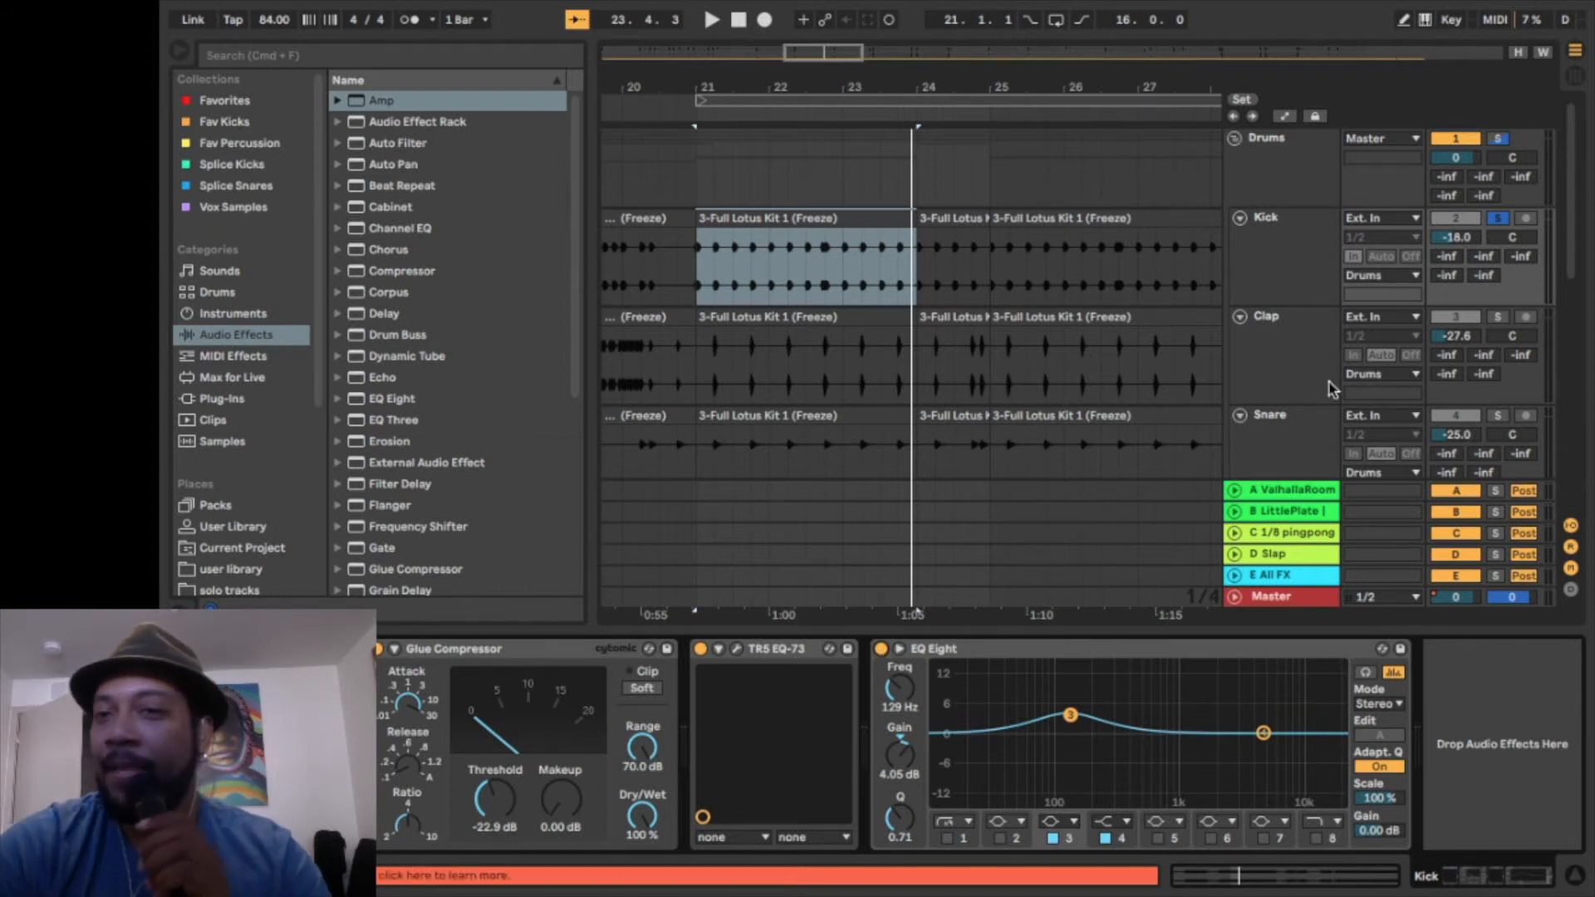
View the device chains of the Clap and Snare tracks.
scroll(1288, 271, down, 2)
scroll(1288, 271, down, 2)
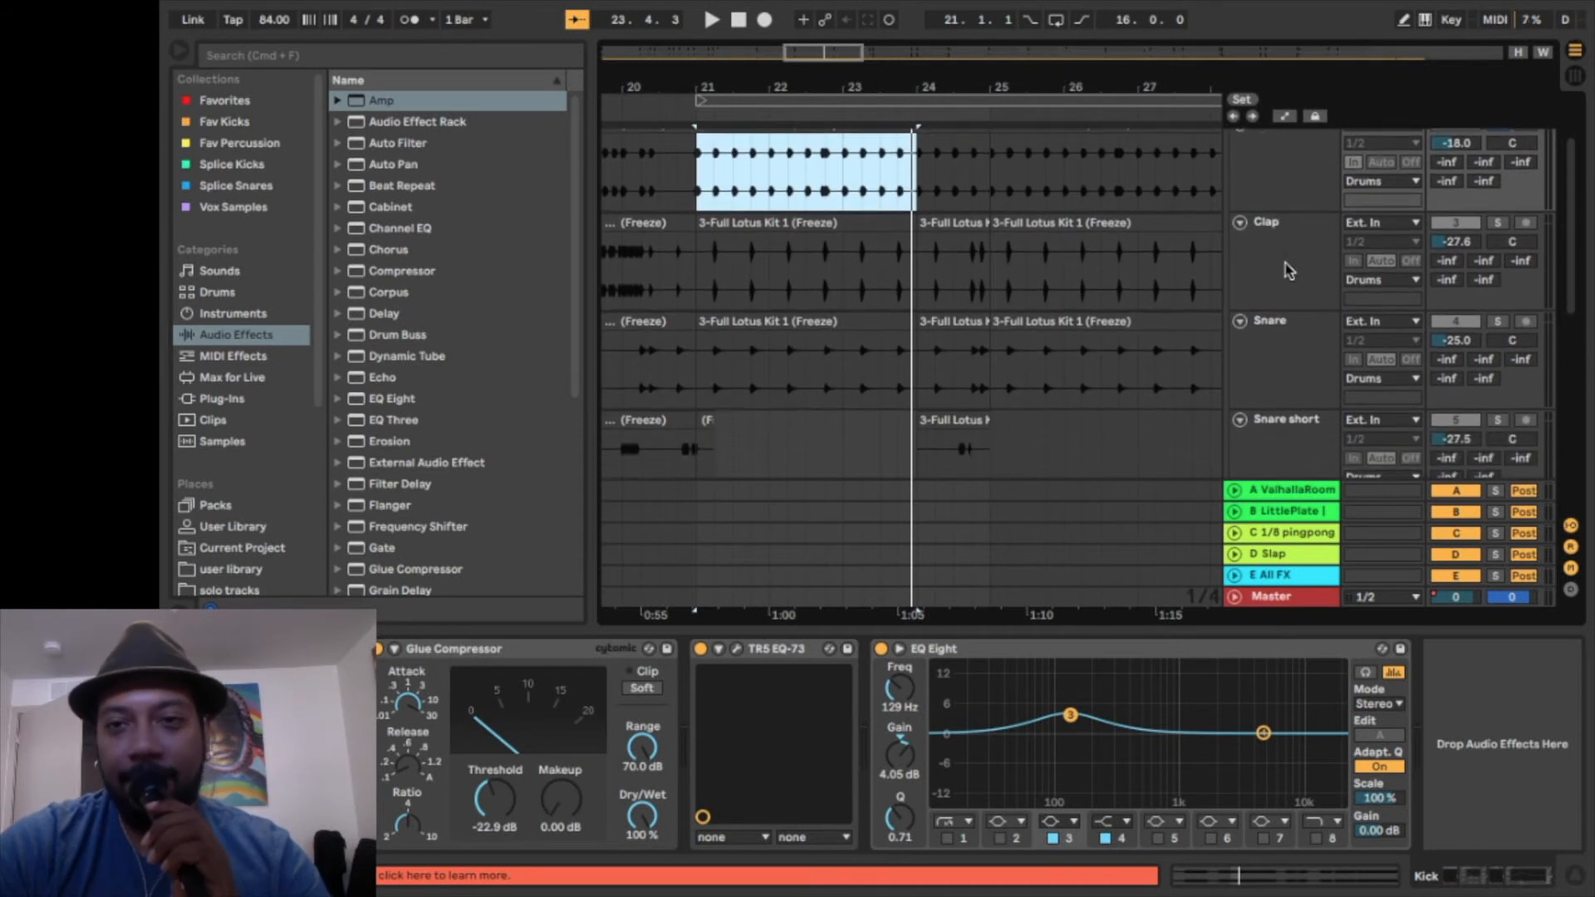
click(1289, 271)
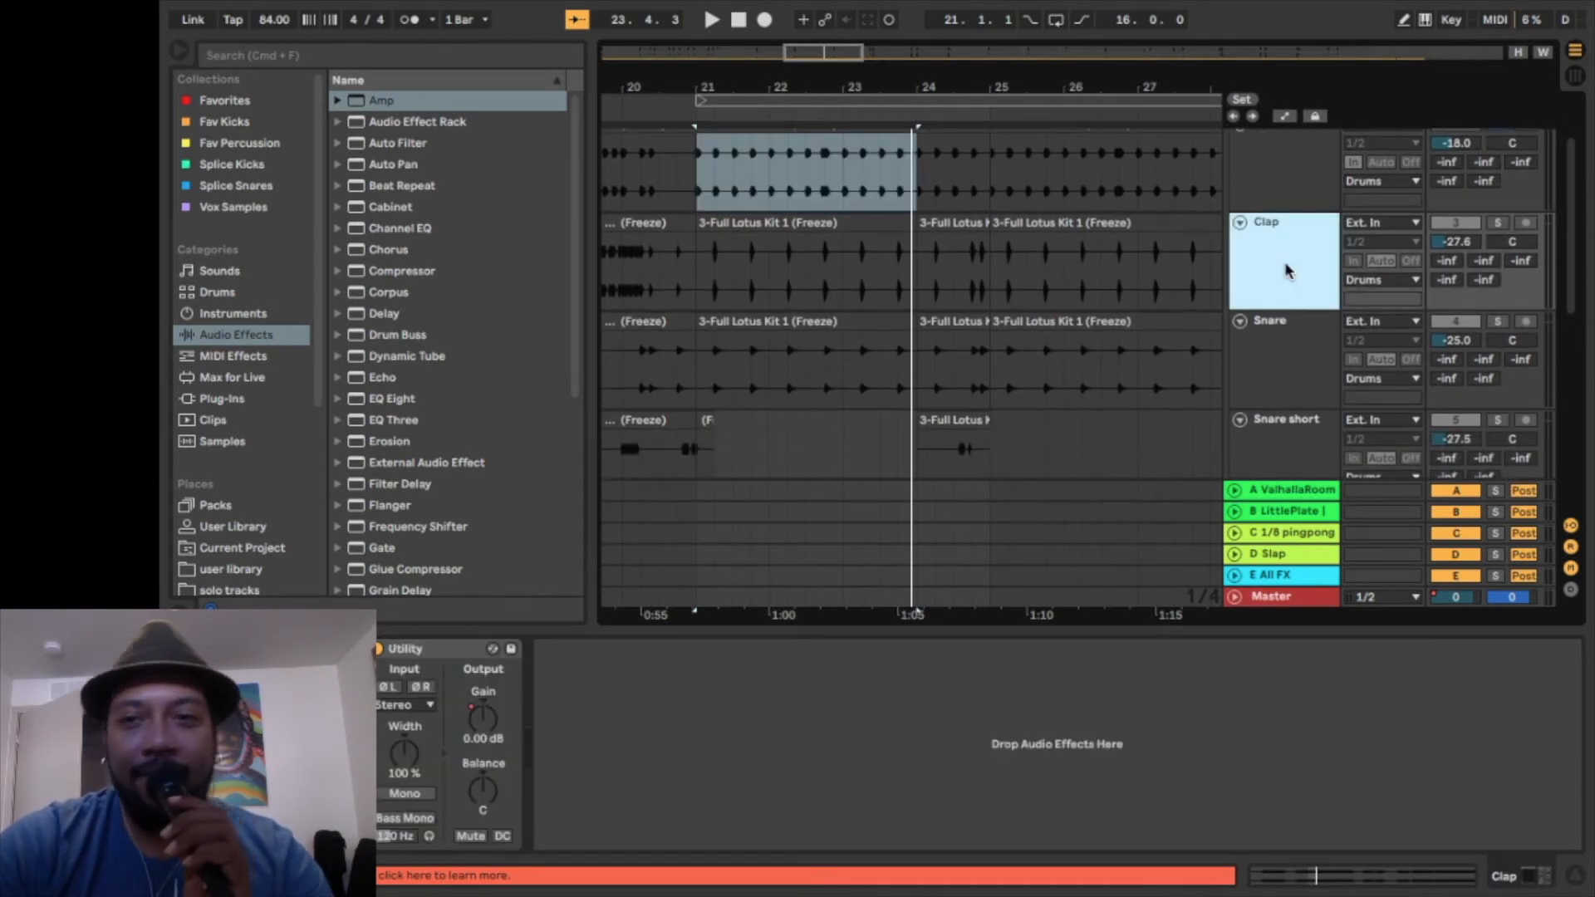
click(1302, 339)
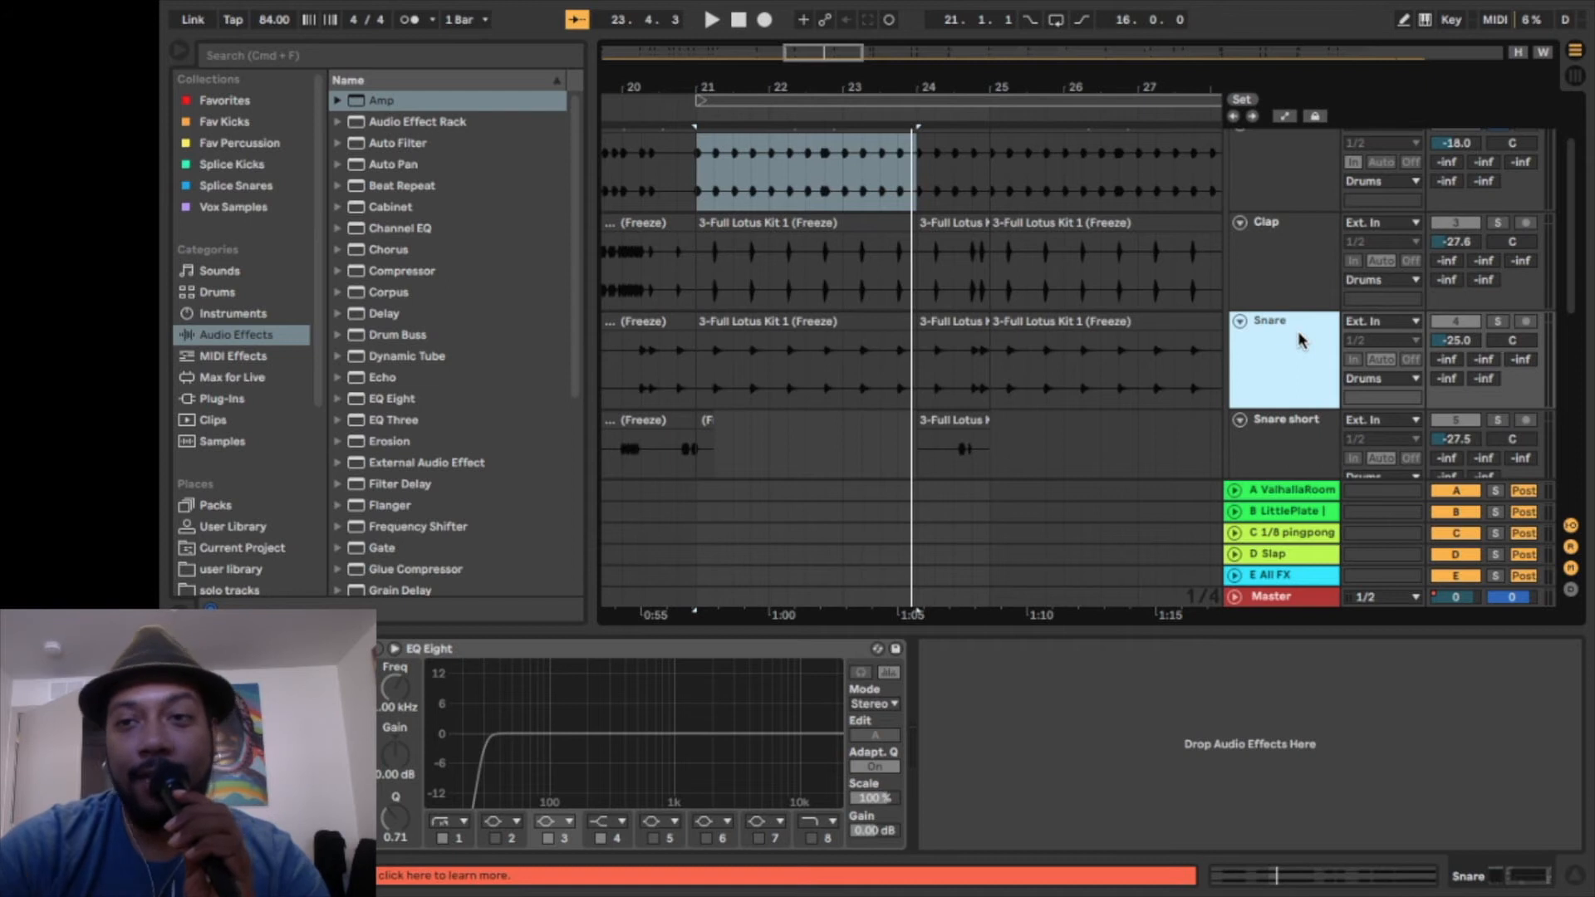
Solo the Clap and Snare tracks together in place of the Kick and audition them.
click(1498, 322)
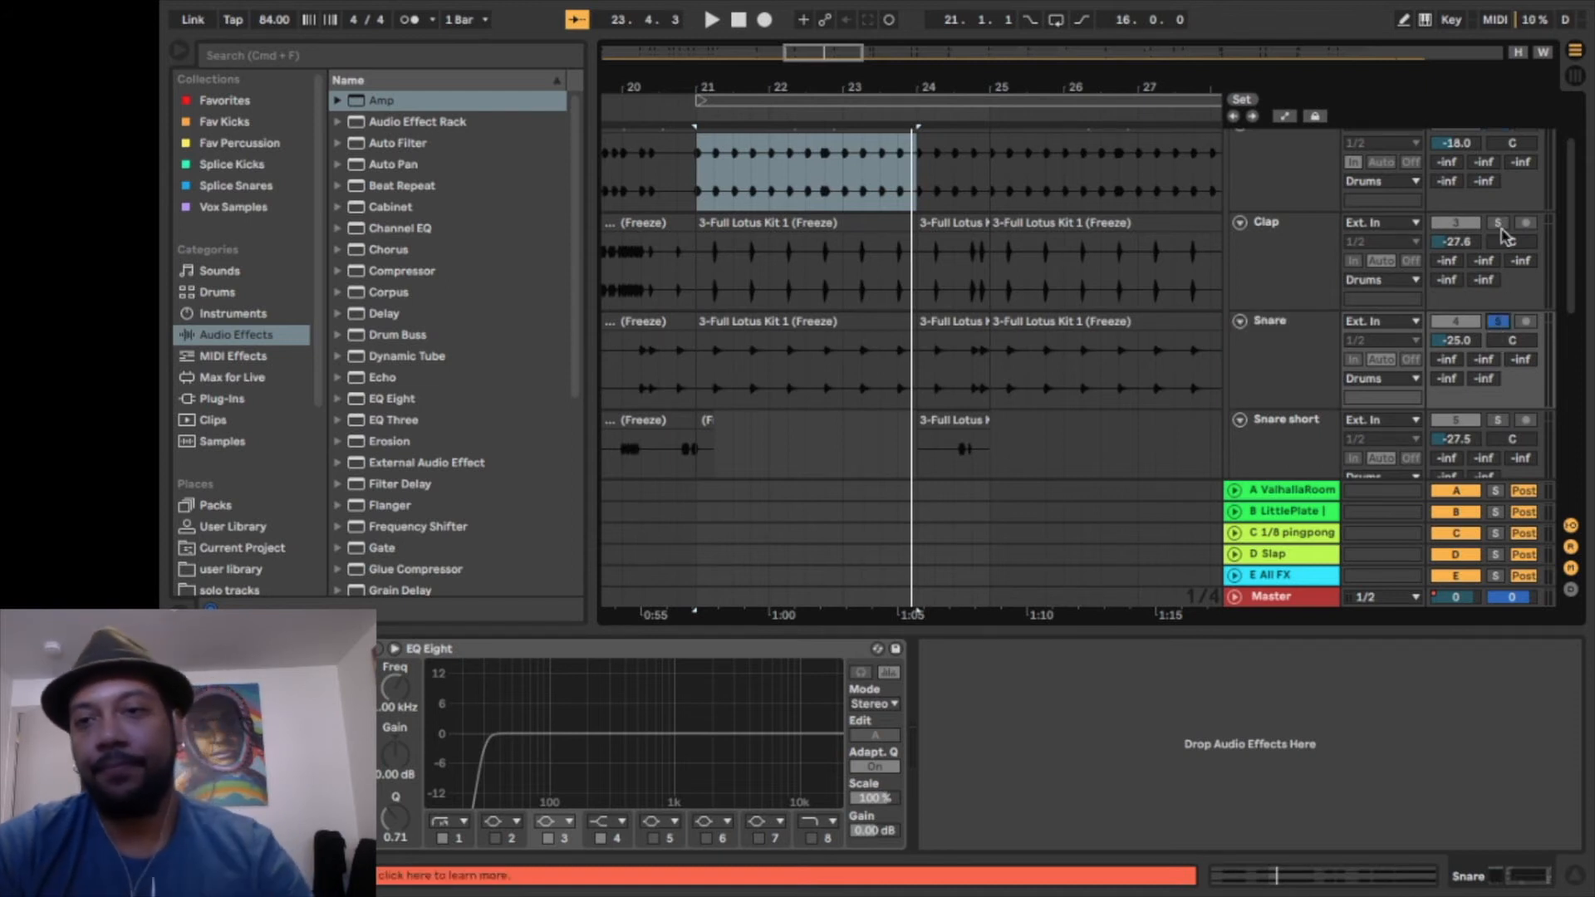
scroll(1505, 236, up, 3)
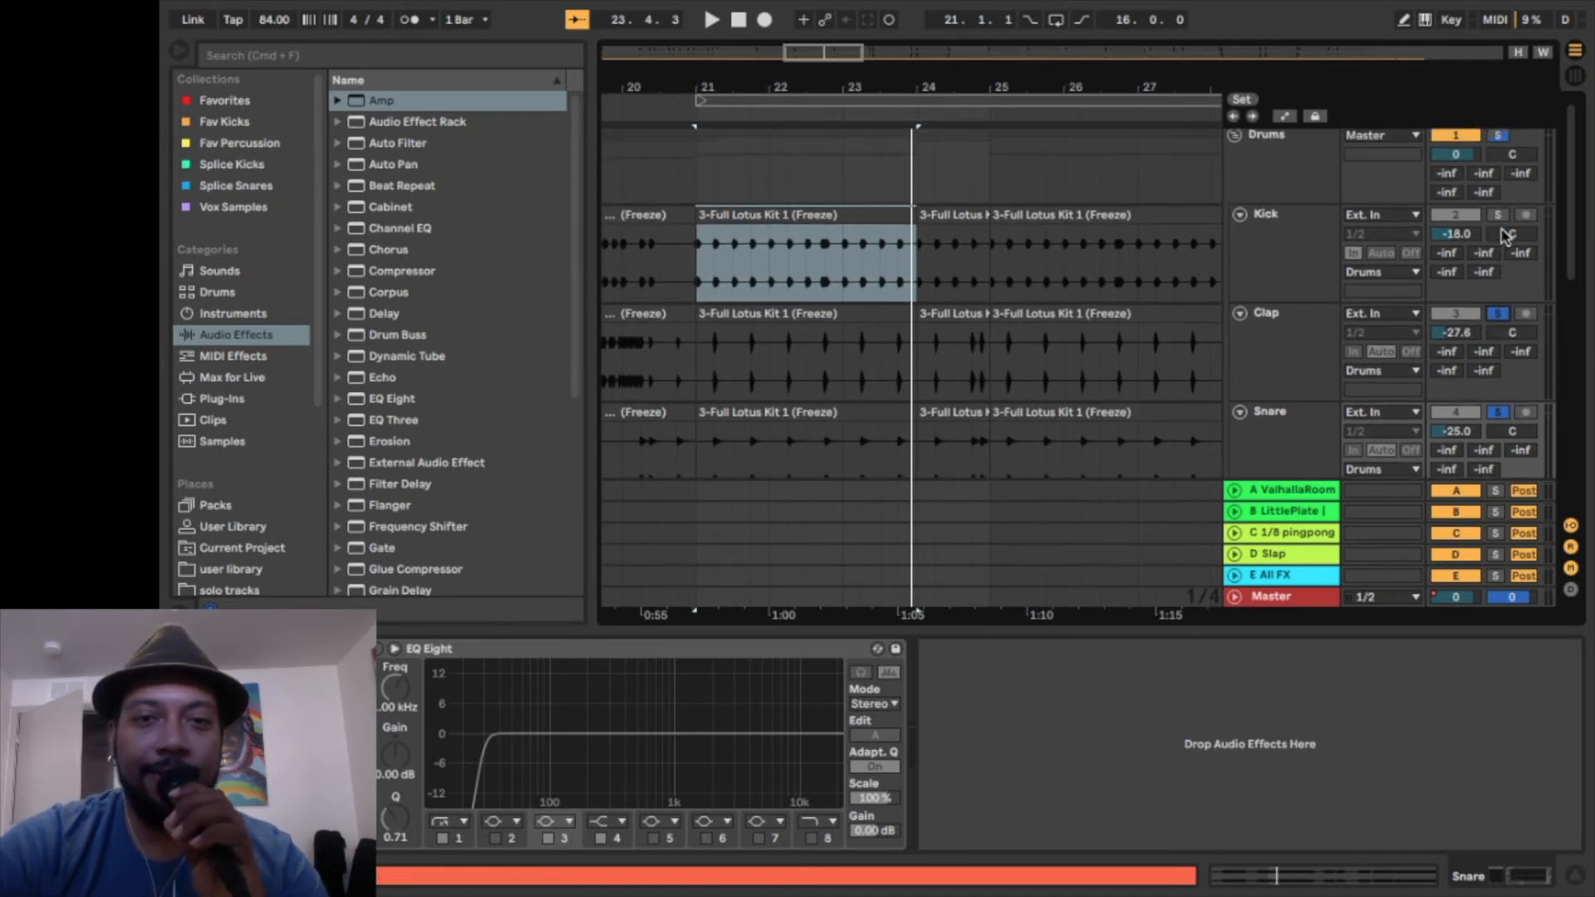
key(space)
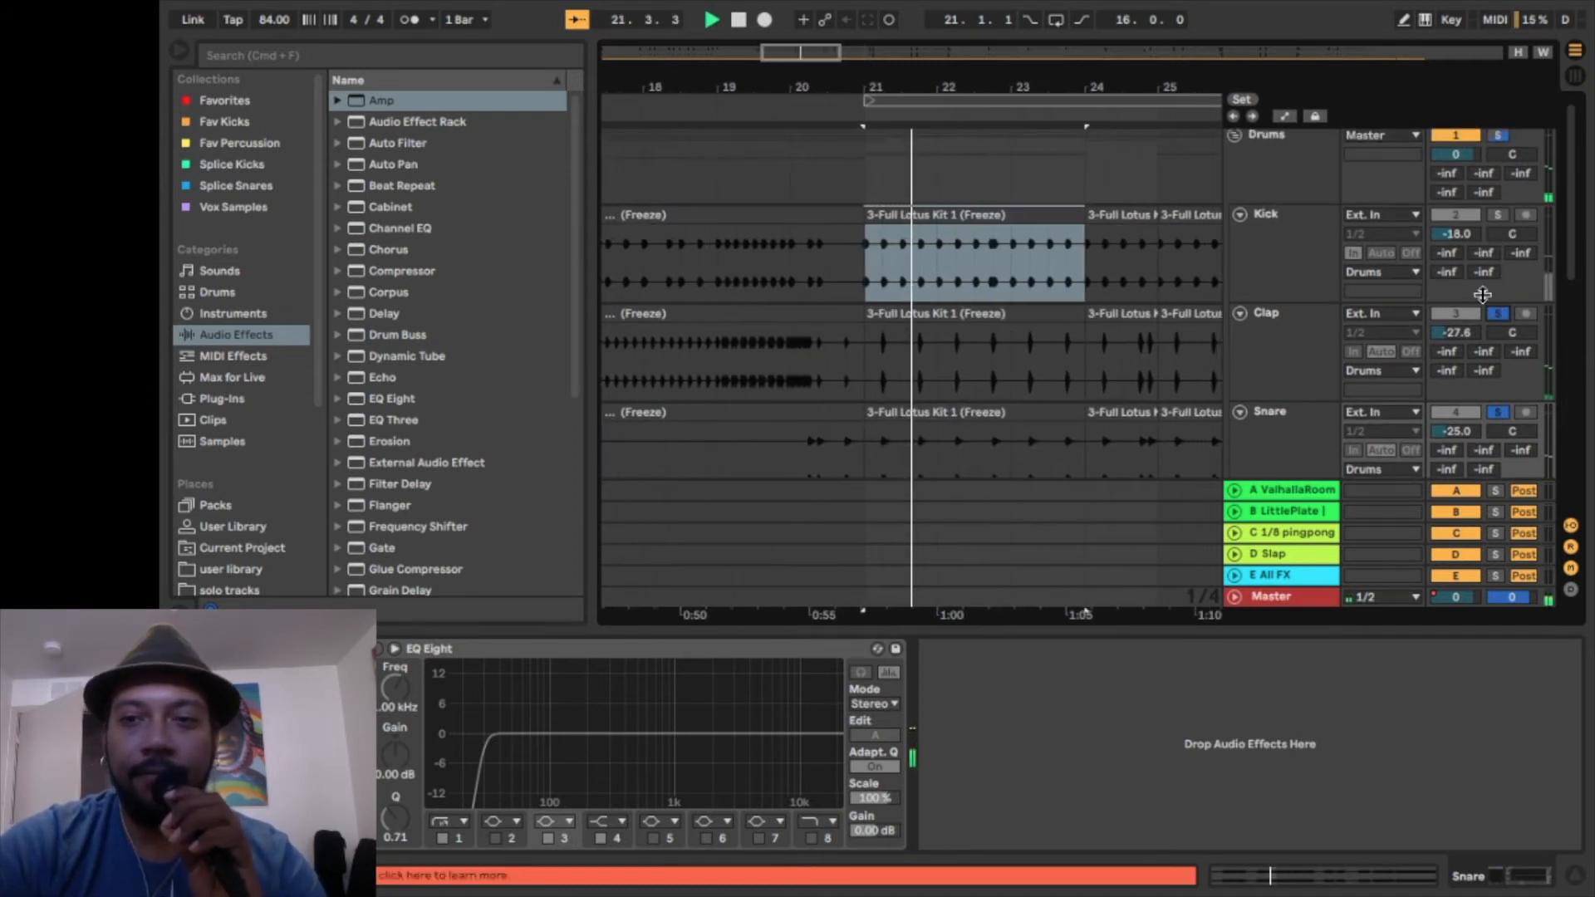
scroll(1480, 324, down, 2)
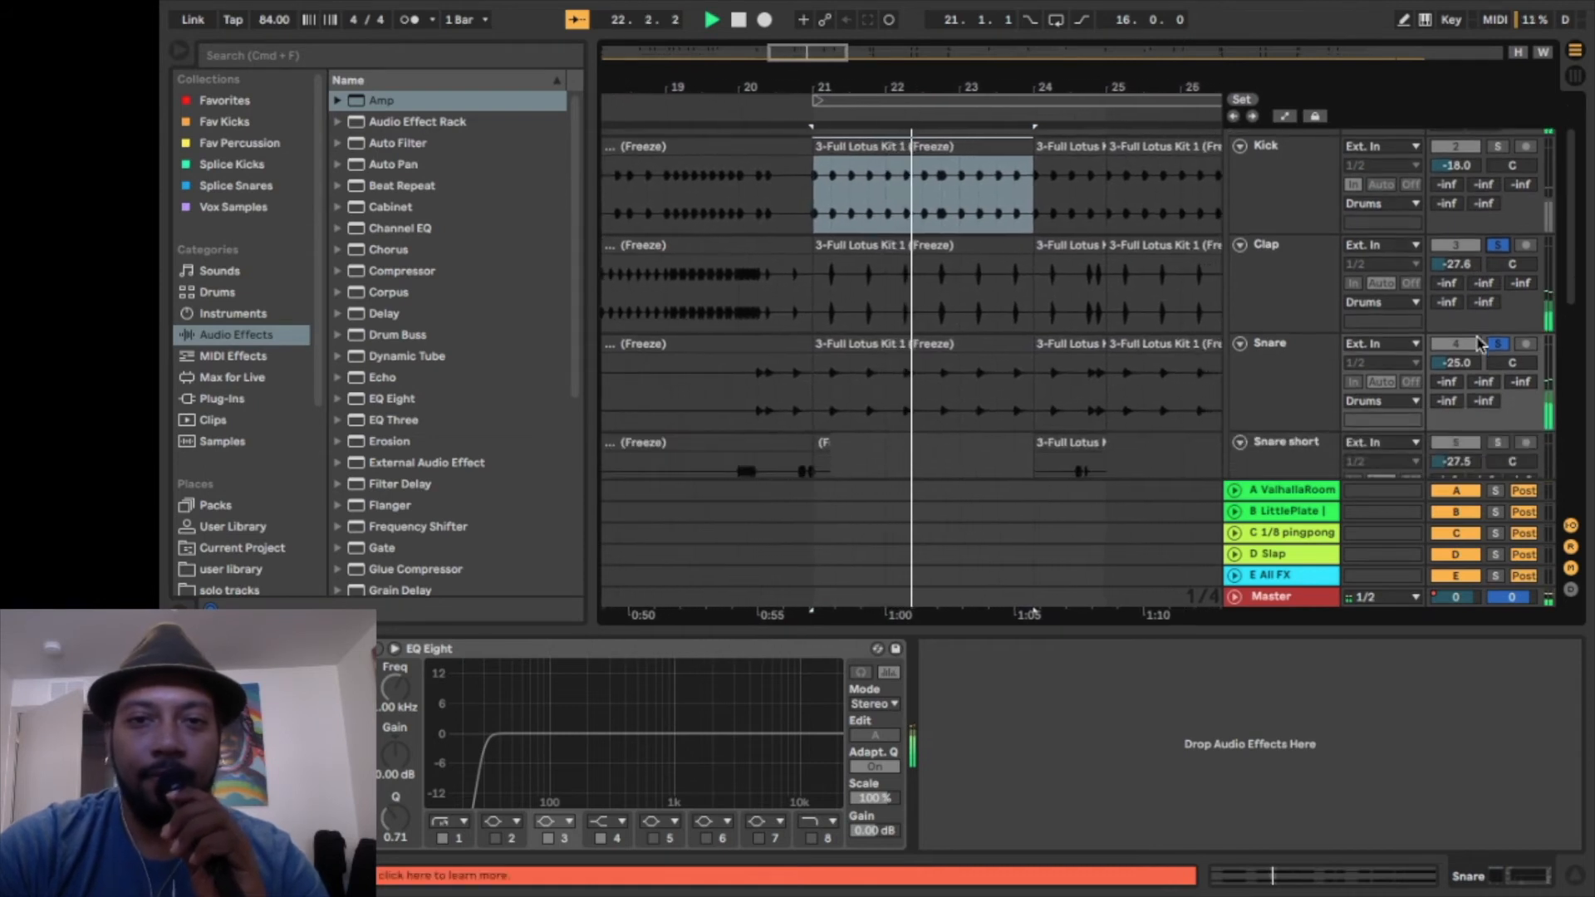
key(space)
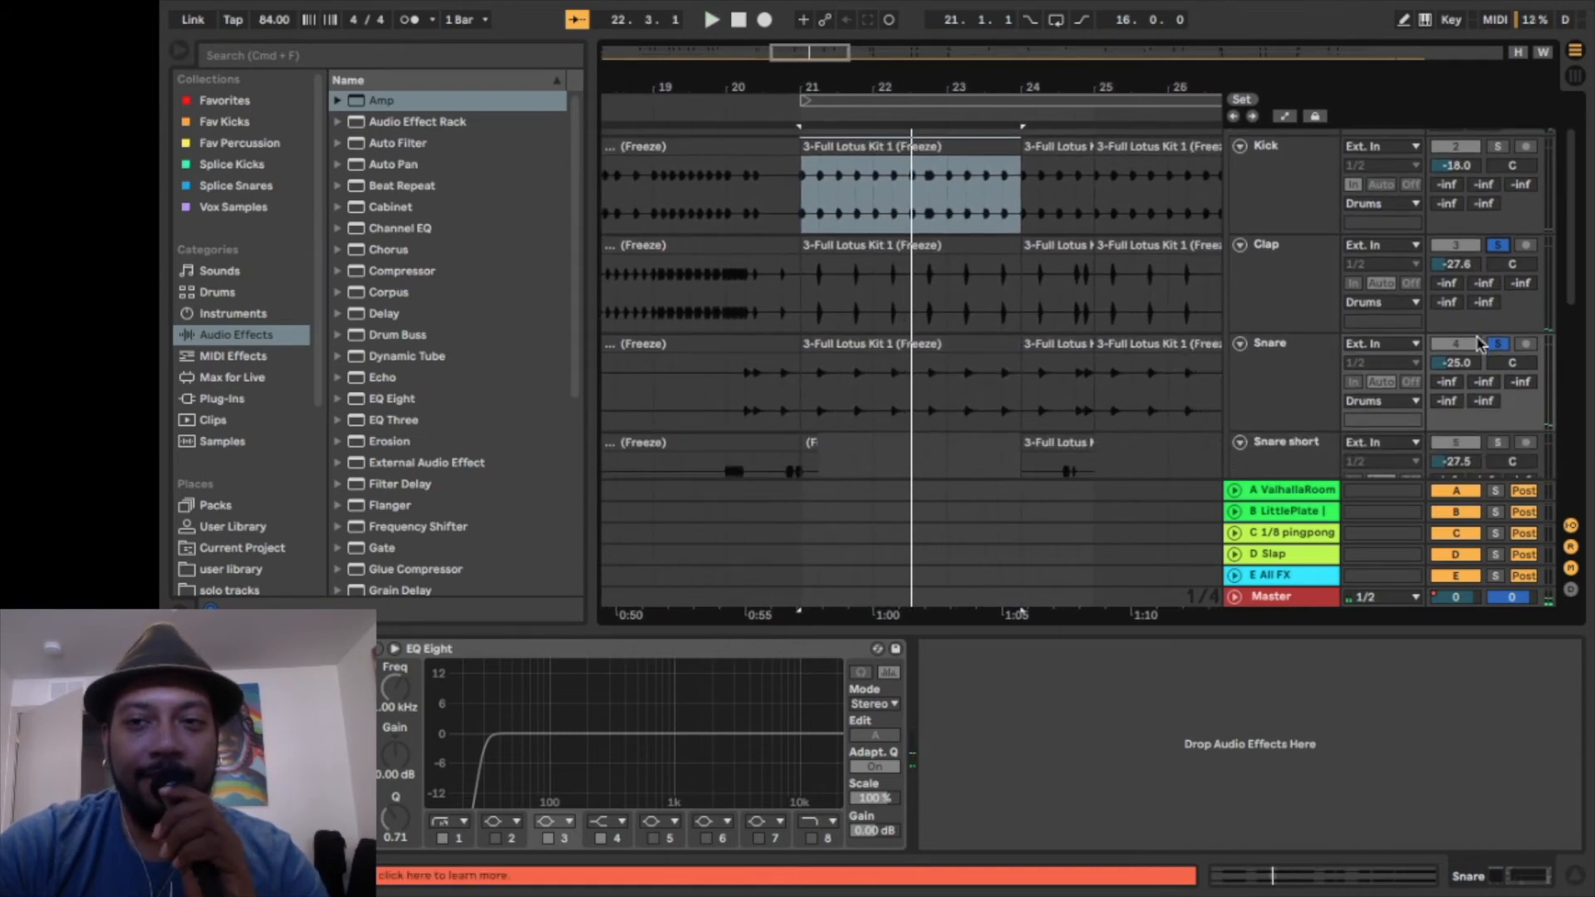
Audition the Snare track soloed alone and open its SSLChannel interface.
key(space)
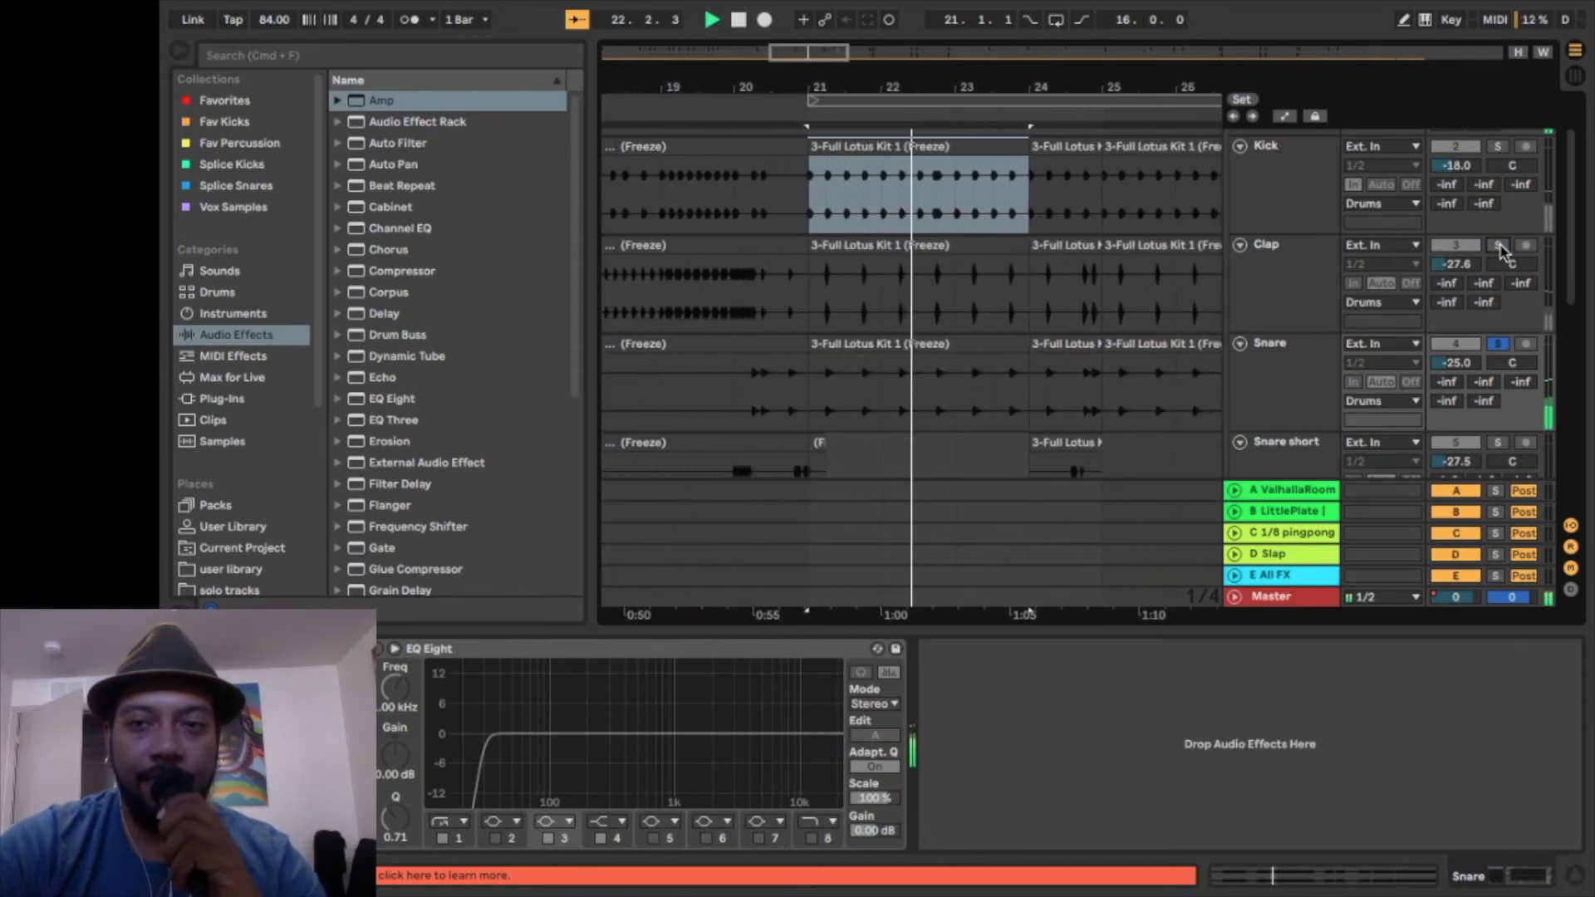
key(space)
click(1271, 392)
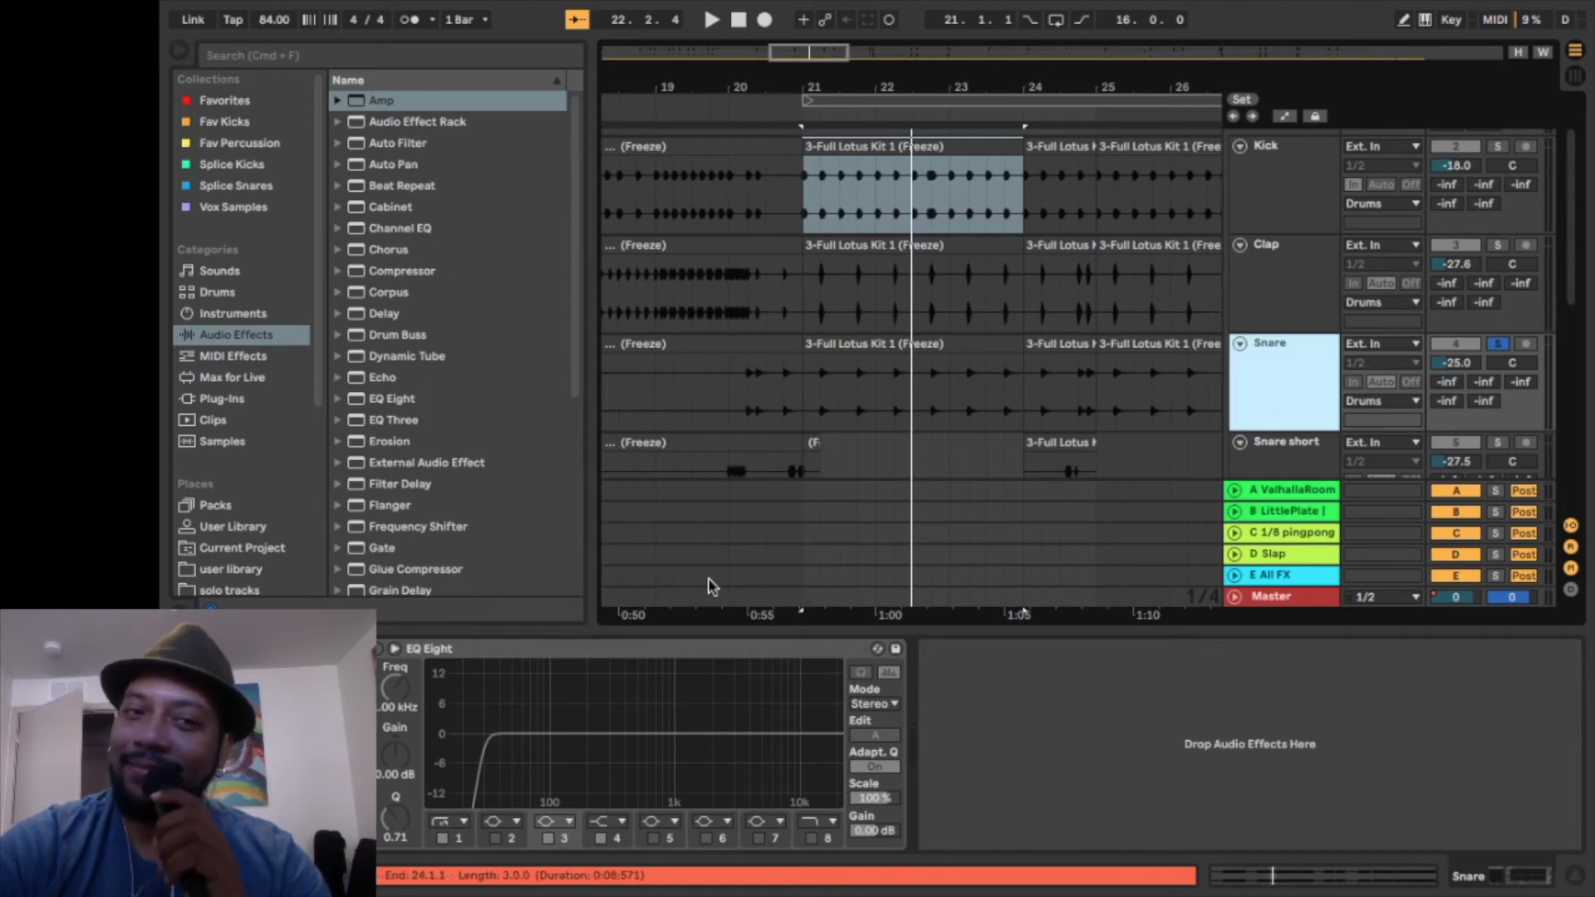
click(220, 648)
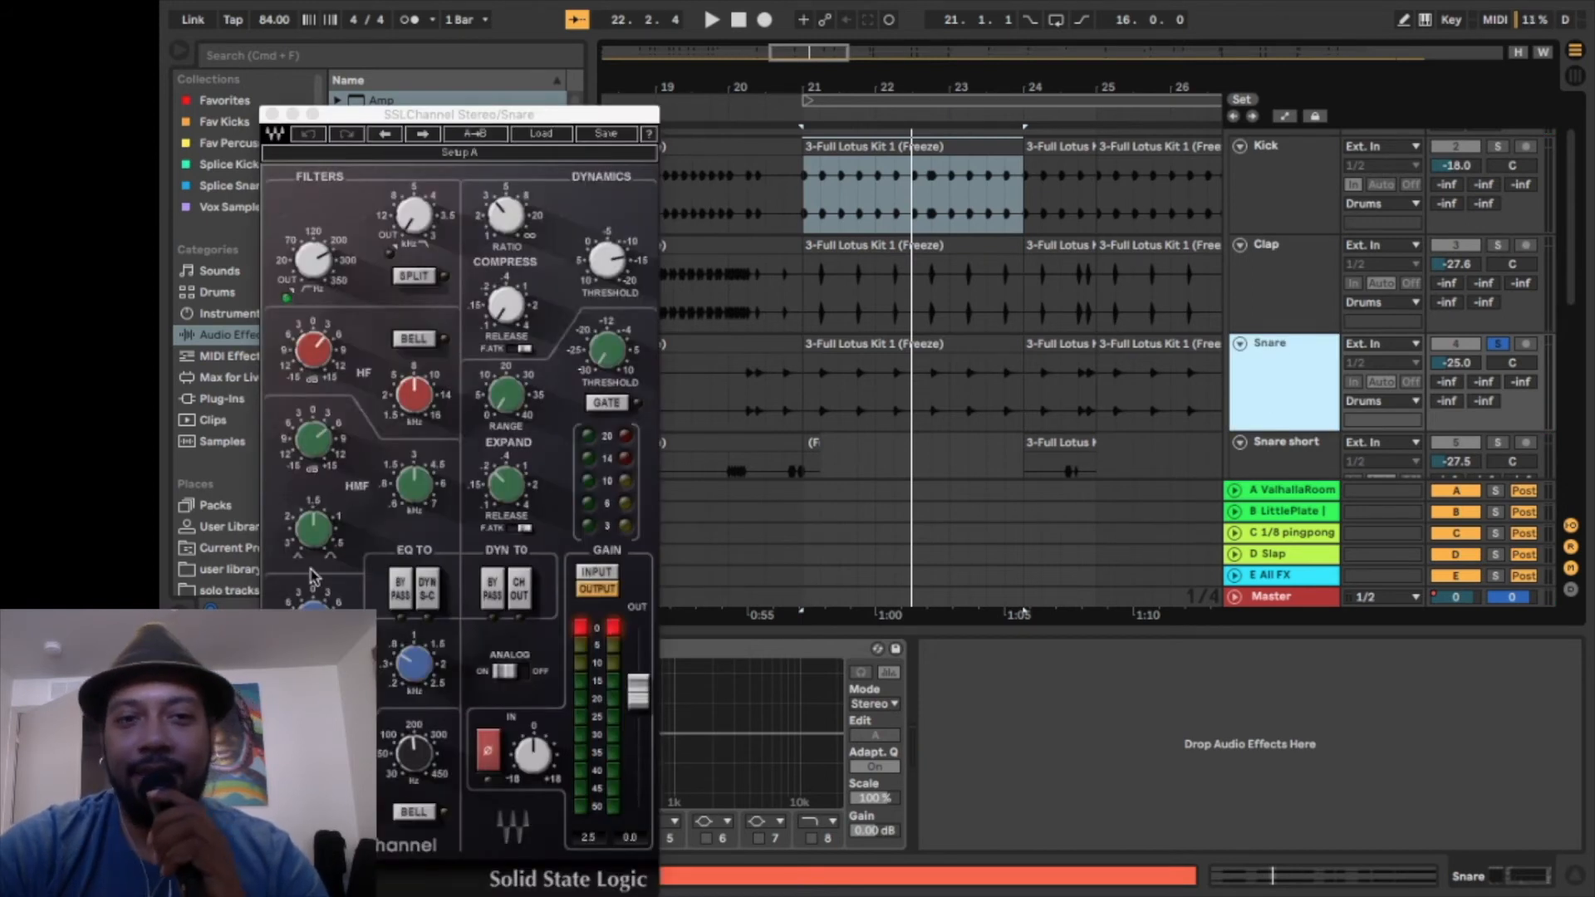
drag(495, 119, 472, 39)
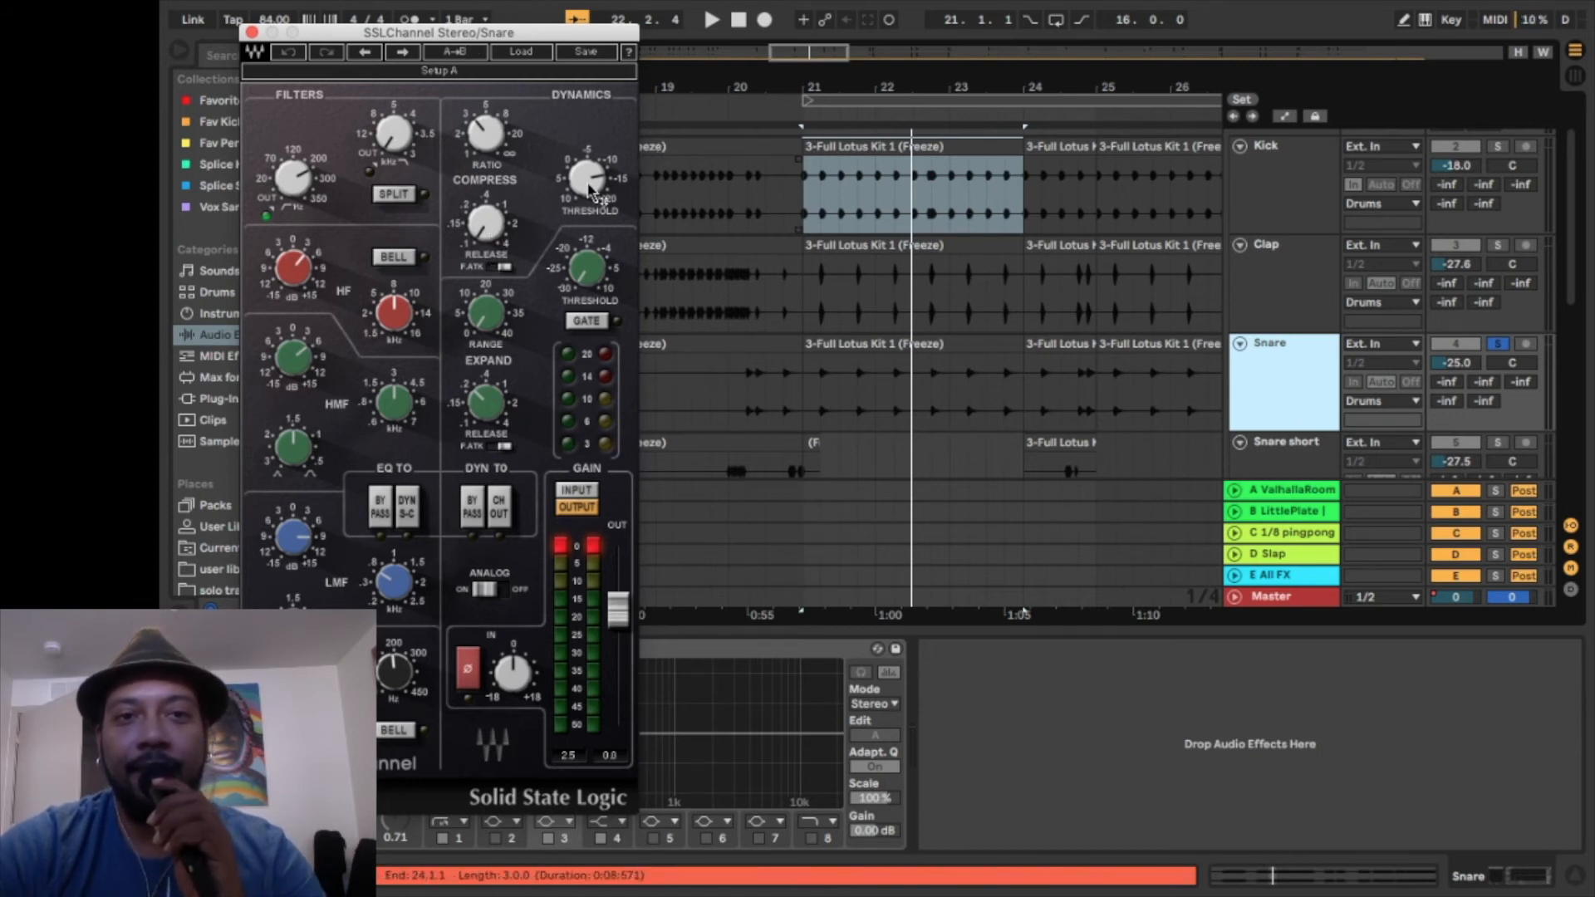
Examine the Snare SSLChannel's compression ratio and its LMF, HF and HMF equalizer settings.
click(483, 133)
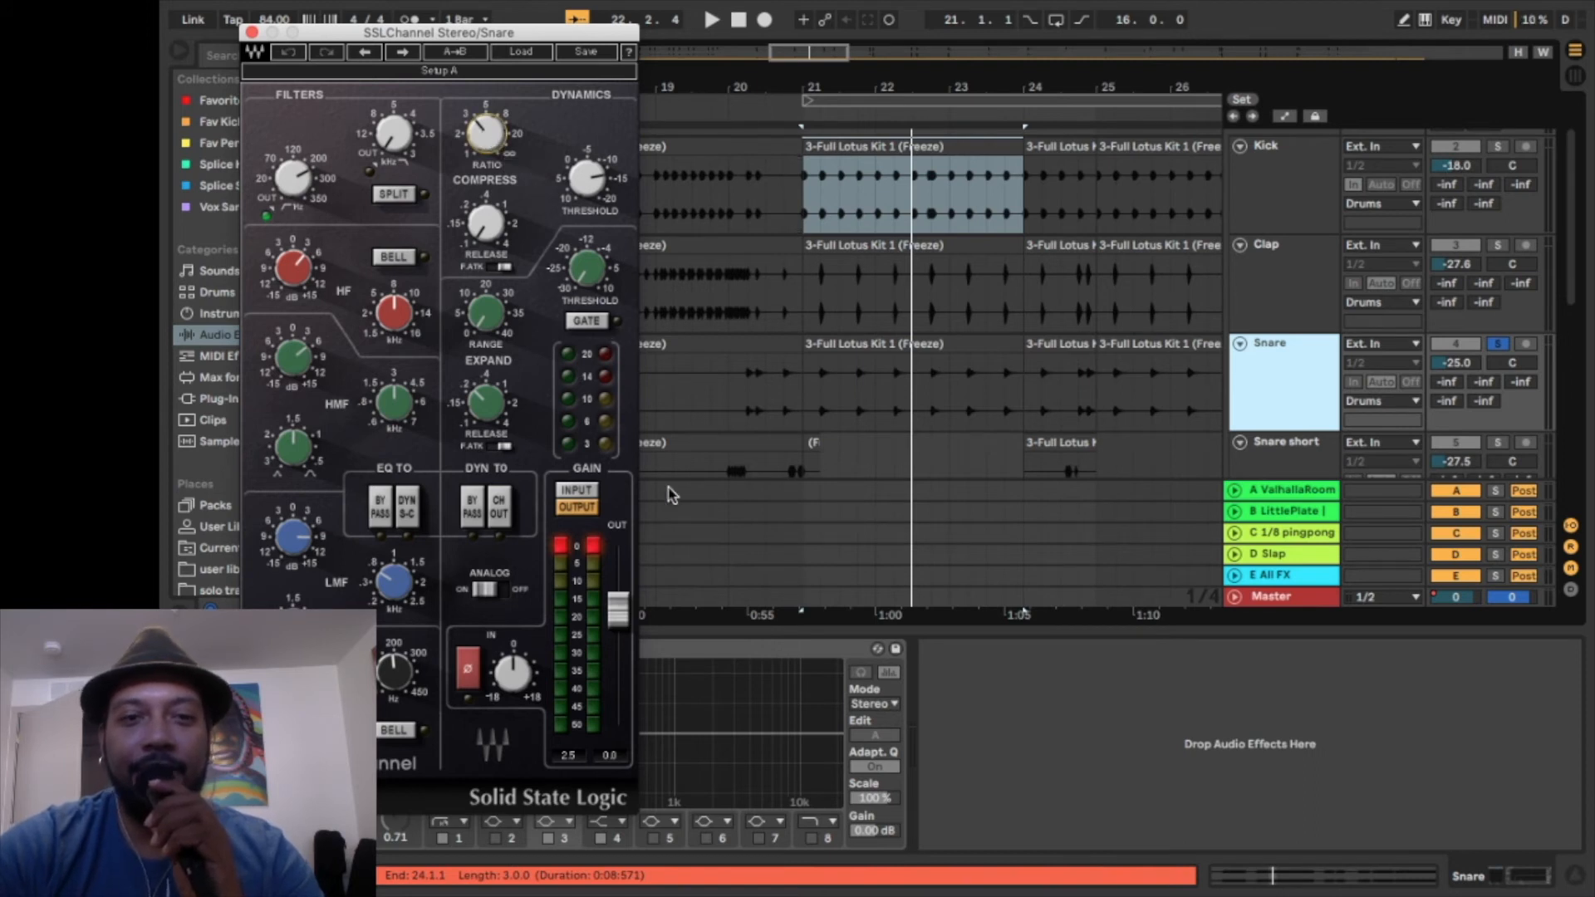
scroll(672, 495, left, 3)
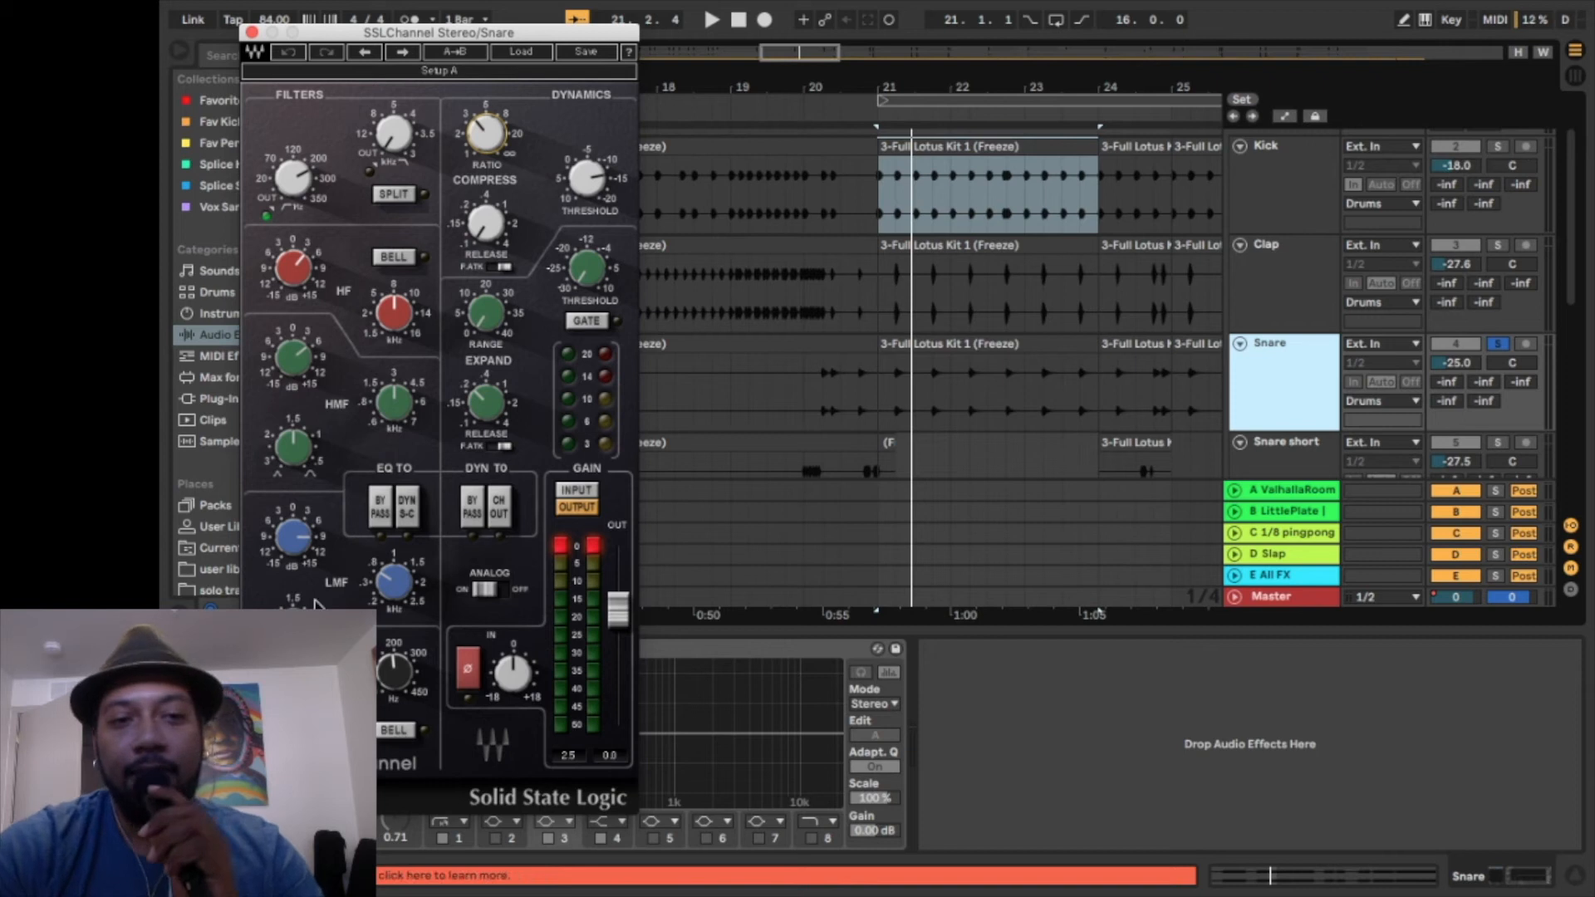
click(386, 579)
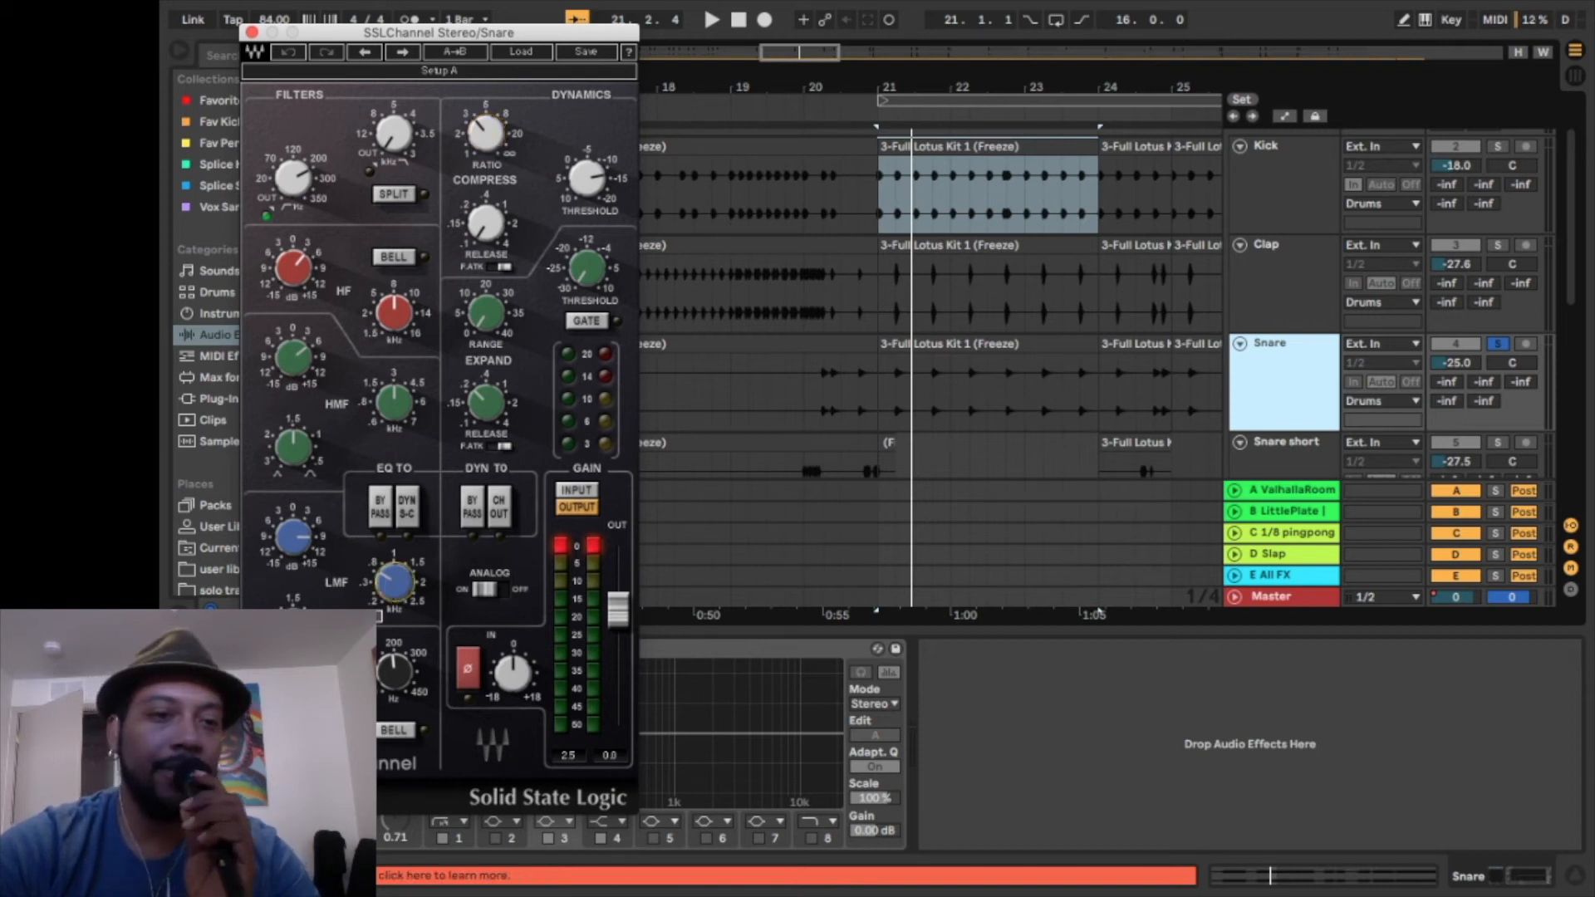
click(294, 540)
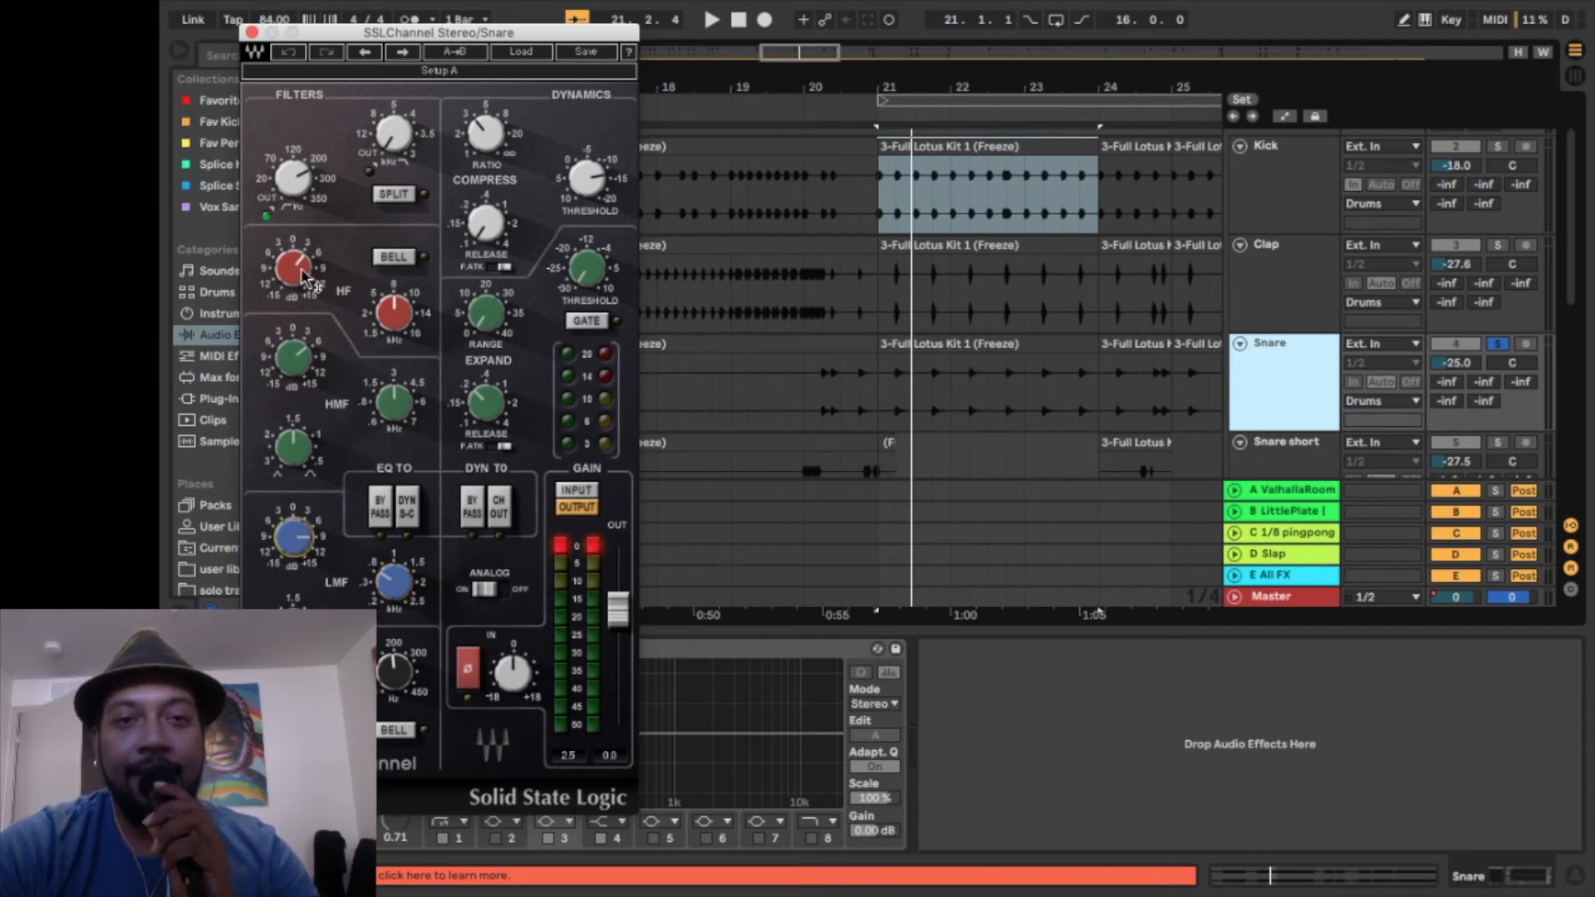
mouse_move(308, 281)
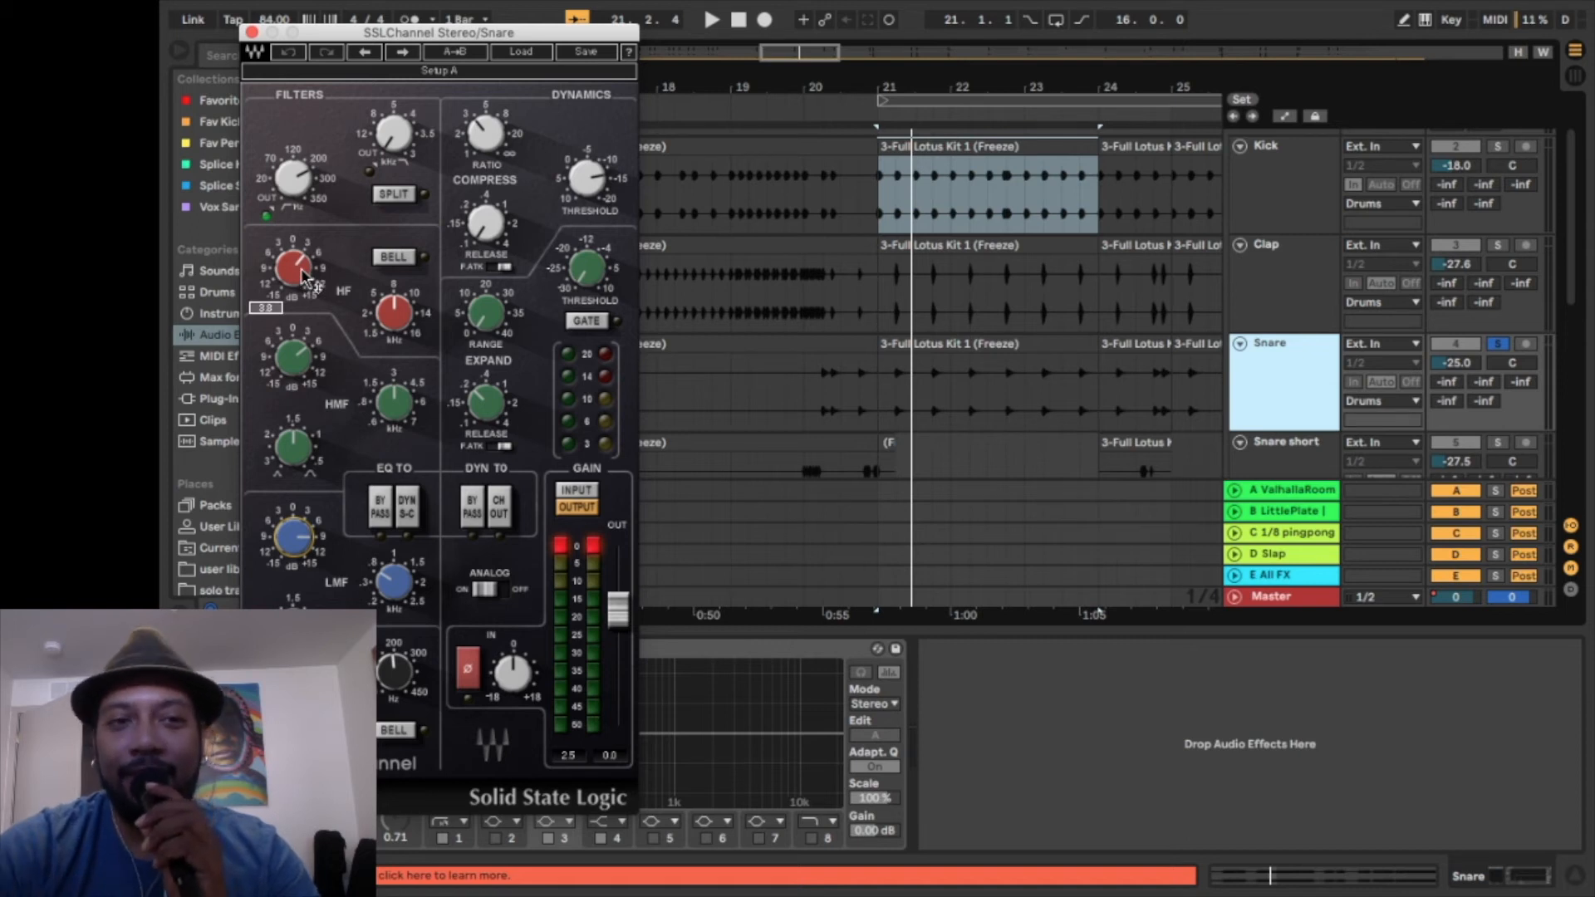
mouse_move(394, 315)
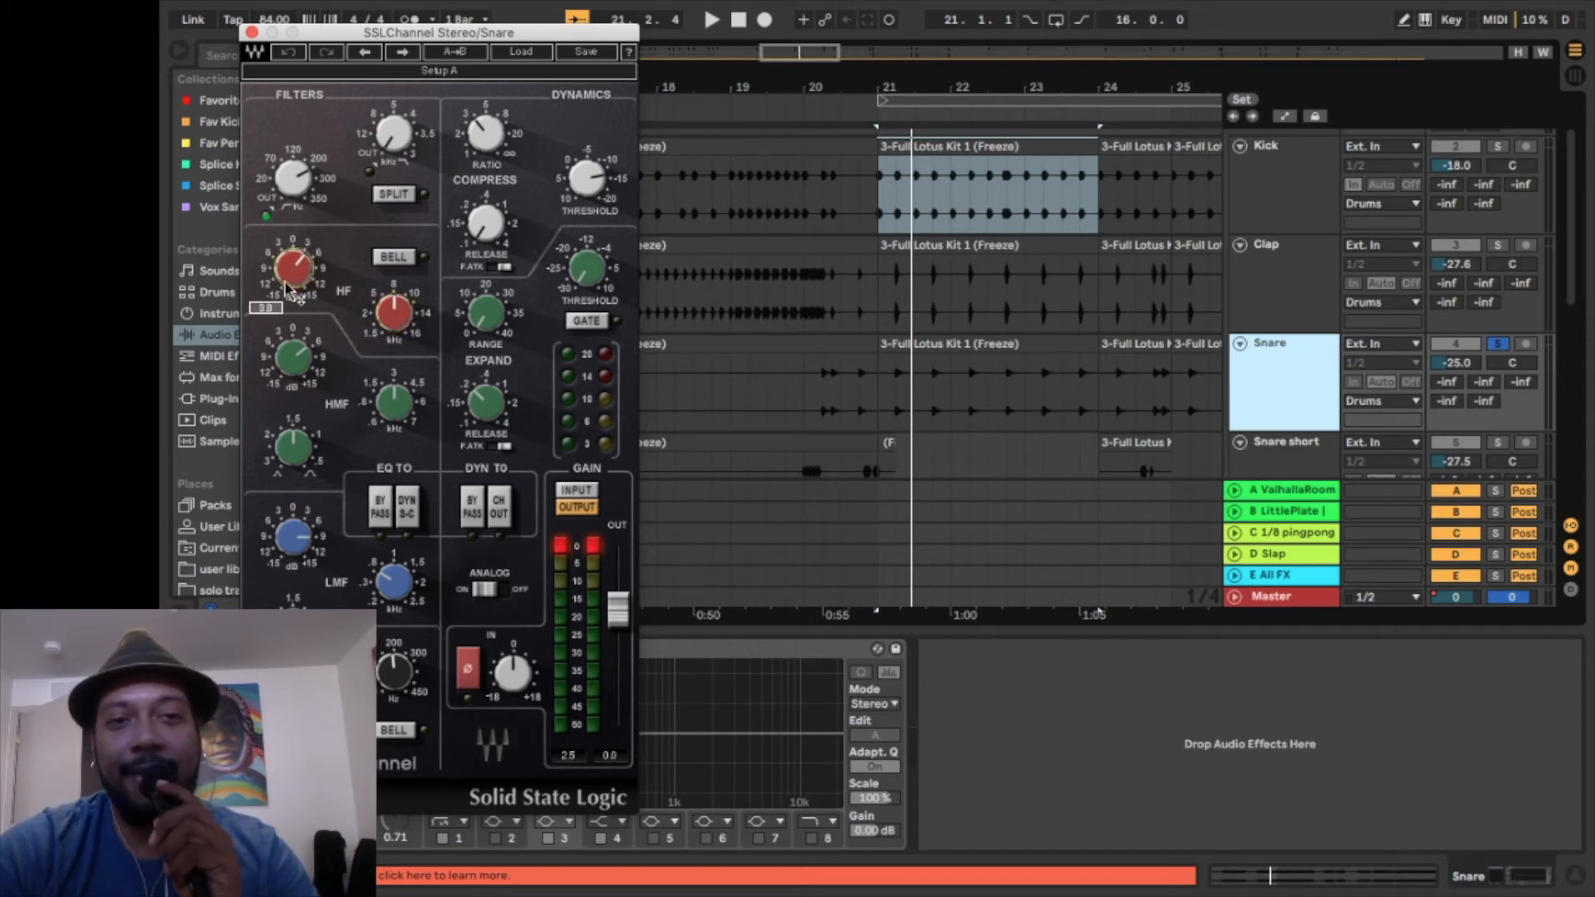
mouse_move(398, 402)
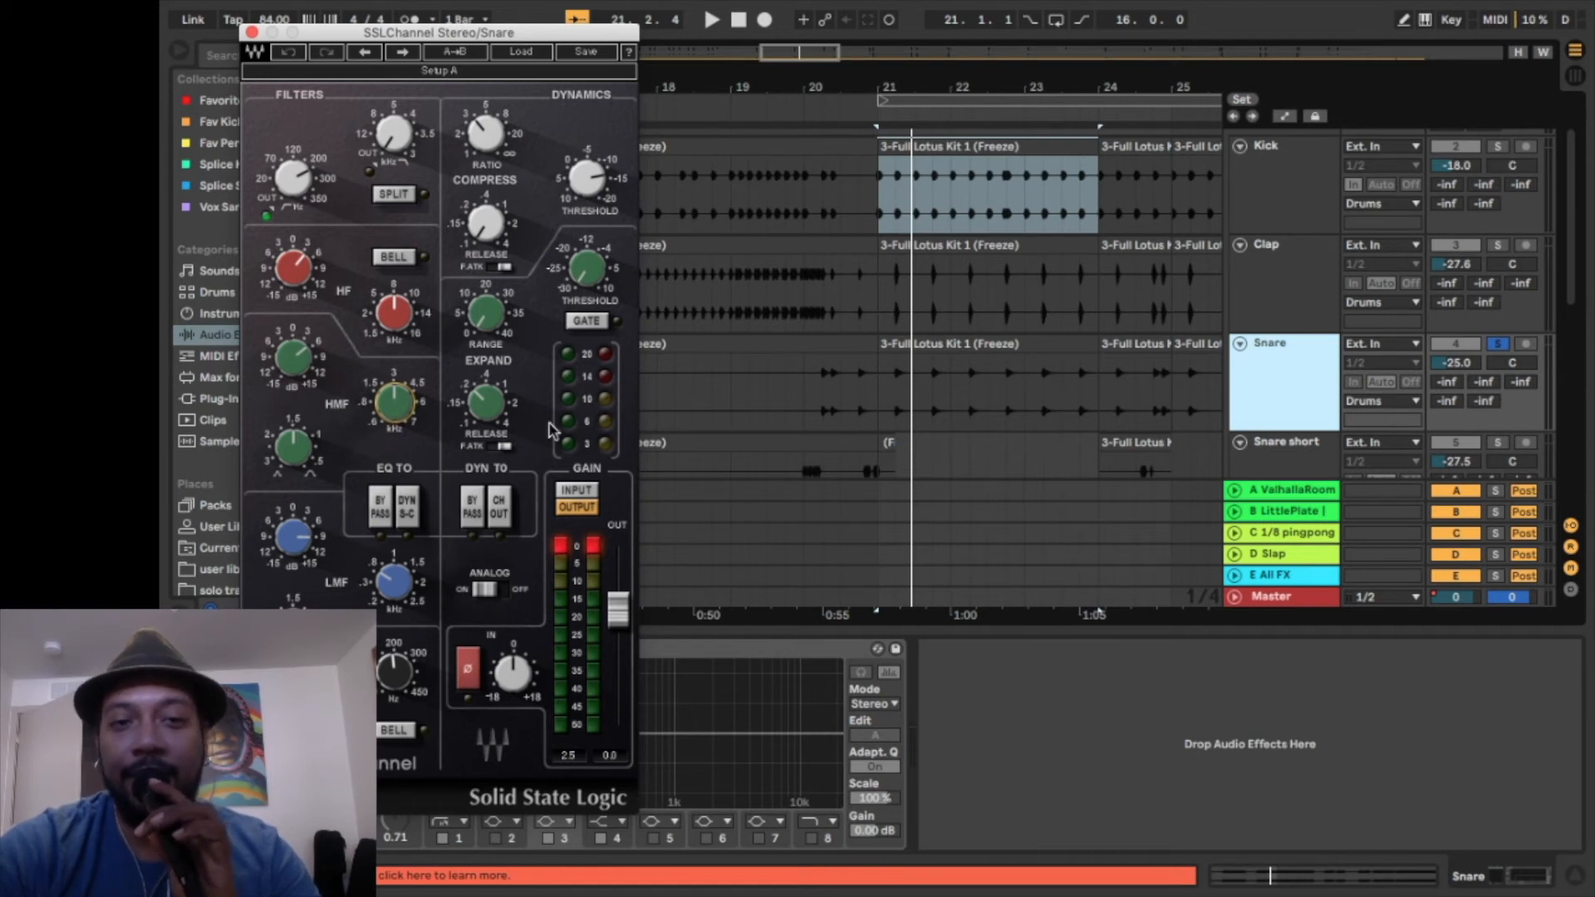
Audition the snare with the SSLChannel interface open and close the interface.
drag(525, 36, 941, 172)
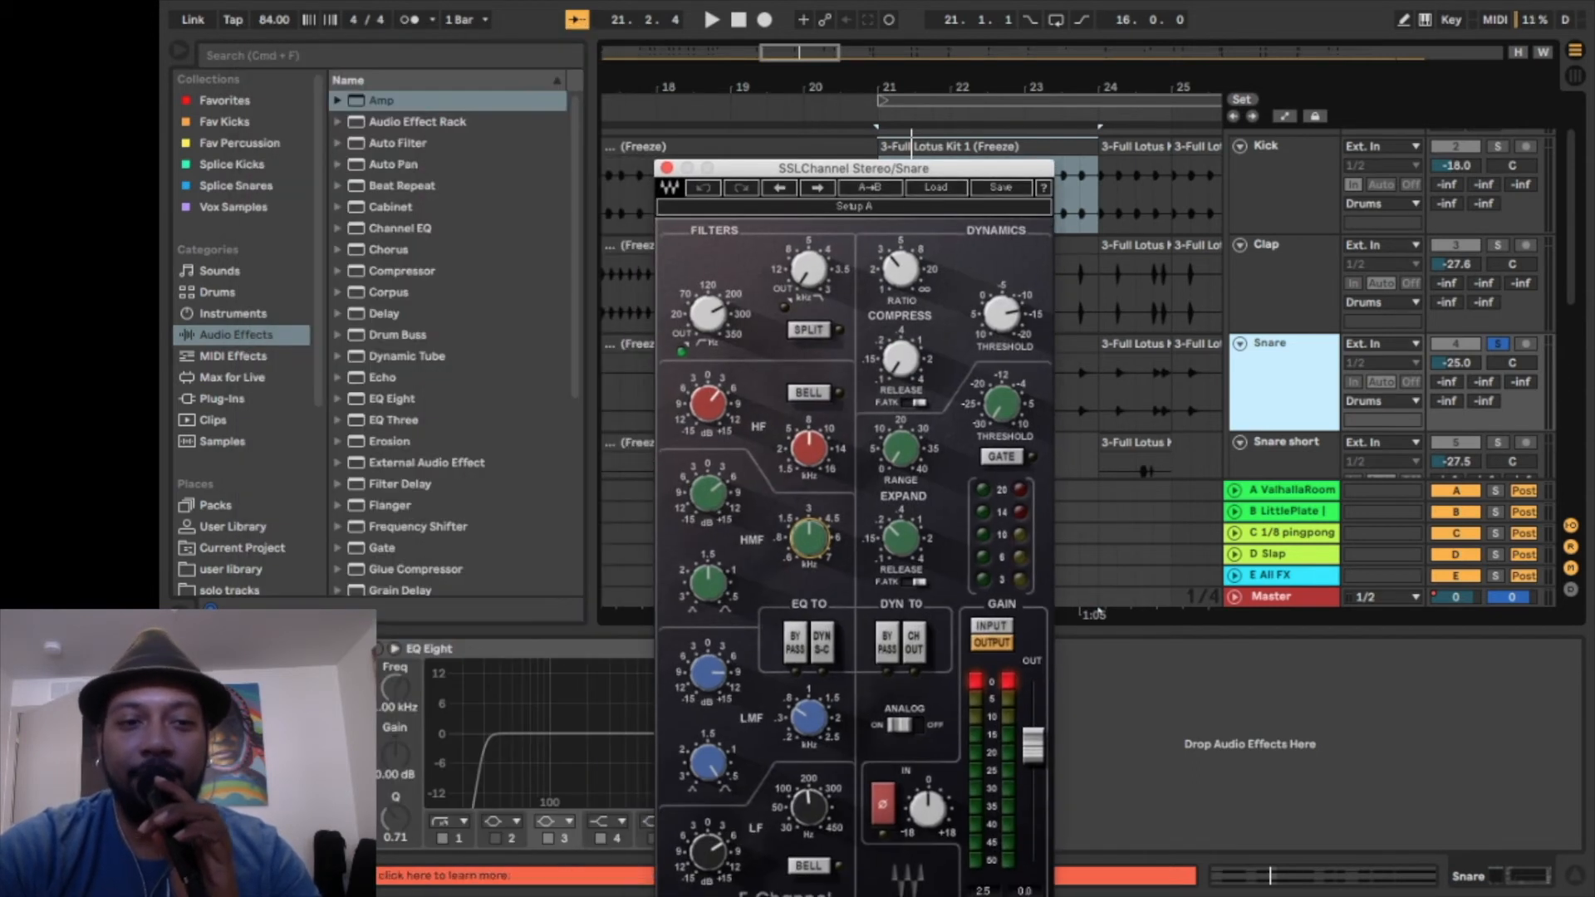
key(space)
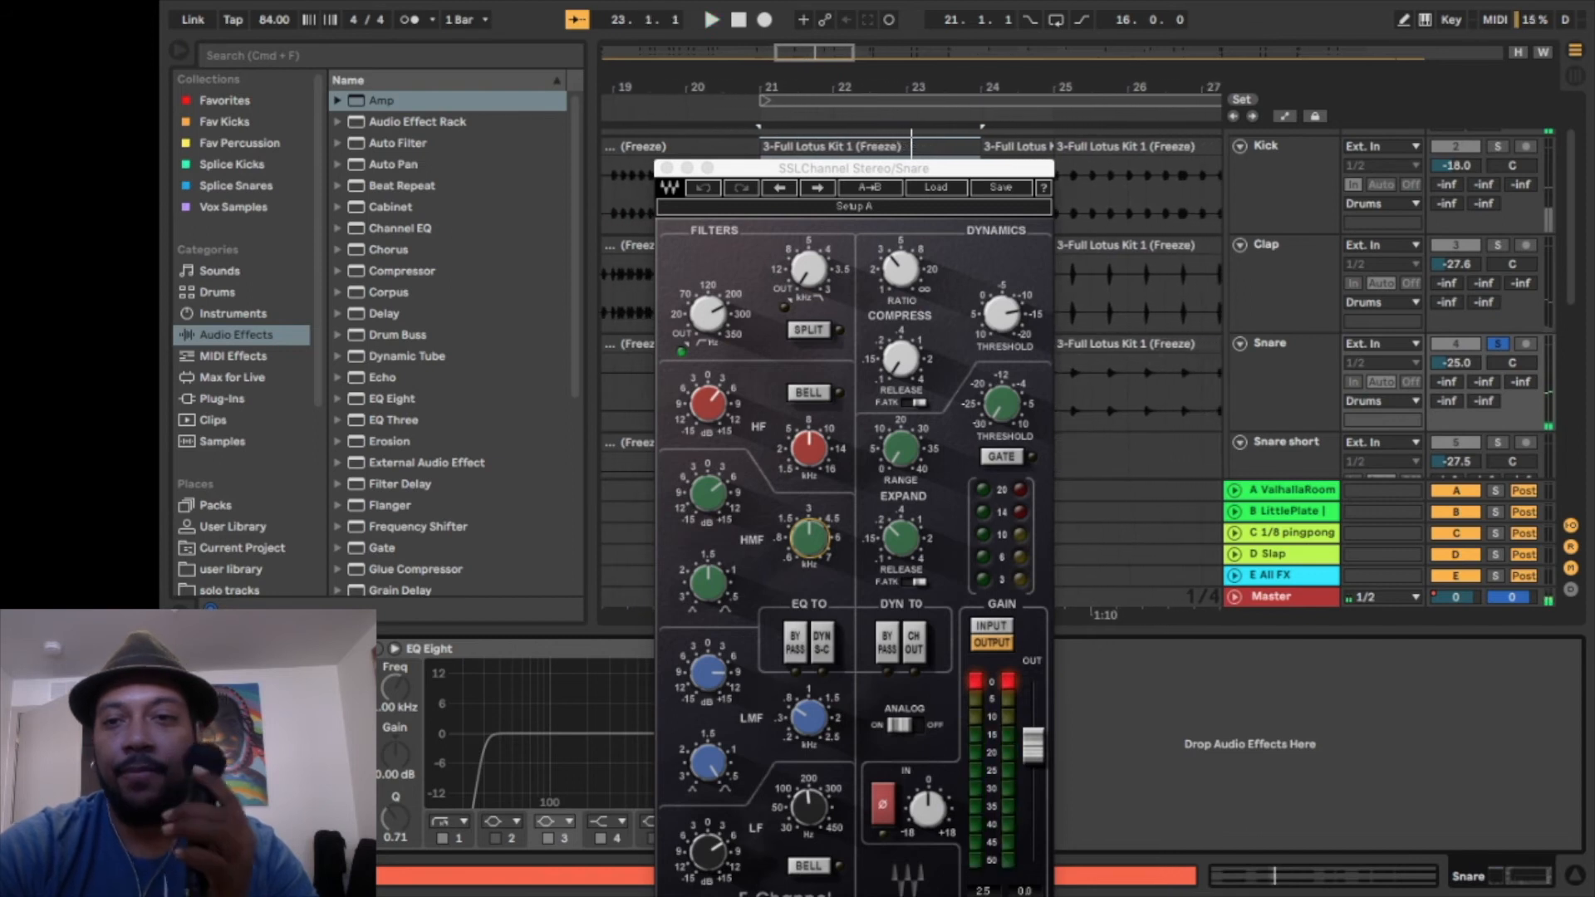
click(668, 170)
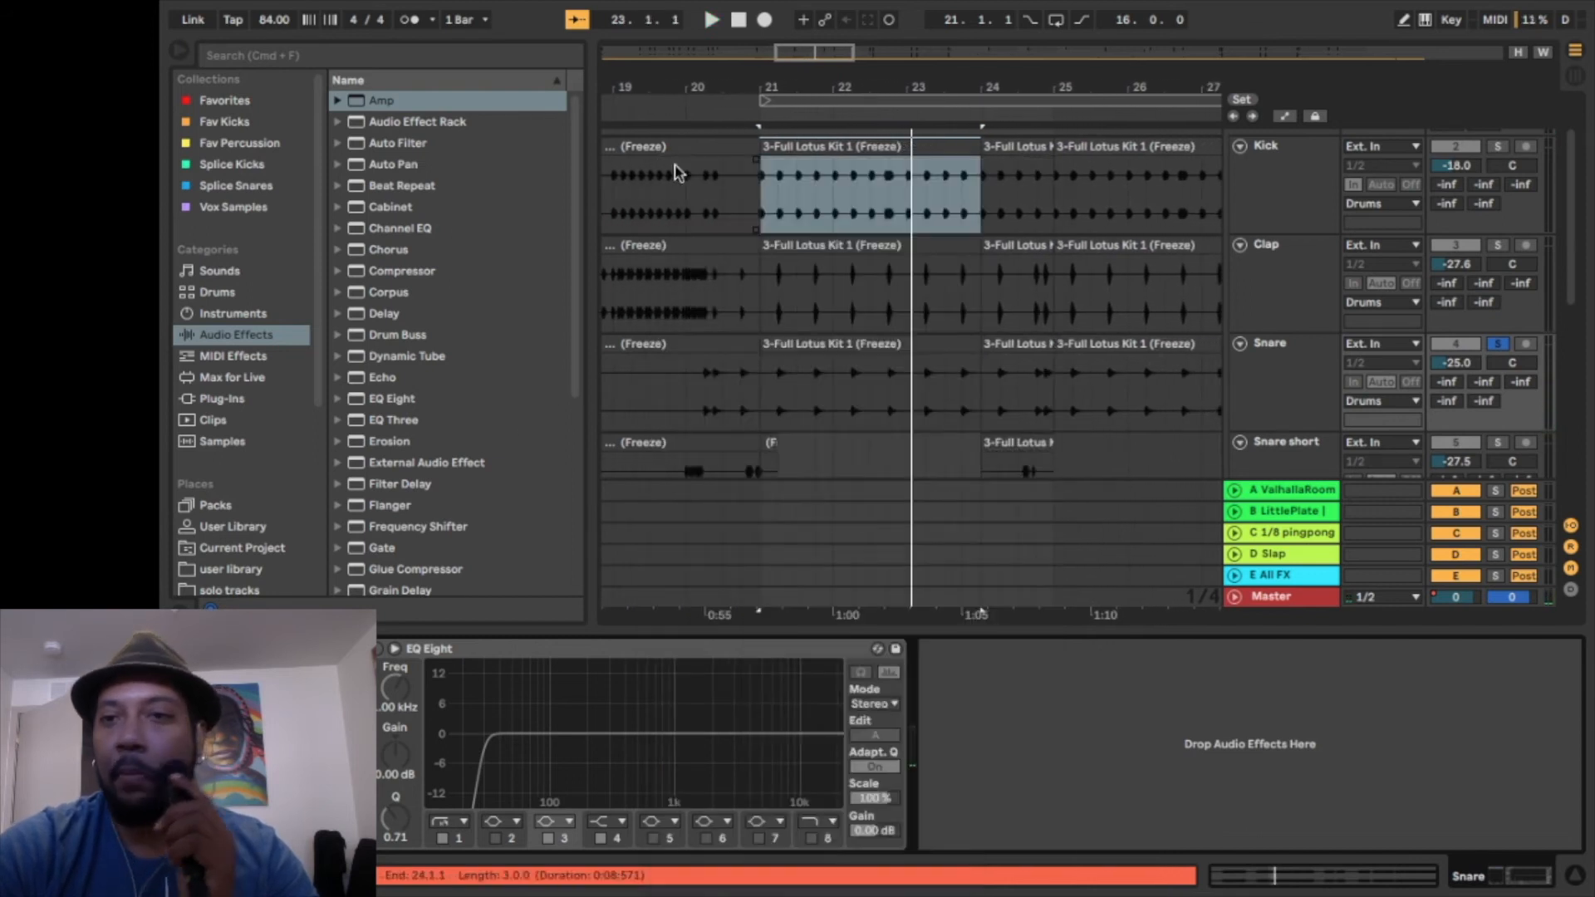
Solo the Clap track in place of the Snare and examine its TR5 EQ-73 settings.
click(1286, 319)
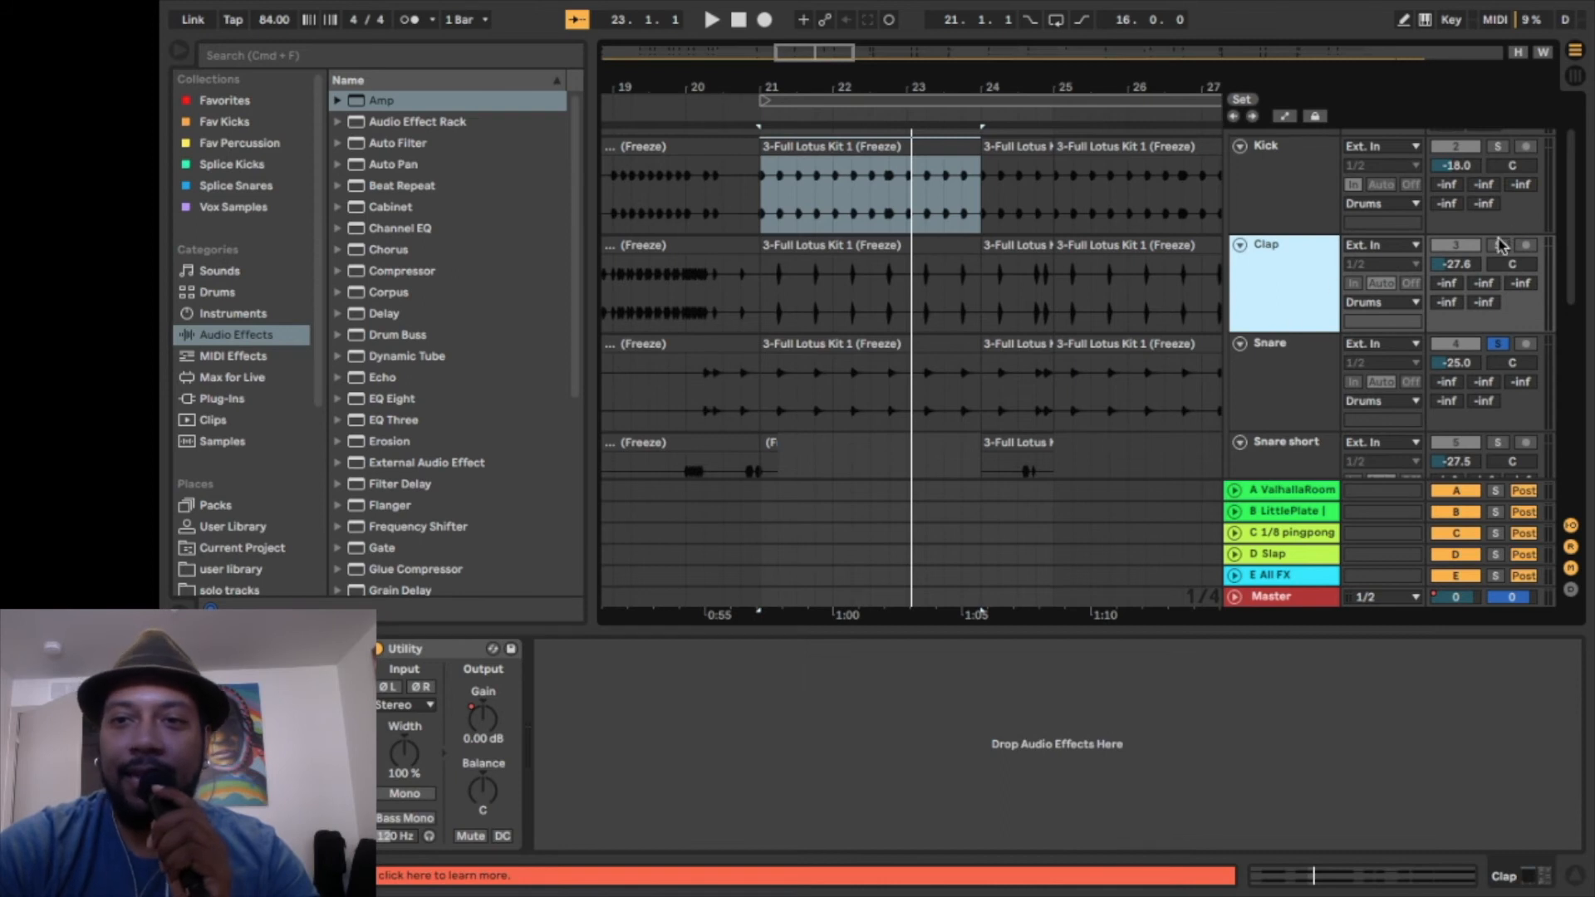
click(1497, 245)
click(1258, 292)
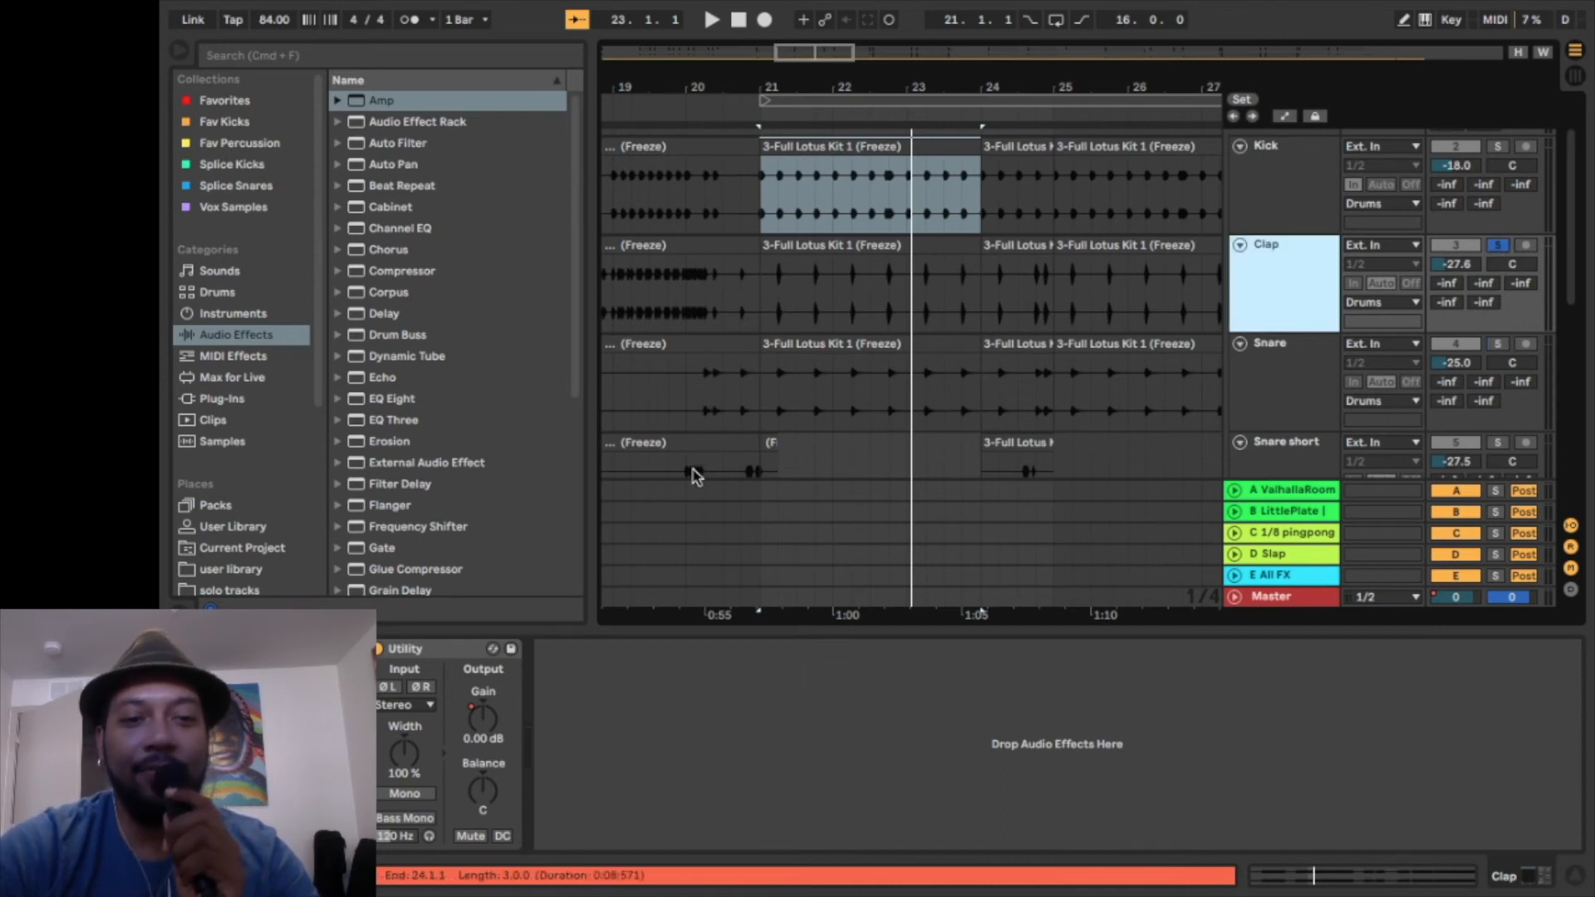
click(218, 649)
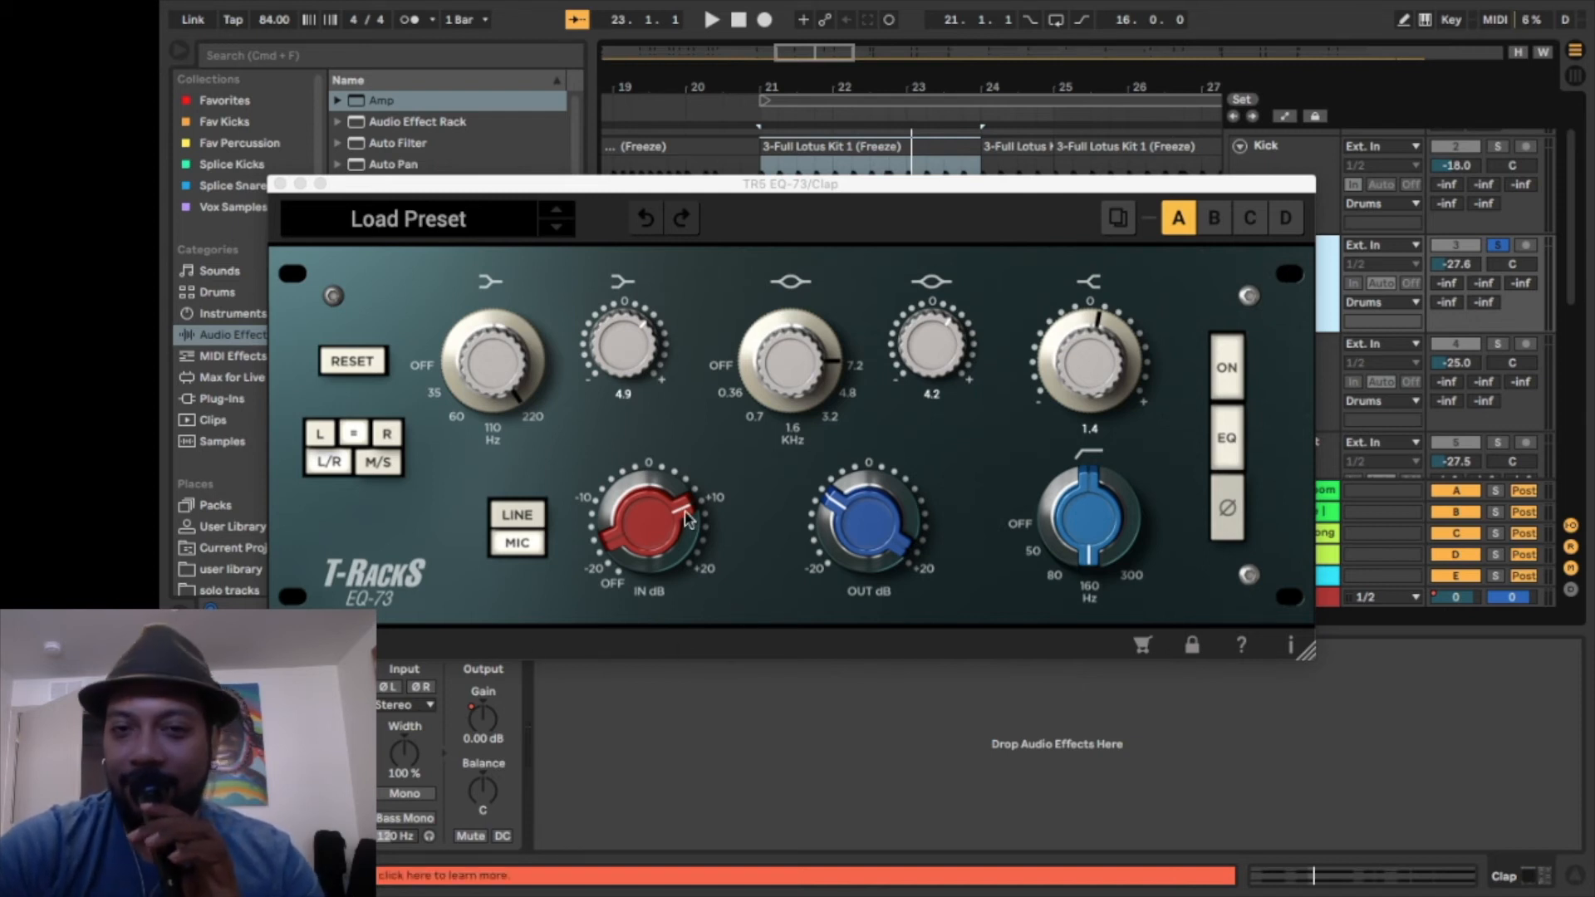
click(1077, 365)
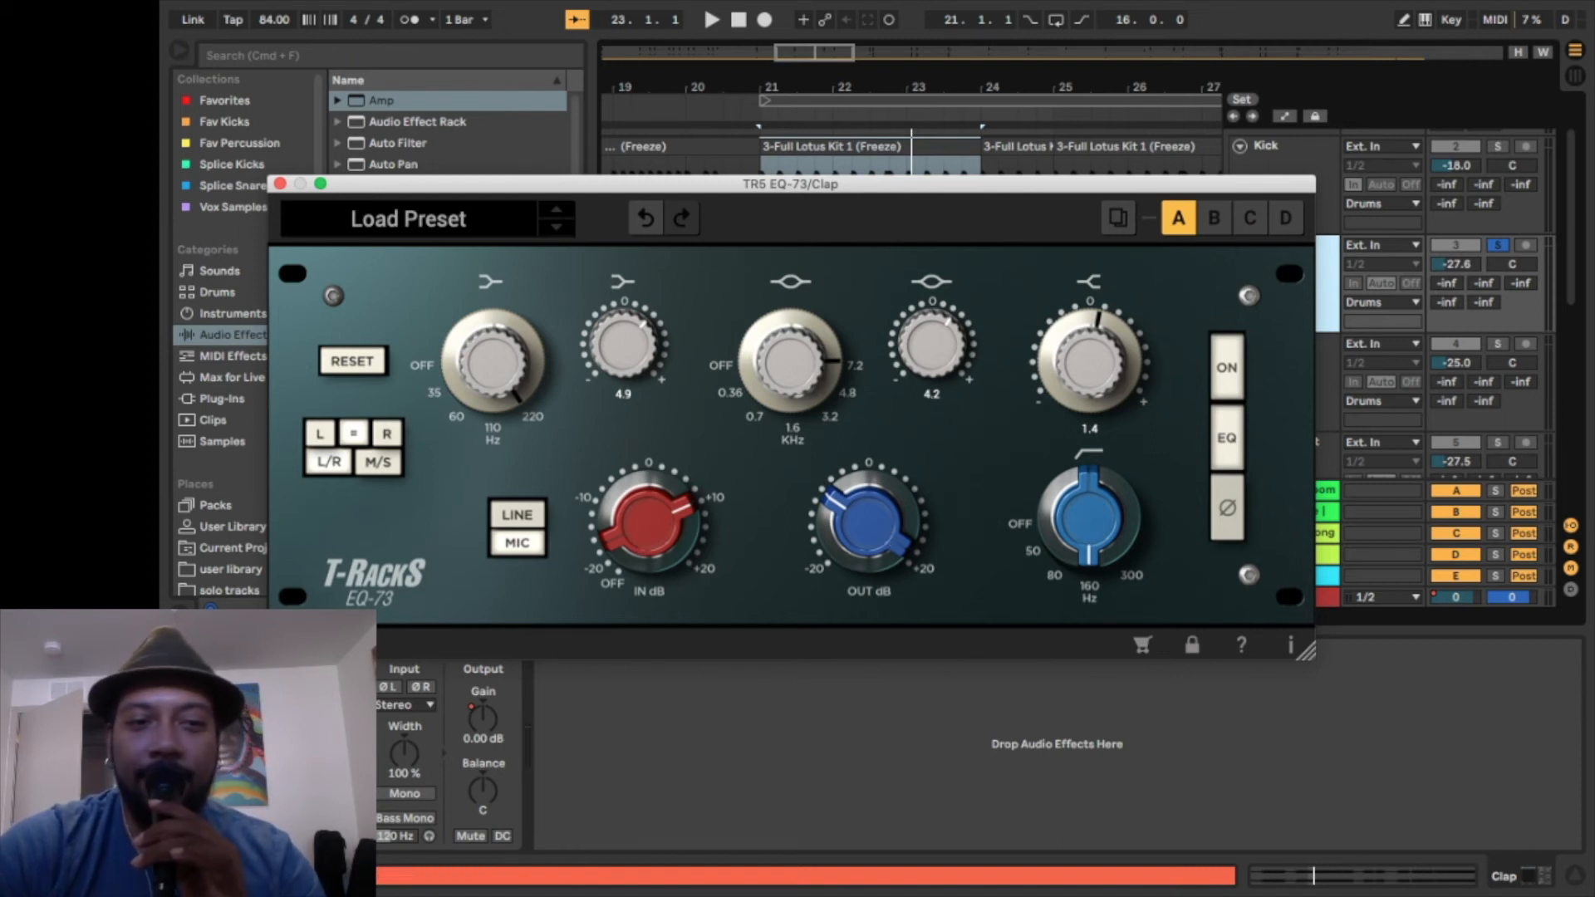
Audition the soloed clap through its TR5 EQ-73 and close the plug-in interface.
key(space)
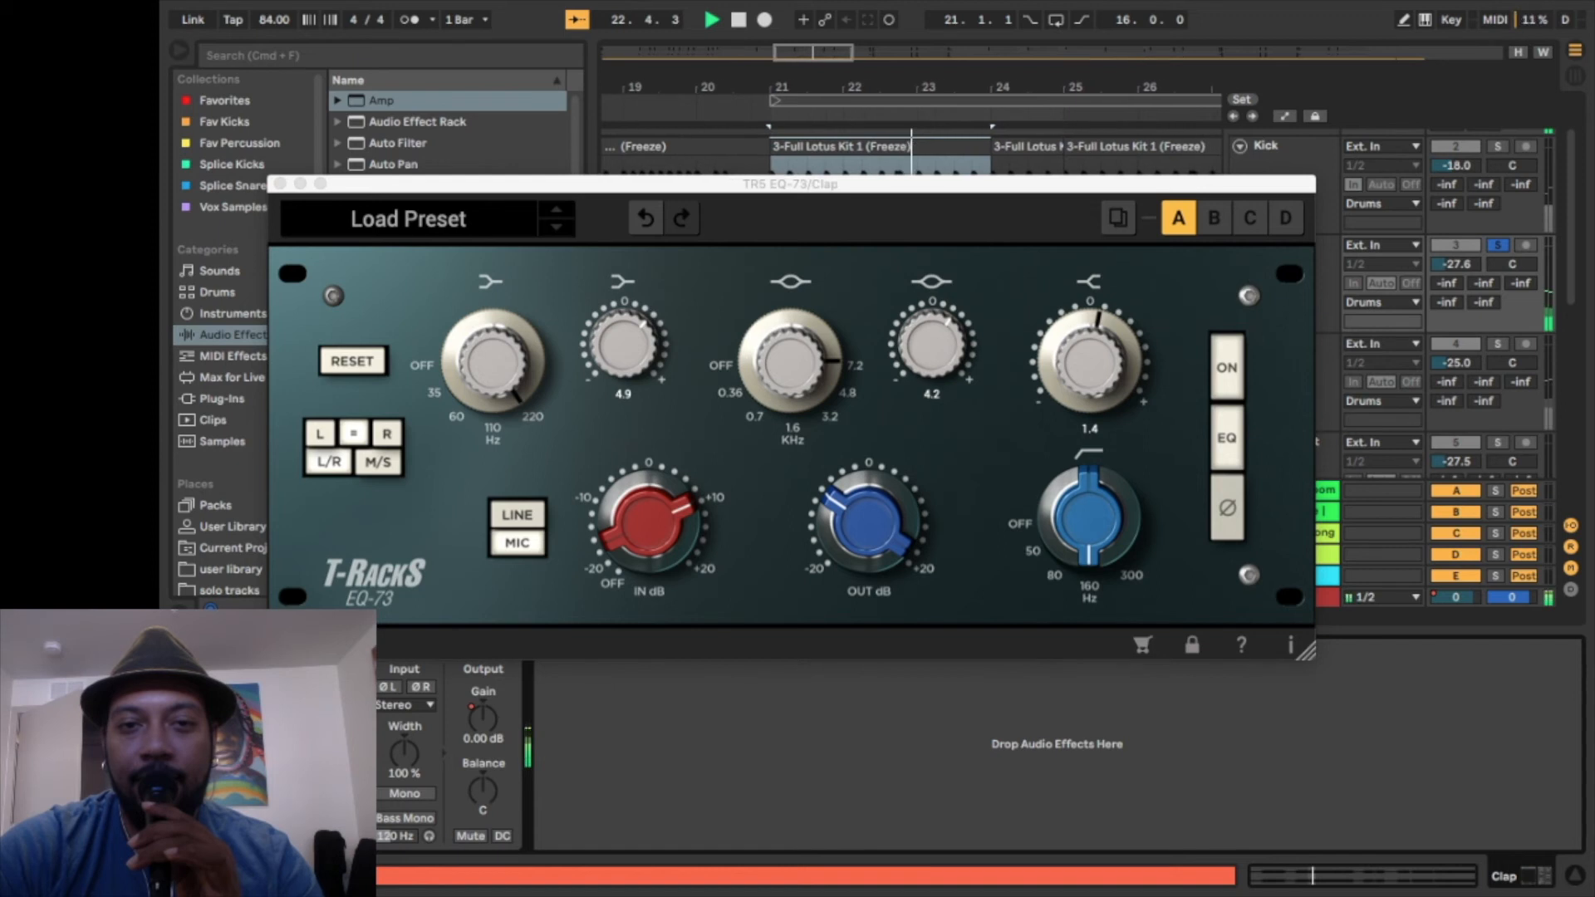
key(space)
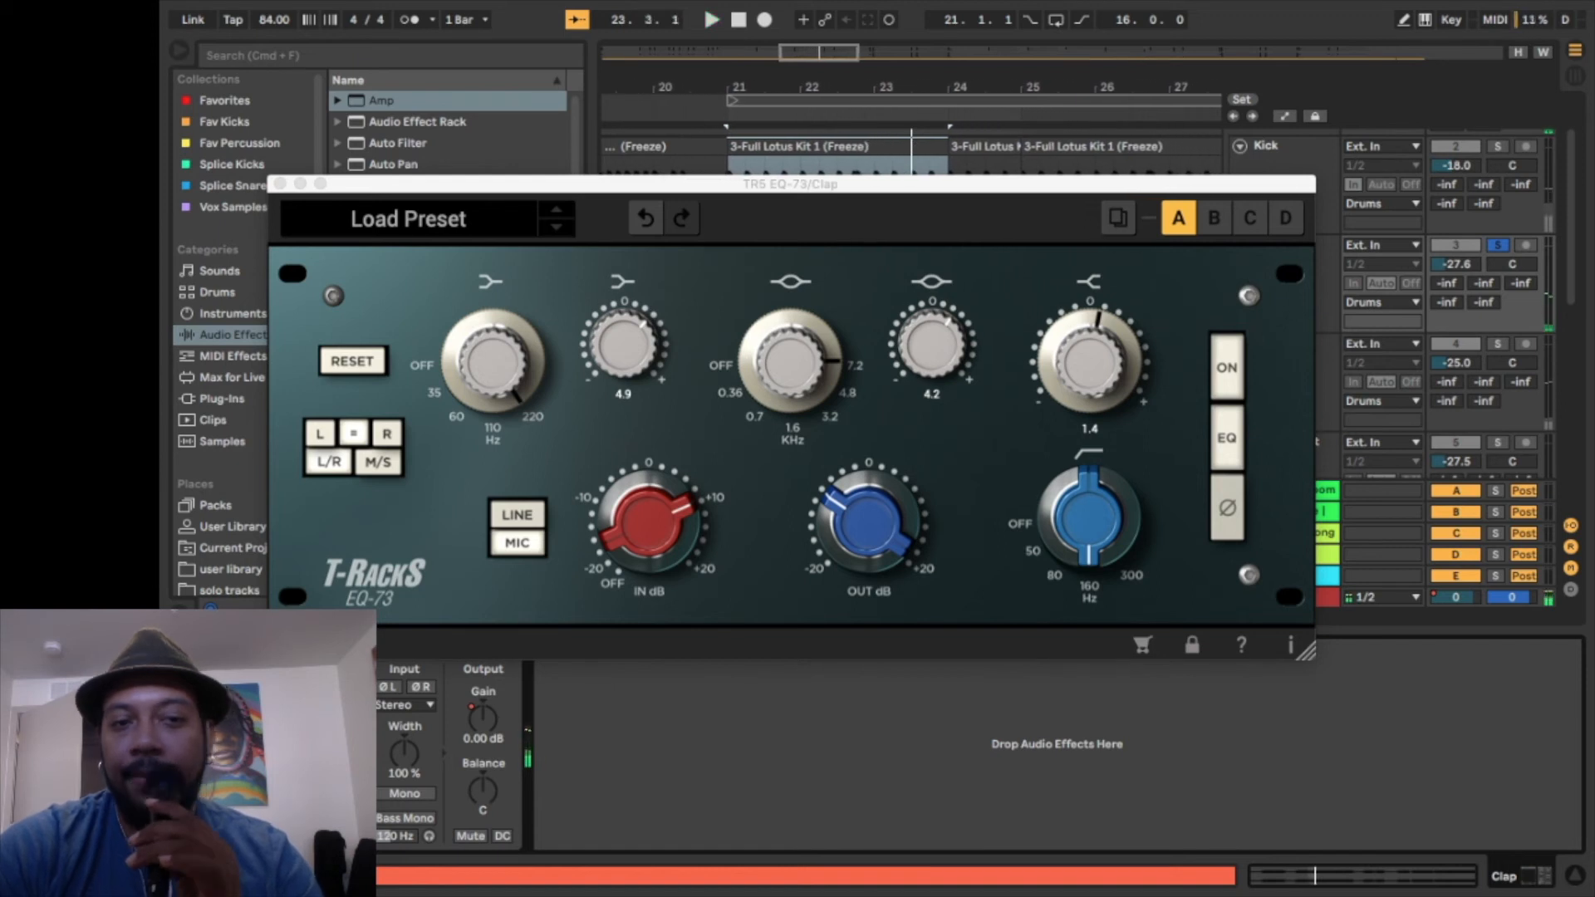
click(279, 184)
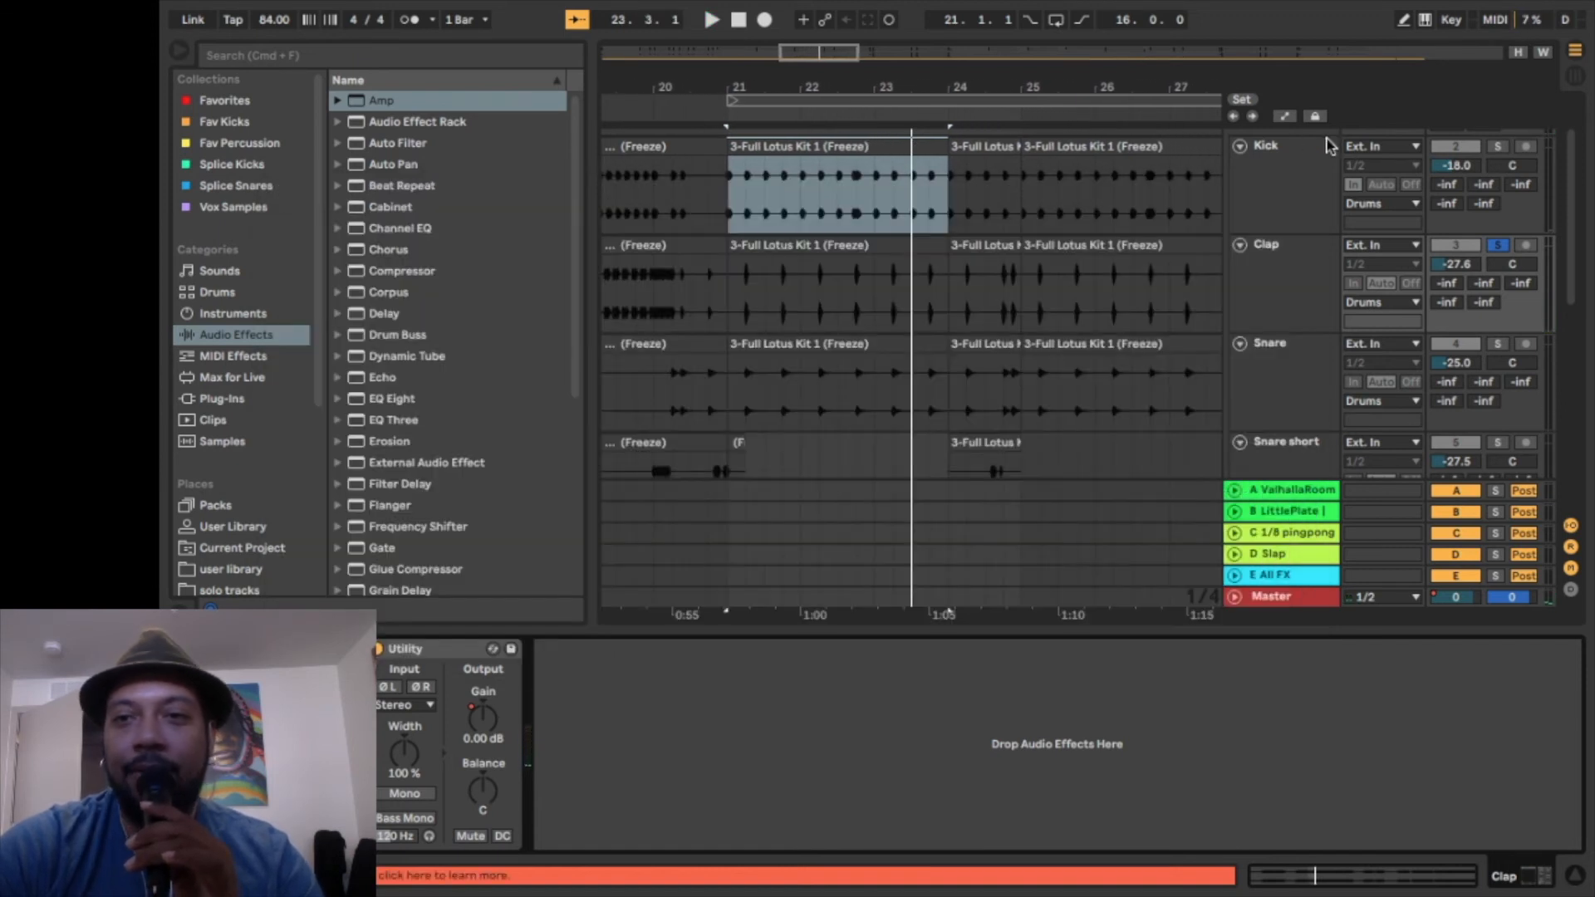
Audition the Clap and Snare soloed together, and the whole Drums group soloed in their place.
click(1499, 344)
key(space)
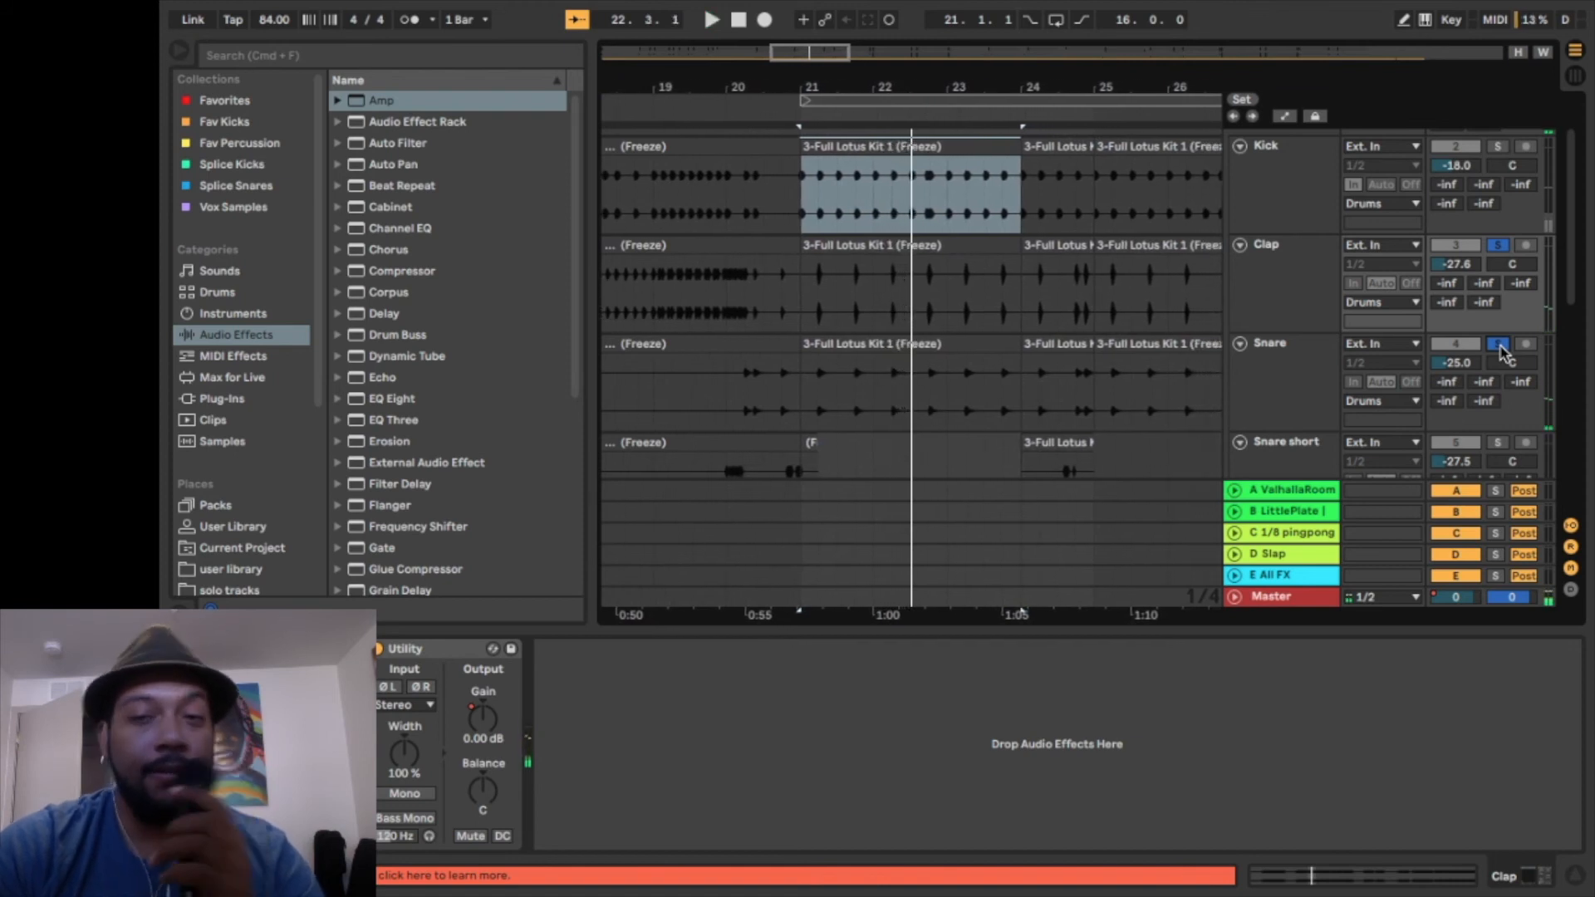
scroll(1502, 352, up, 2)
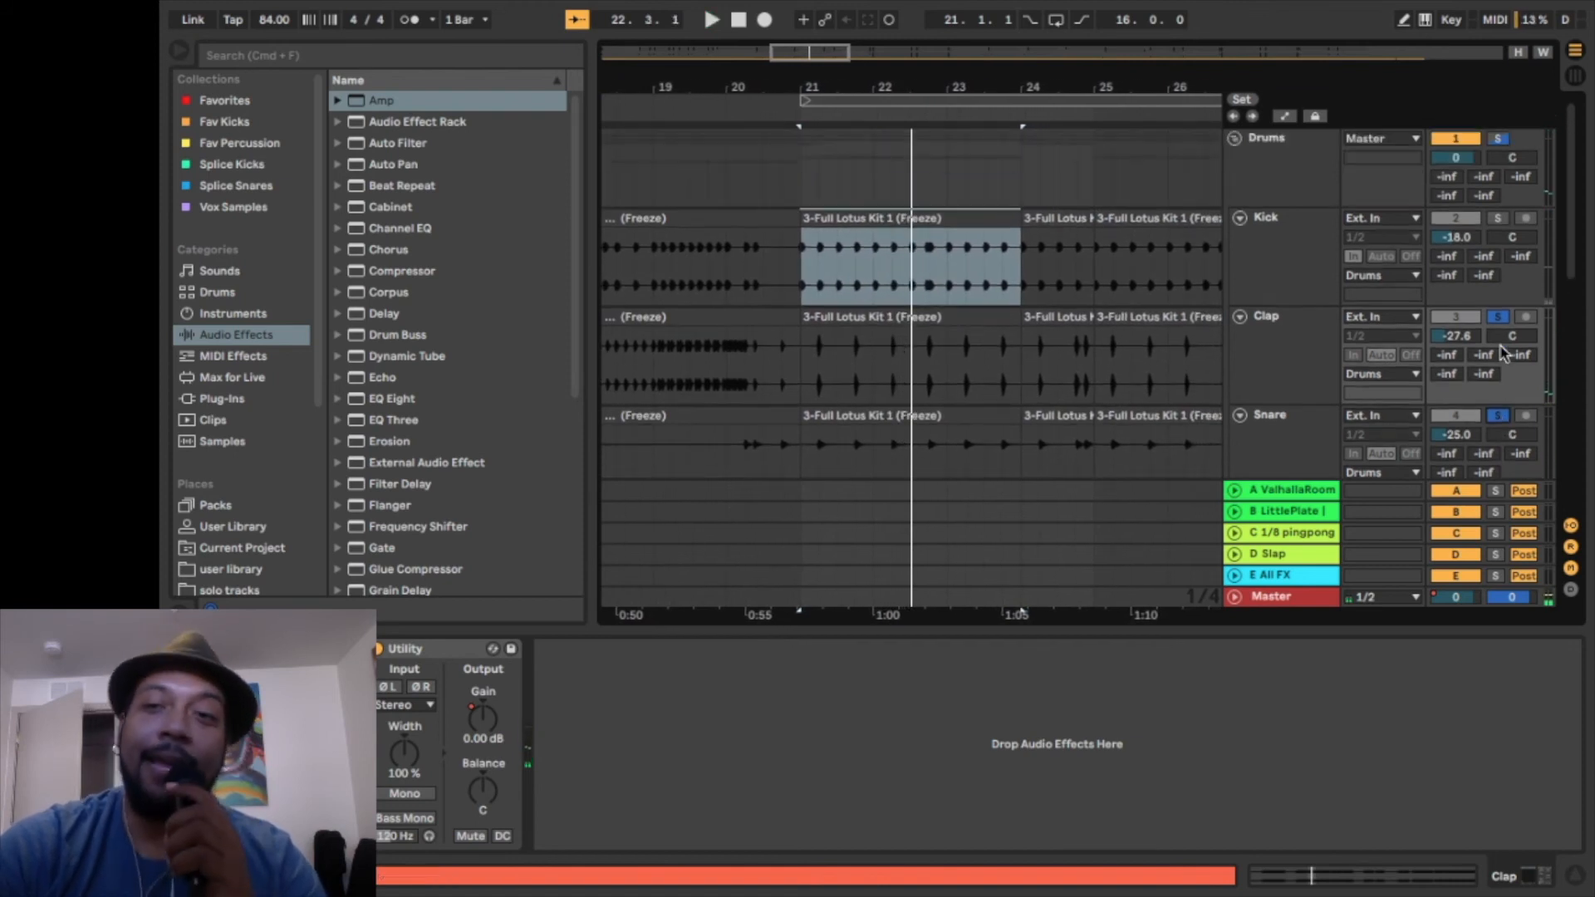
click(1498, 139)
scroll(1402, 292, down, 2)
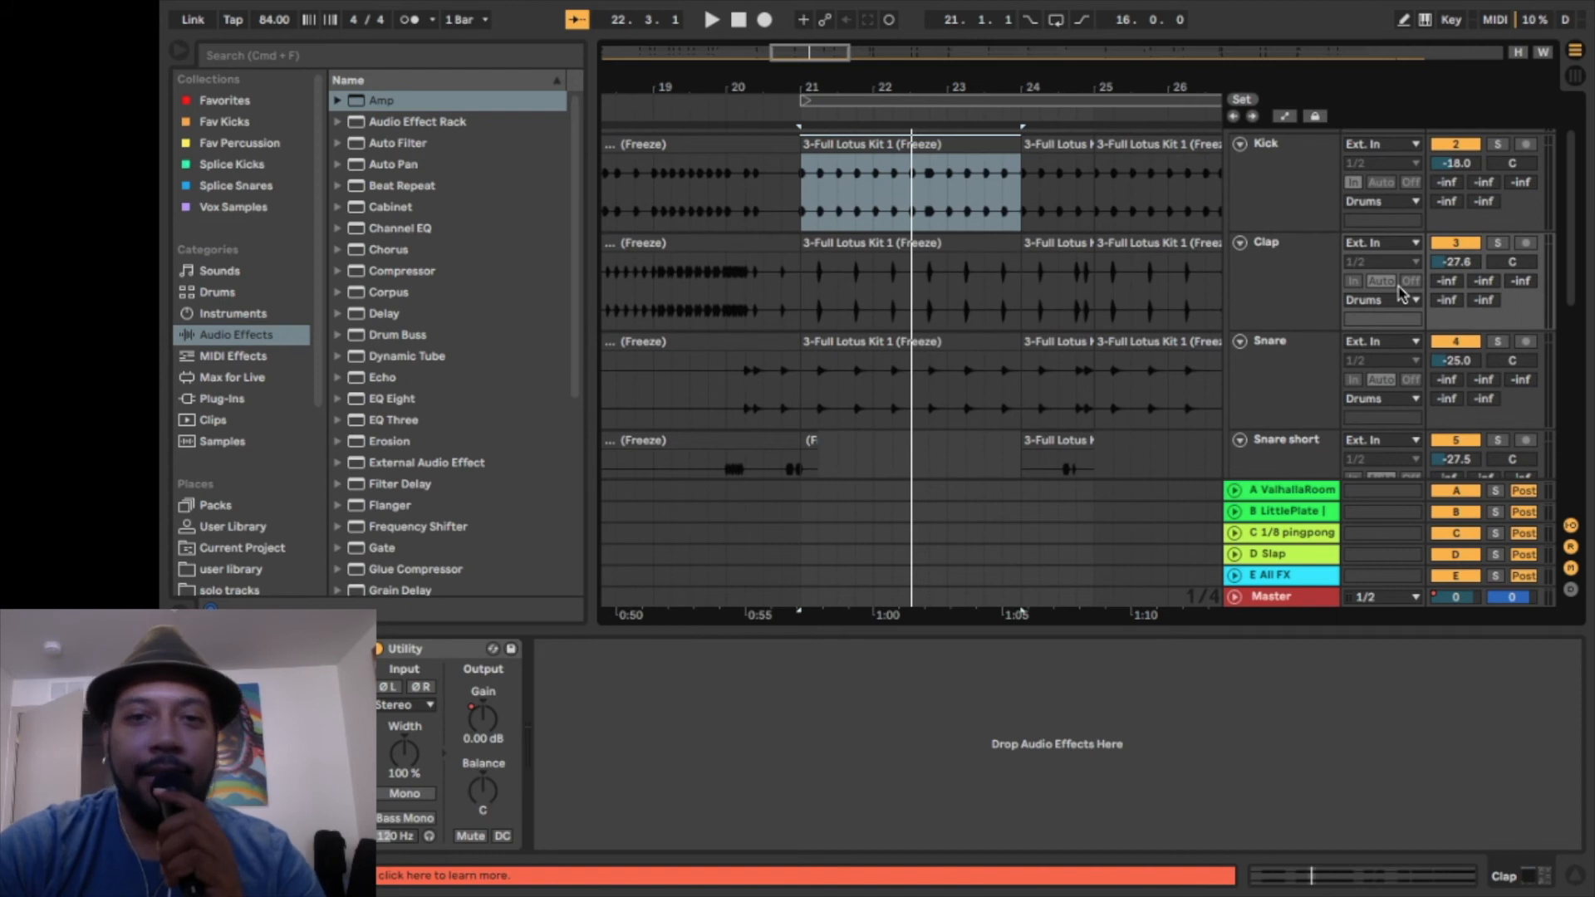
key(space)
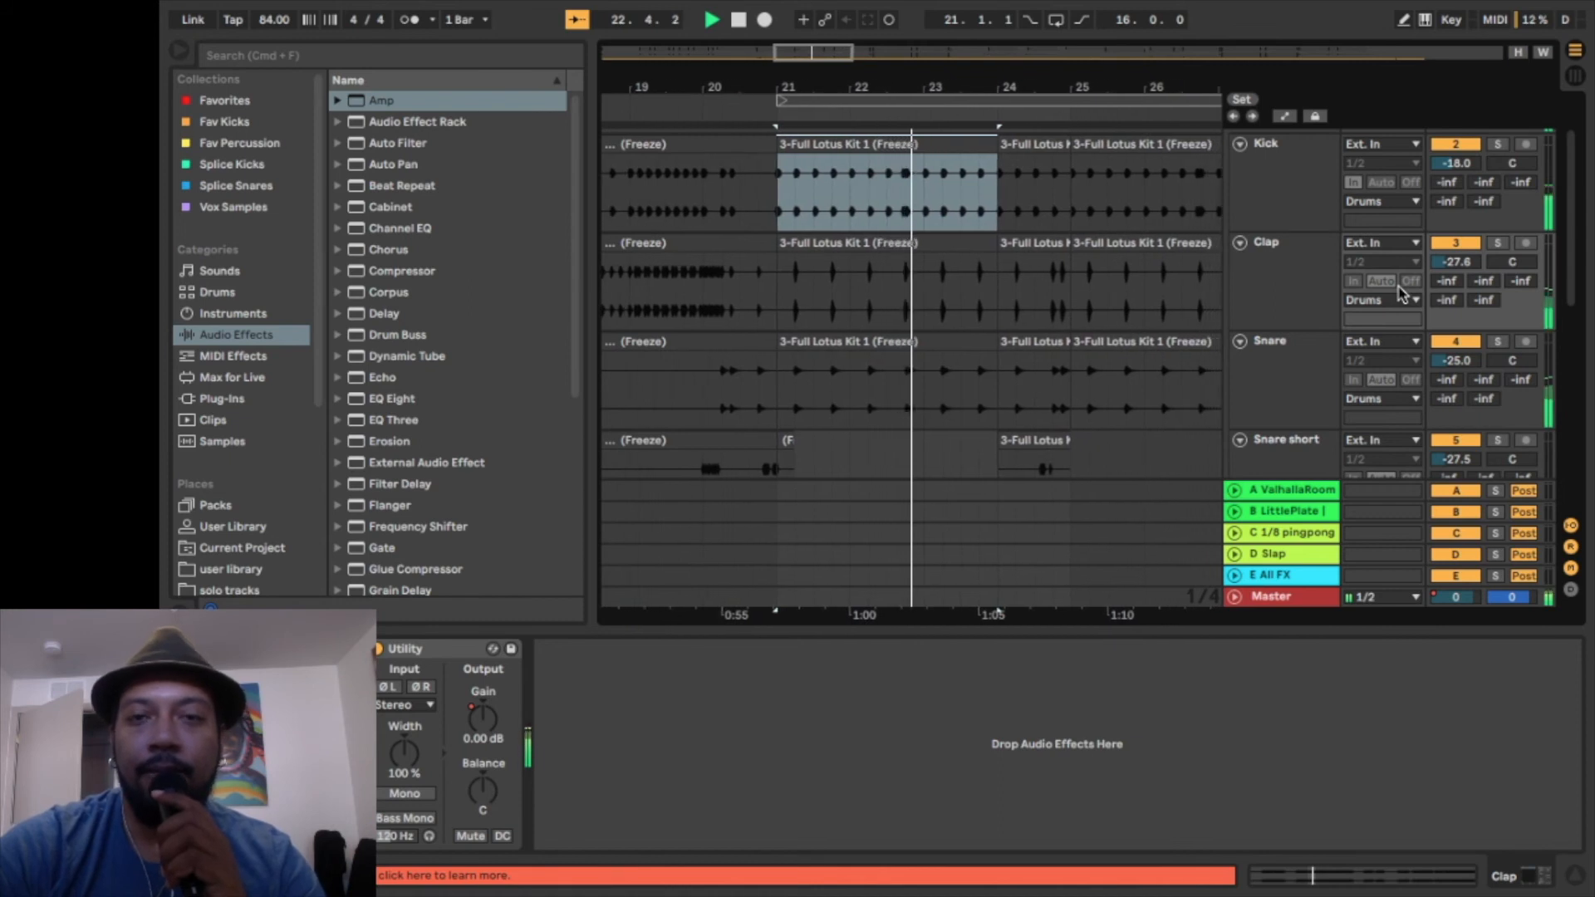
key(space)
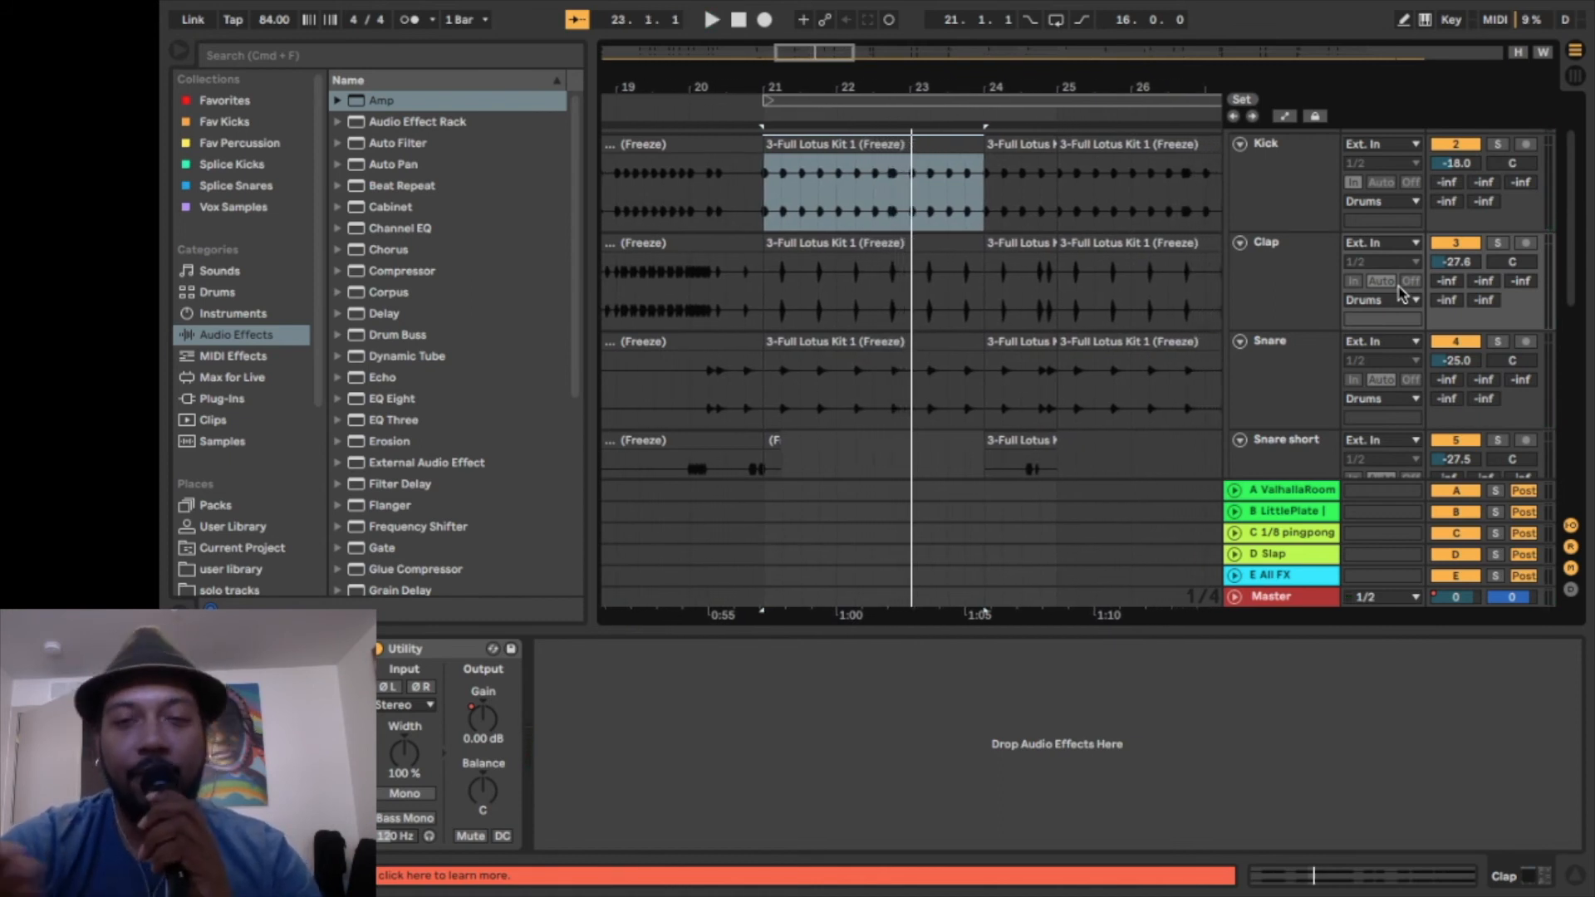
Examine how the Kick, Clap and Snare hits line up in time between bars 21 and 23 of the arrangement.
scroll(890, 248, up, 2)
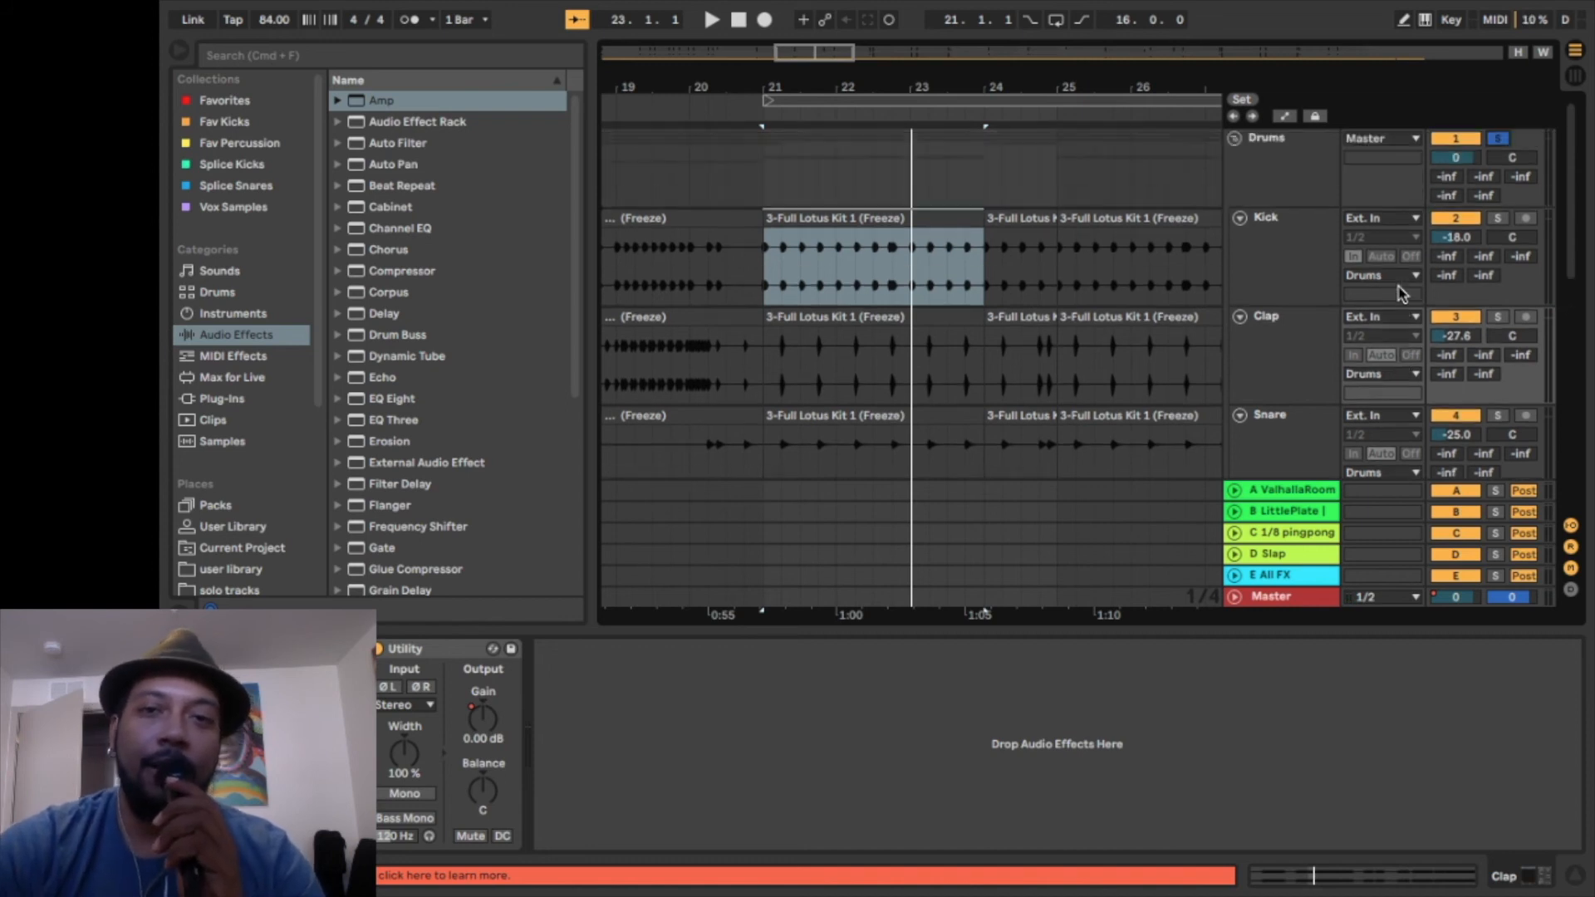
drag(776, 79, 777, 204)
scroll(774, 296, down, 3)
scroll(774, 296, left, 1)
scroll(774, 294, up, 2)
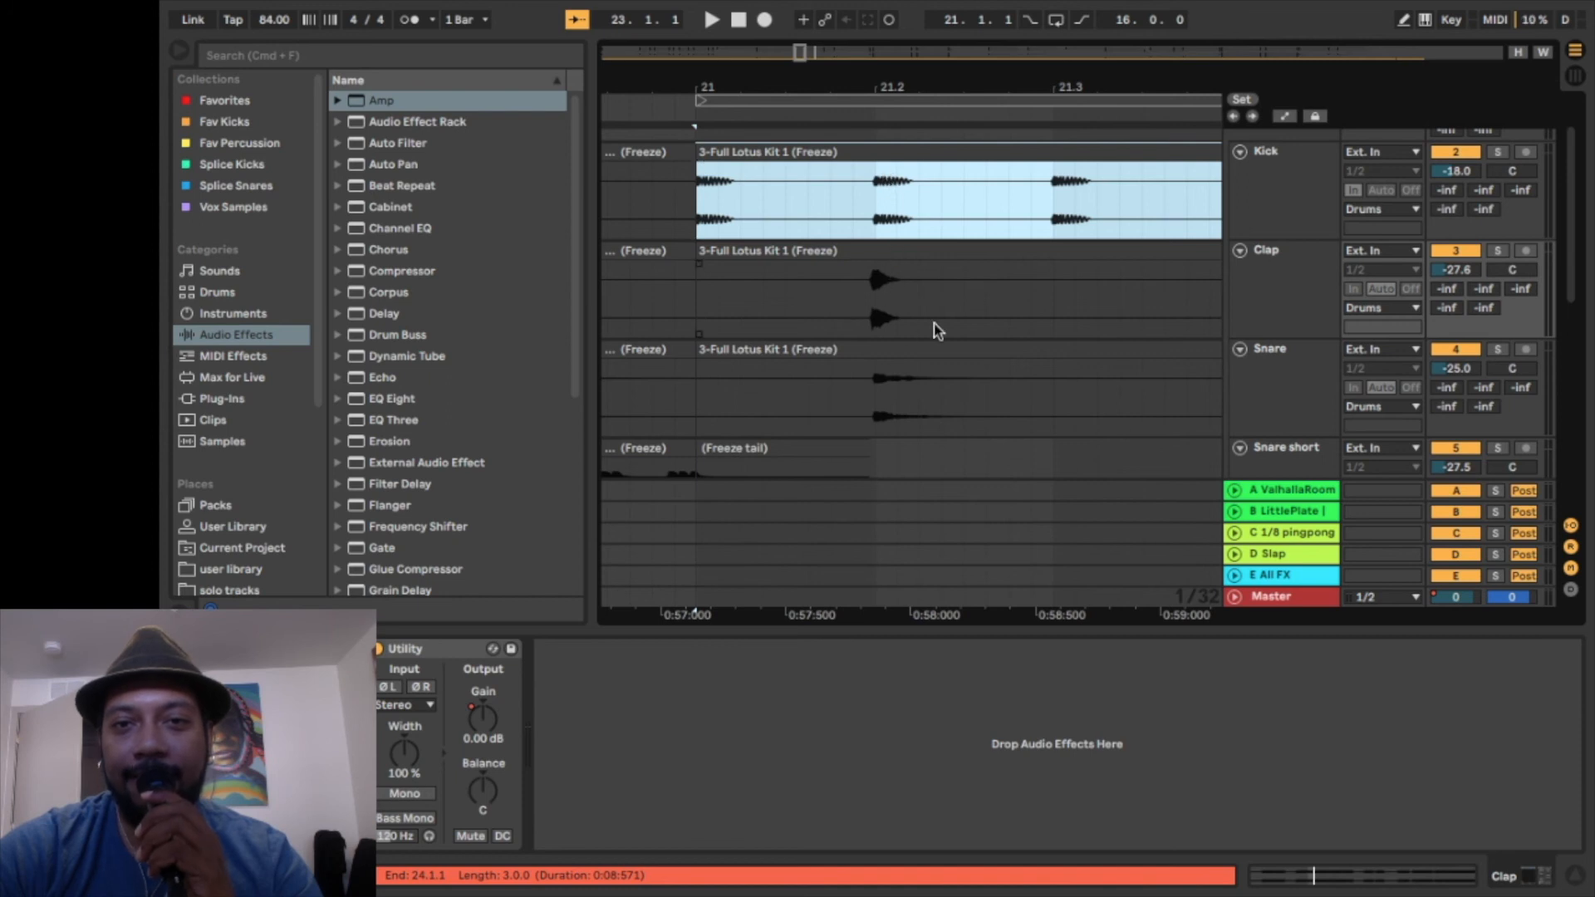
scroll(974, 299, right, 3)
scroll(976, 301, right, 8)
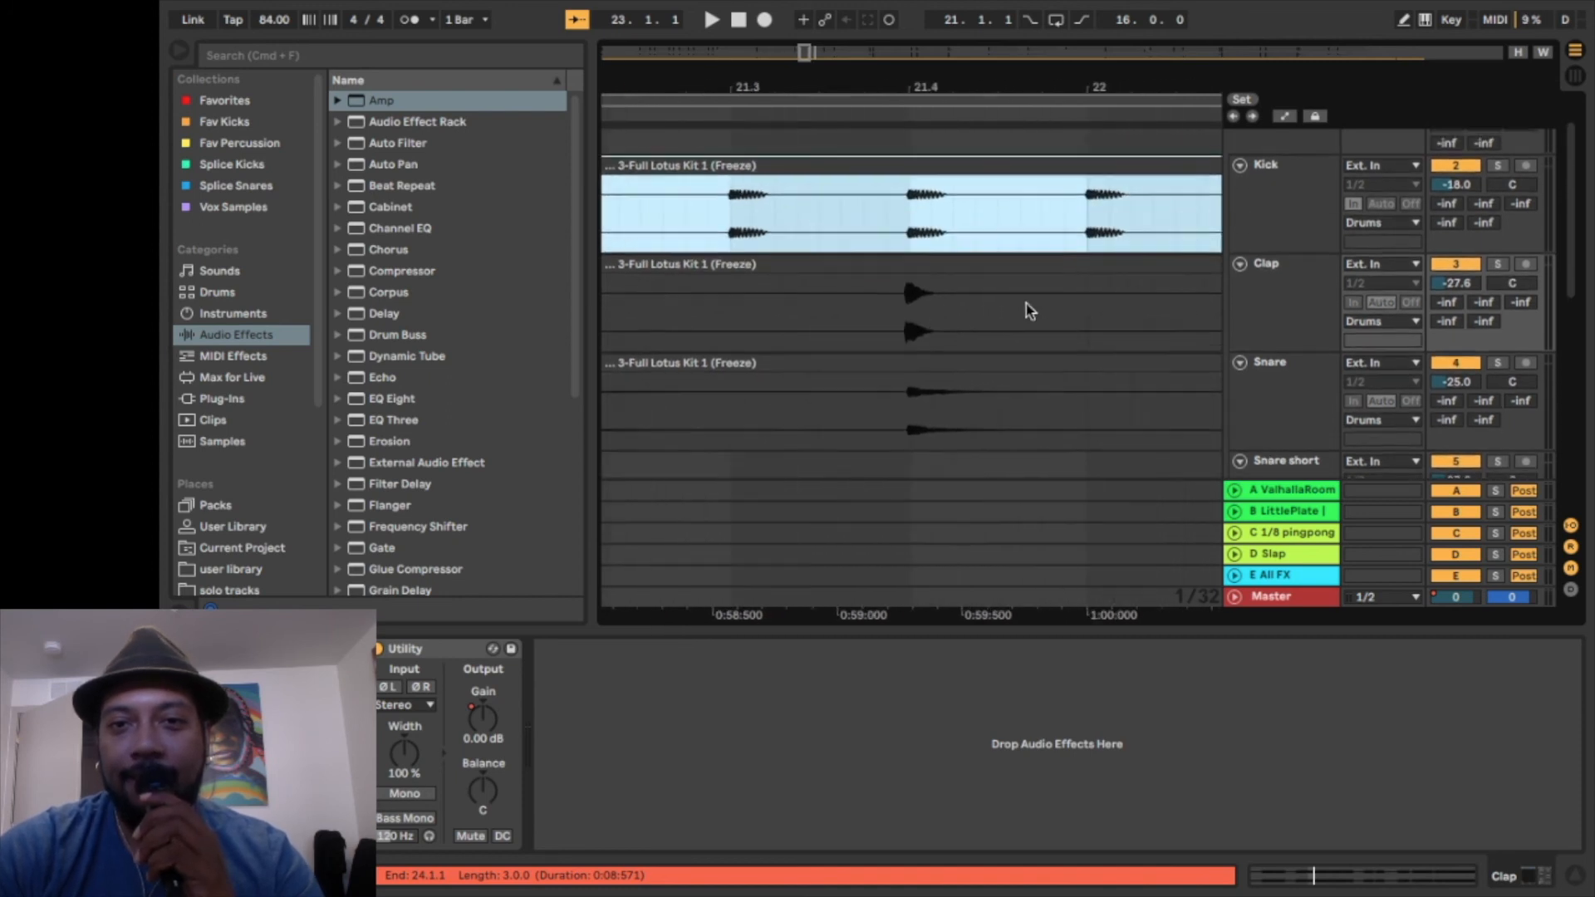
scroll(855, 336, right, 10)
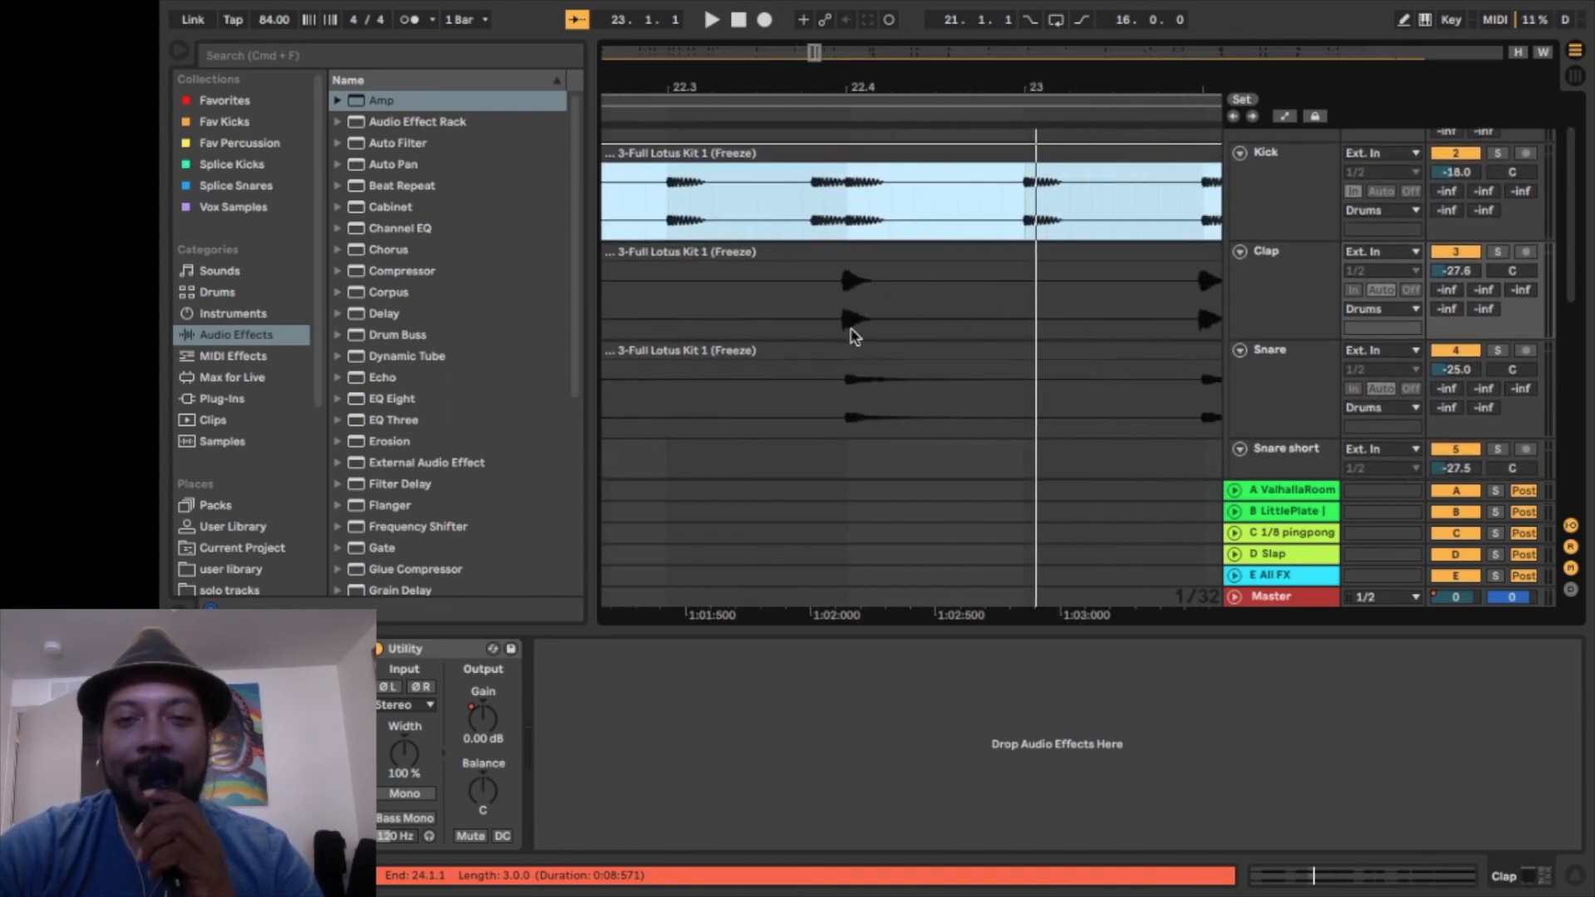
scroll(855, 335, right, 2)
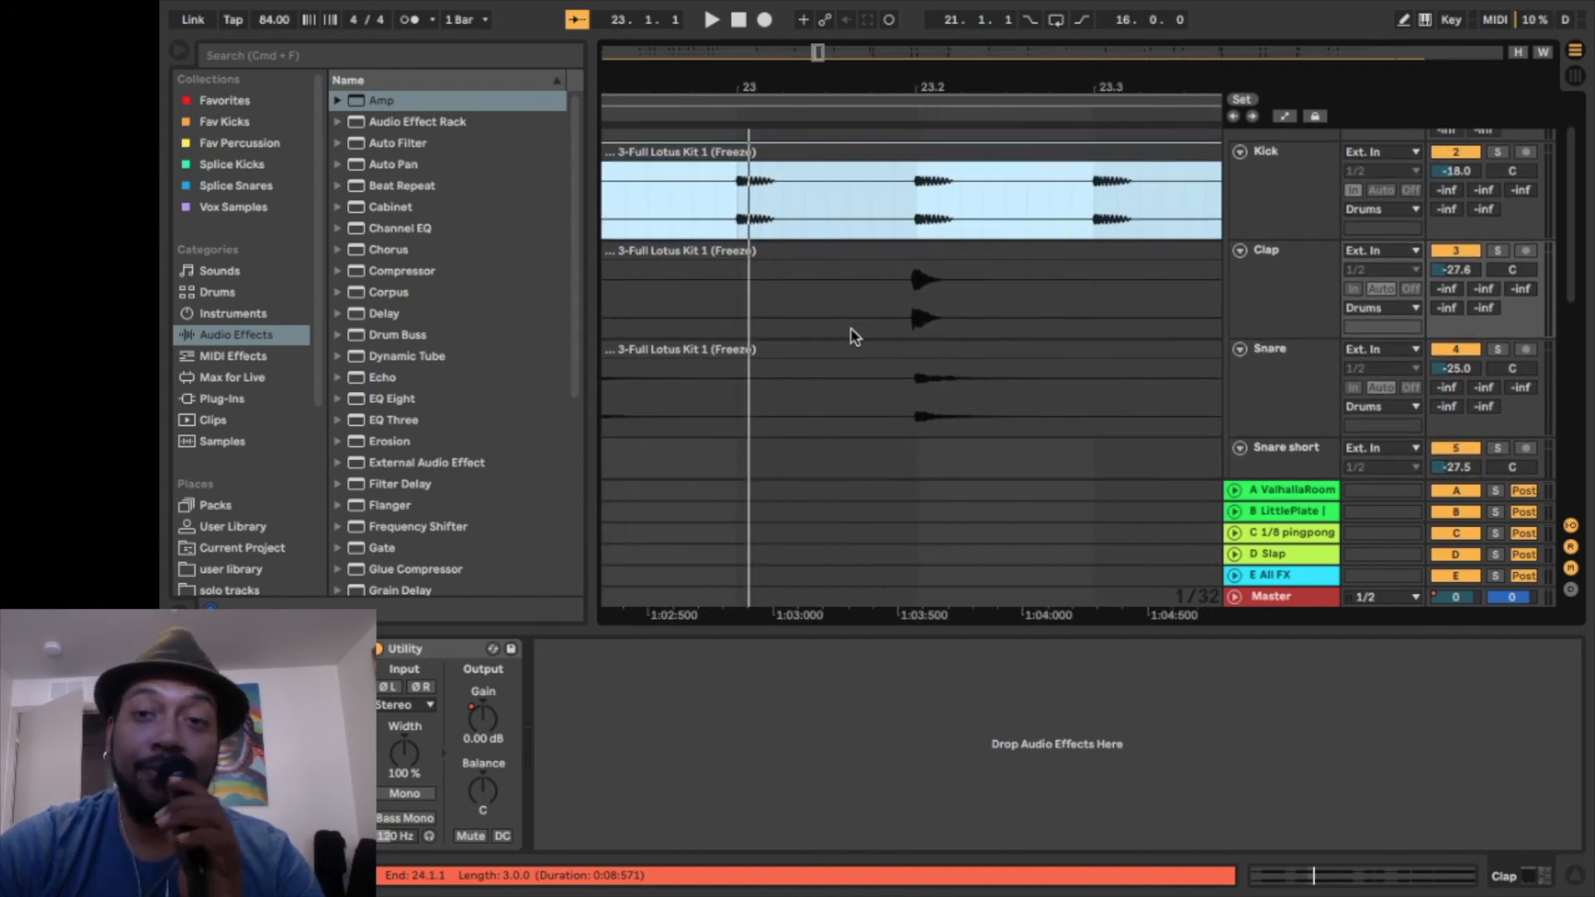
scroll(855, 336, left, 15)
scroll(855, 336, up, 3)
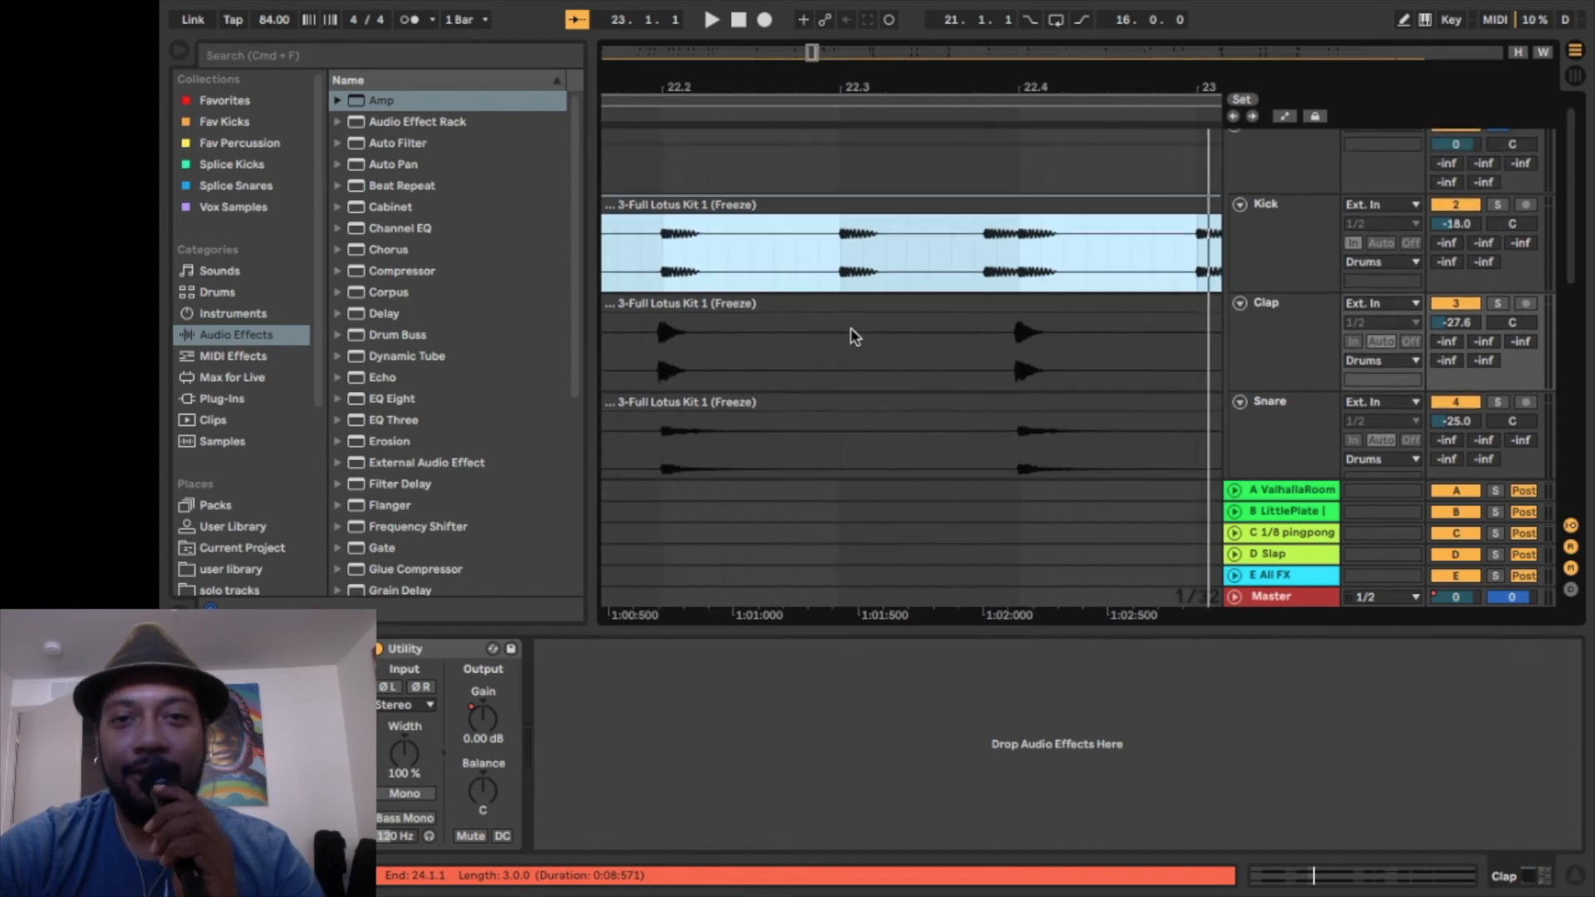
scroll(855, 336, left, 3)
scroll(855, 336, up, 1)
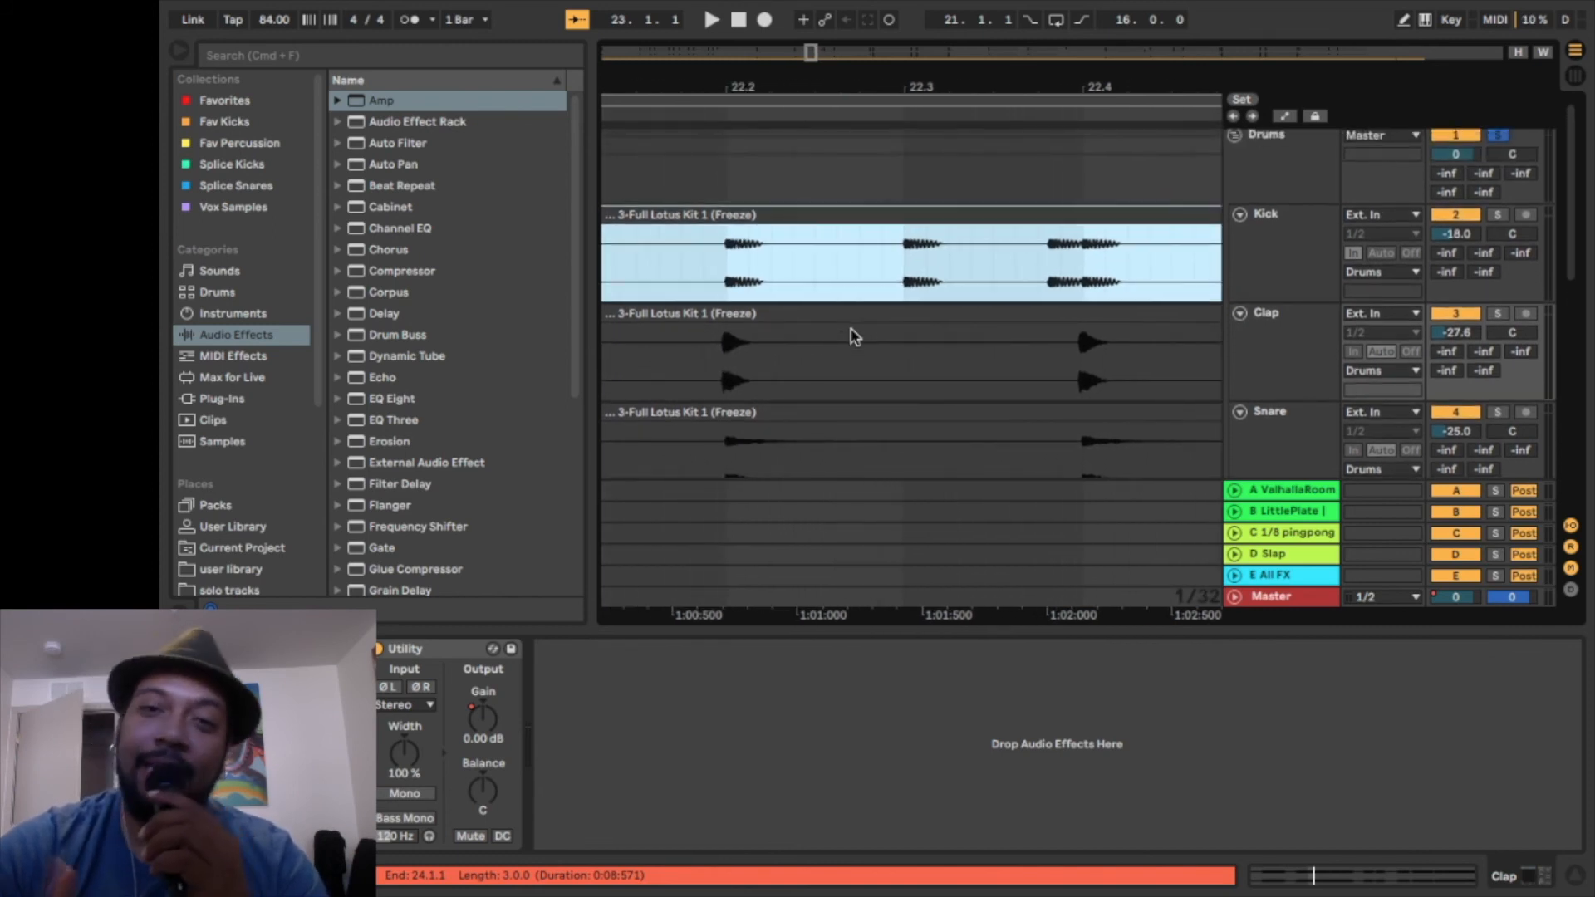
scroll(854, 335, left, 15)
scroll(854, 336, up, 1)
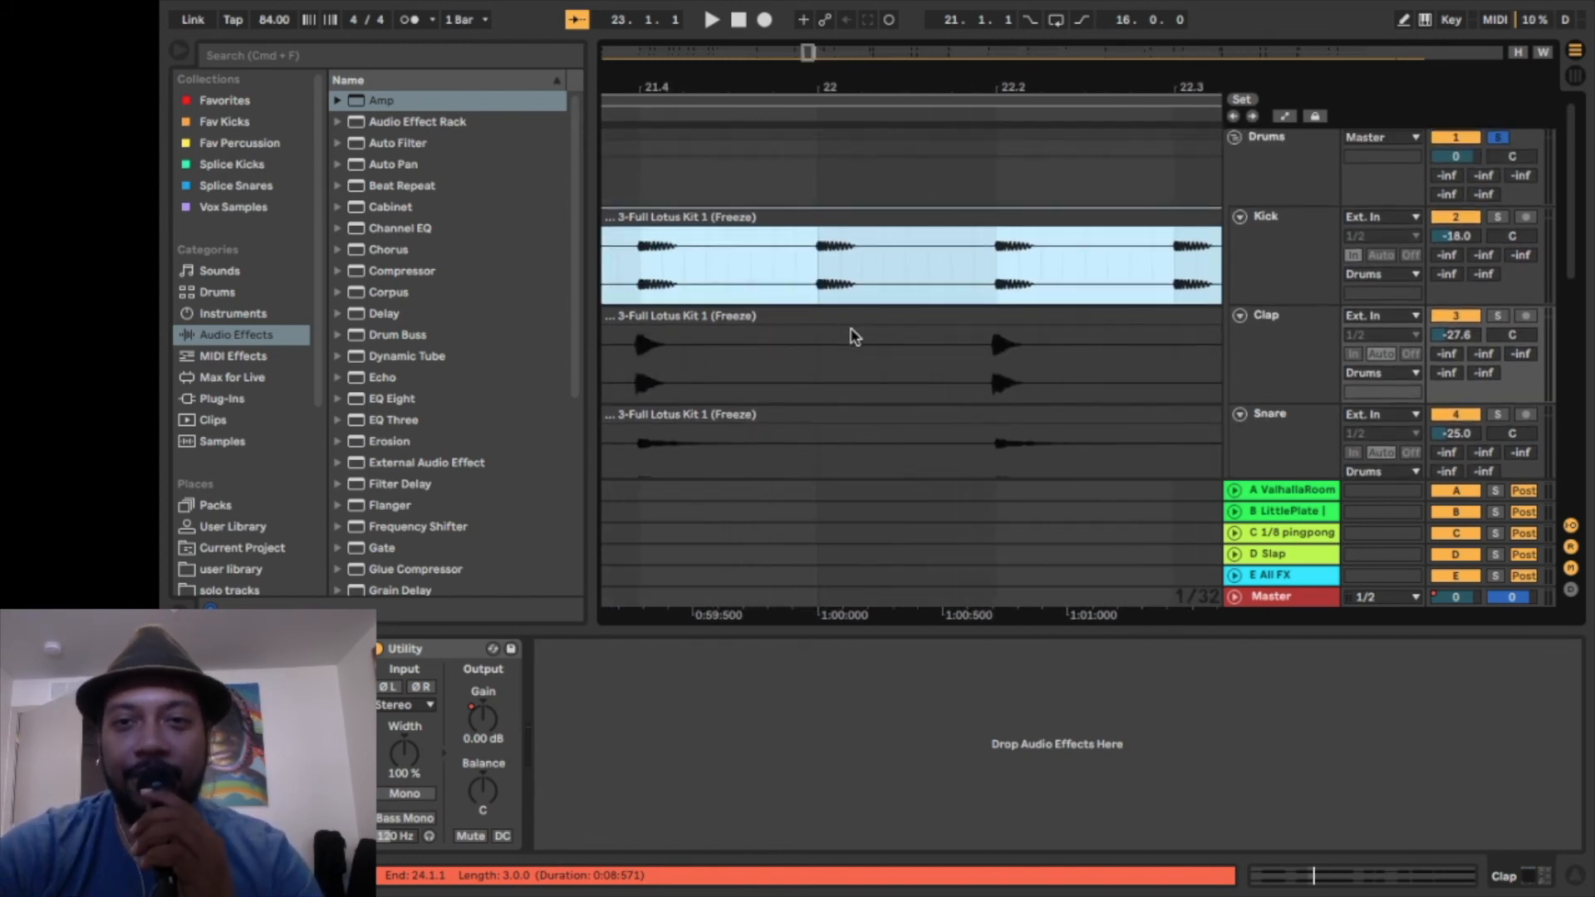
scroll(855, 336, left, 4)
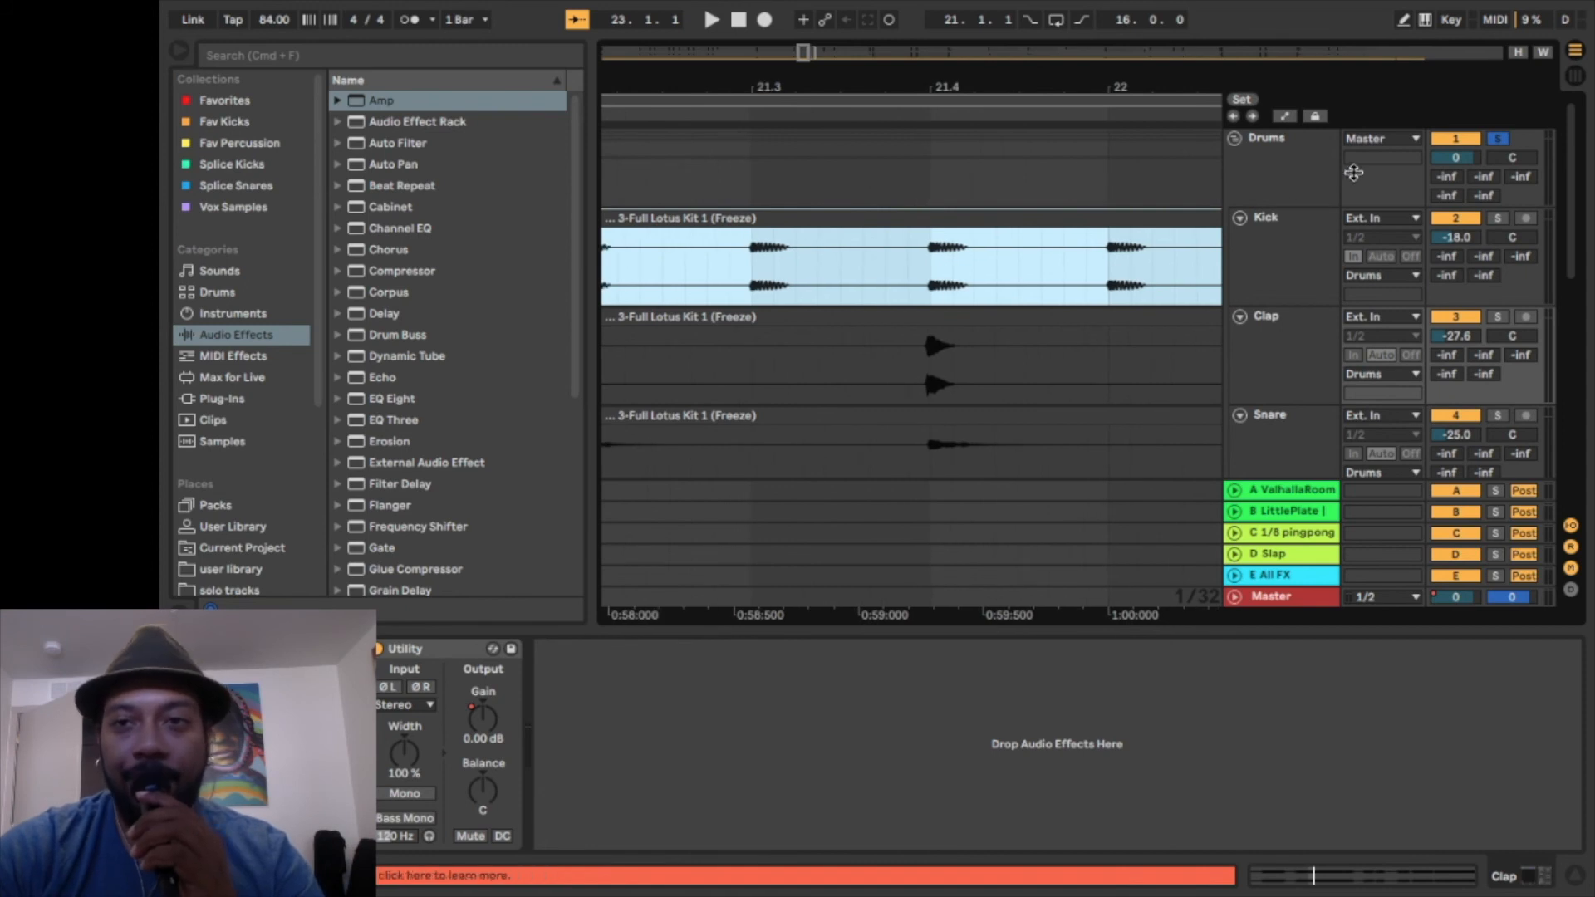
Switch on the TR5 Classic Clipper on the Drums group and open its interface to examine the settings.
click(1290, 172)
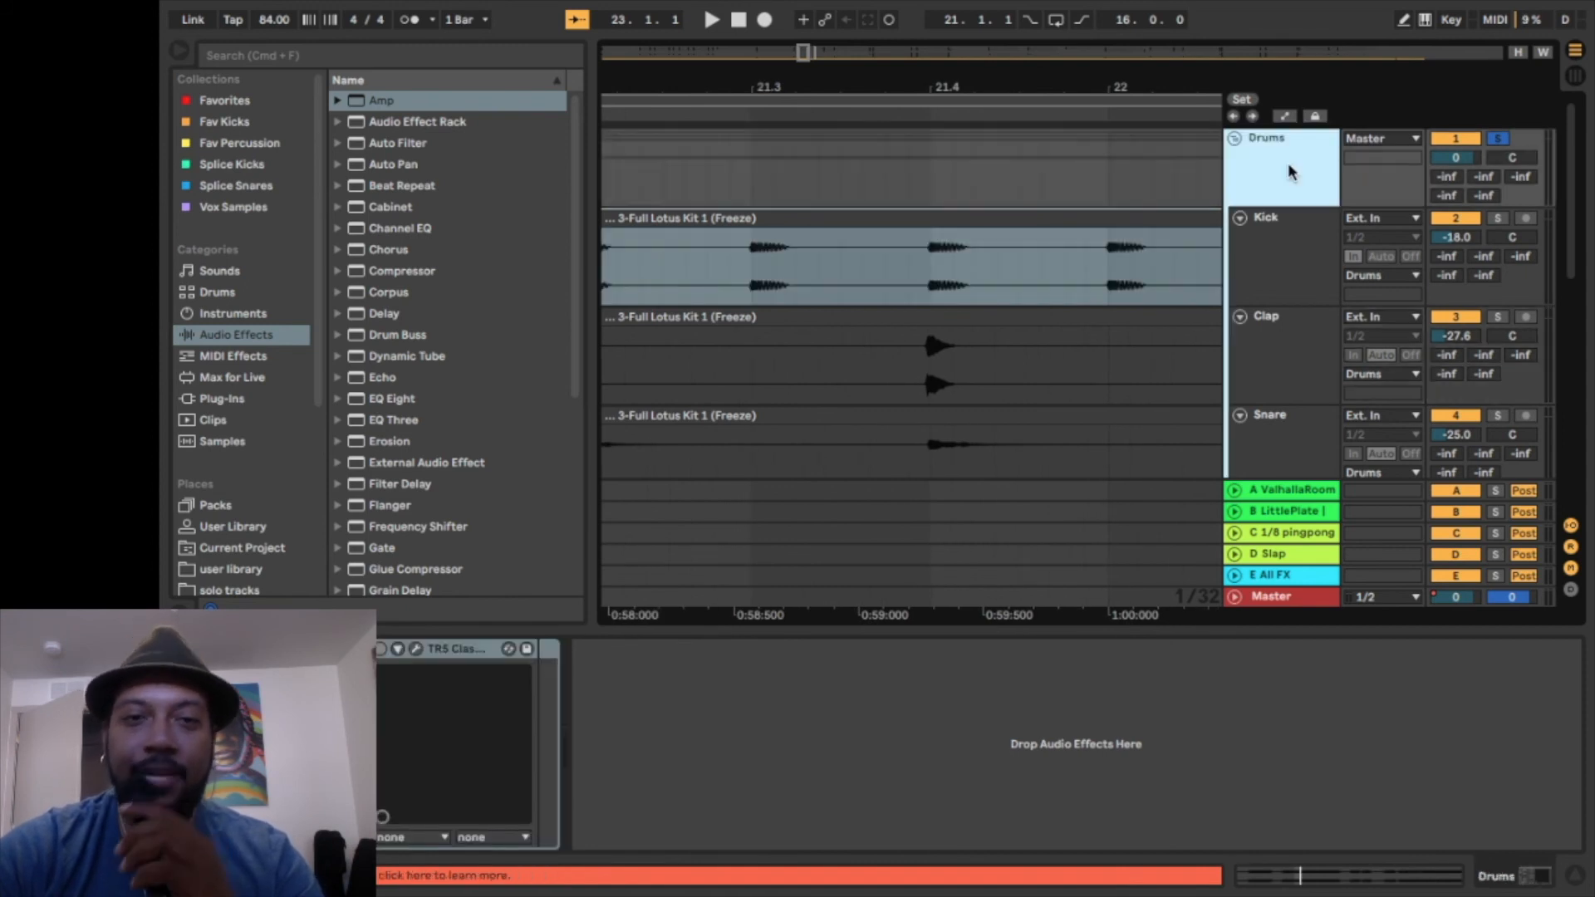
scroll(983, 367, left, 12)
scroll(983, 367, down, 3)
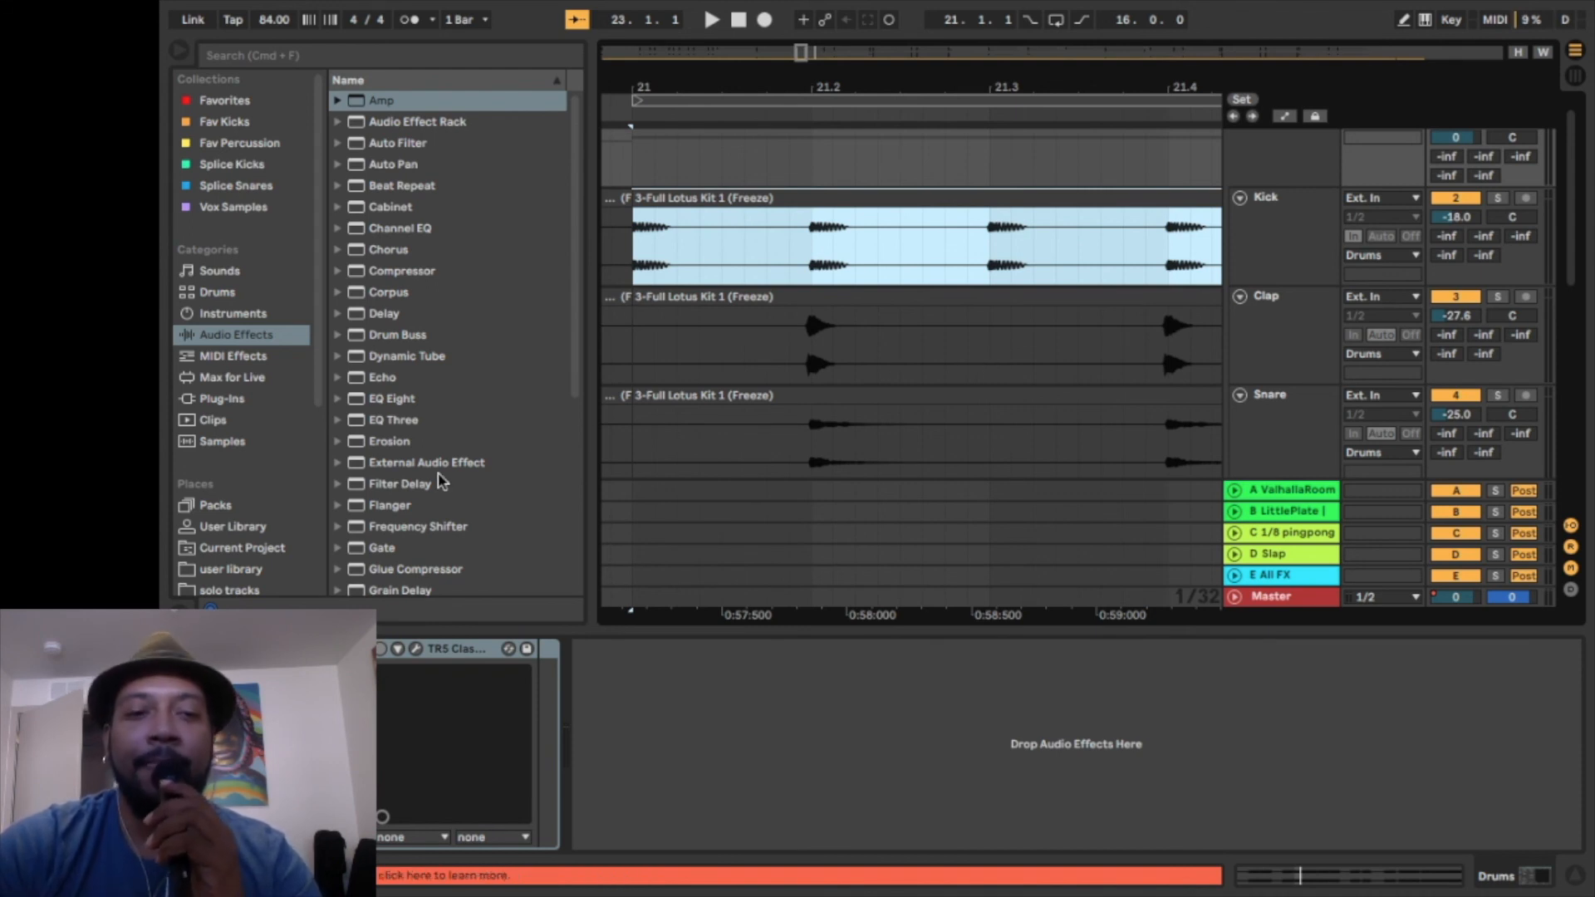
click(380, 649)
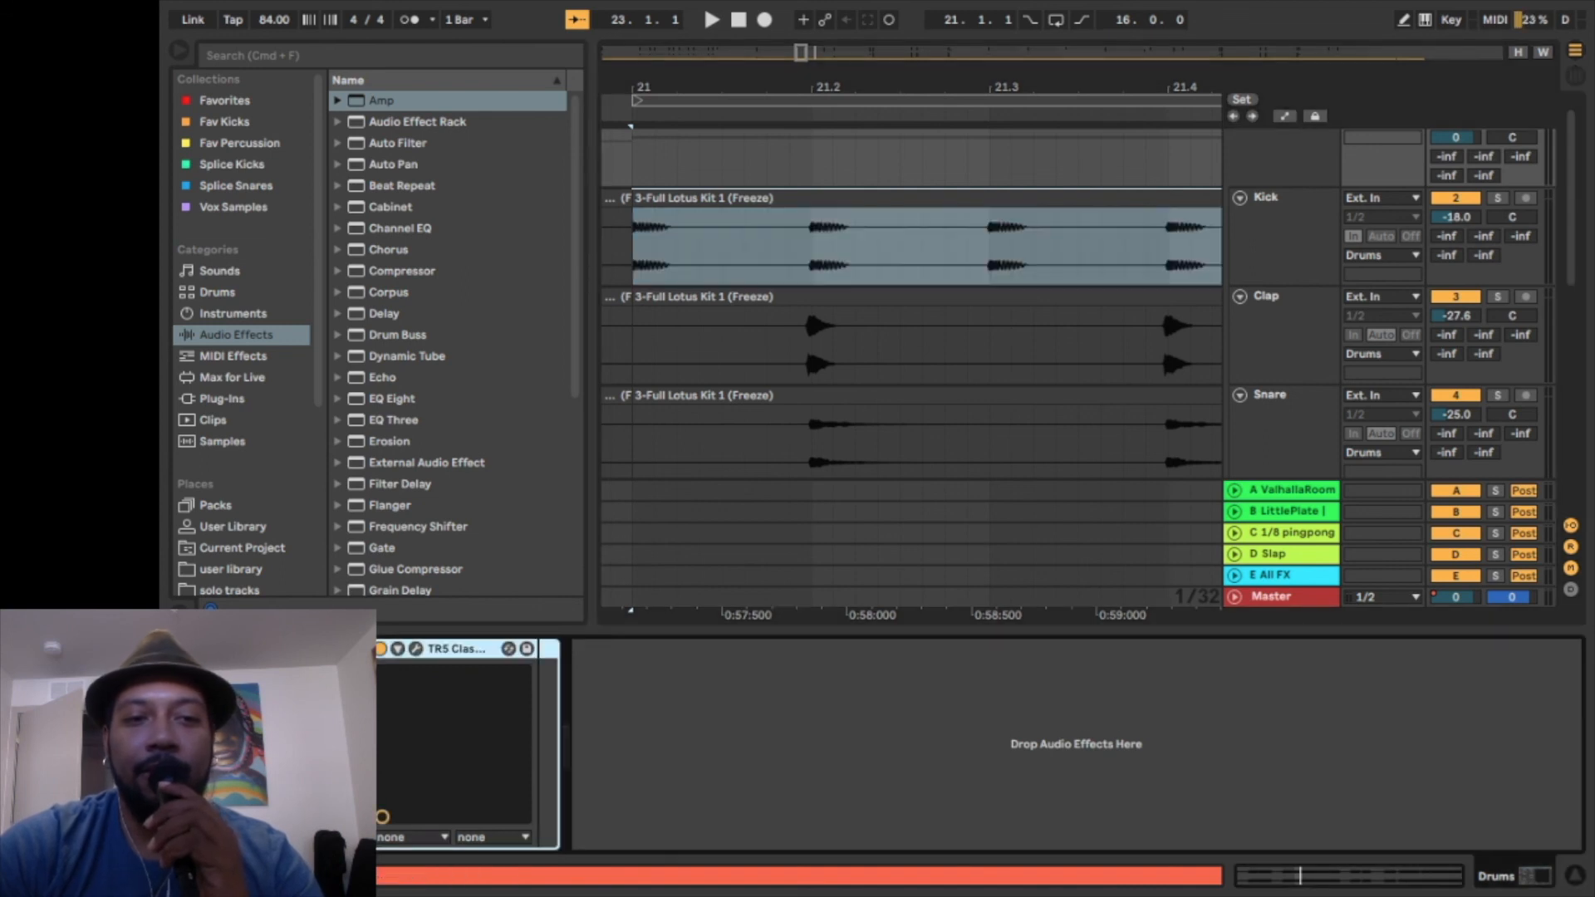
click(415, 649)
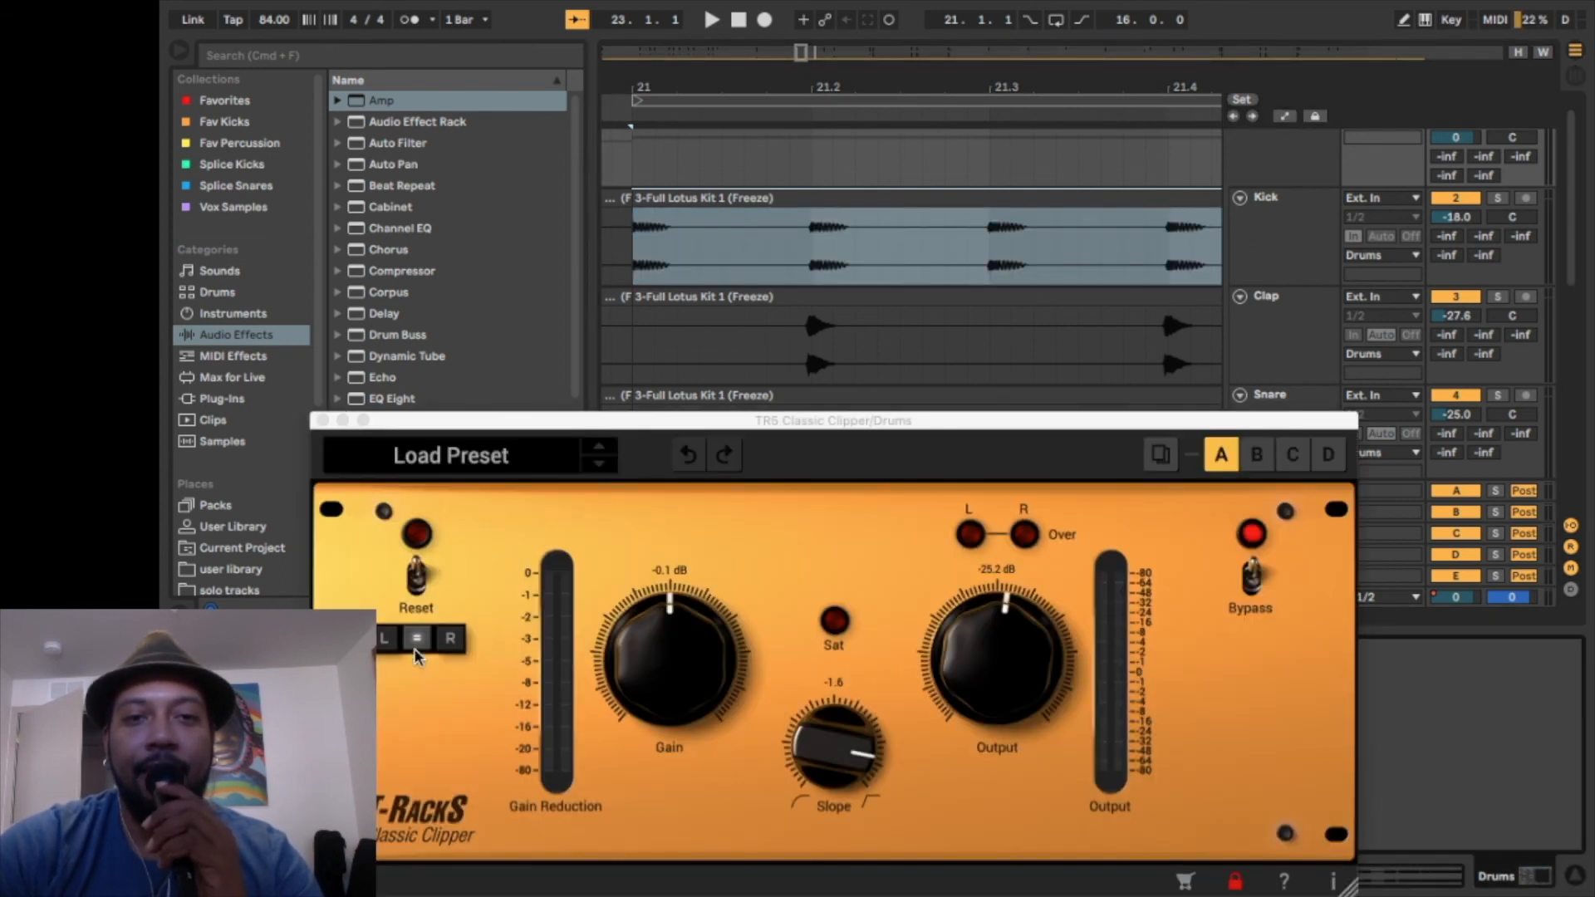
mouse_move(716, 431)
mouse_down()
mouse_move(733, 193)
mouse_move(609, 118)
mouse_move(741, 327)
mouse_move(951, 442)
mouse_move(832, 444)
mouse_move(925, 479)
mouse_move(936, 445)
mouse_move(895, 404)
mouse_move(750, 410)
mouse_move(750, 430)
mouse_move(699, 437)
mouse_up()
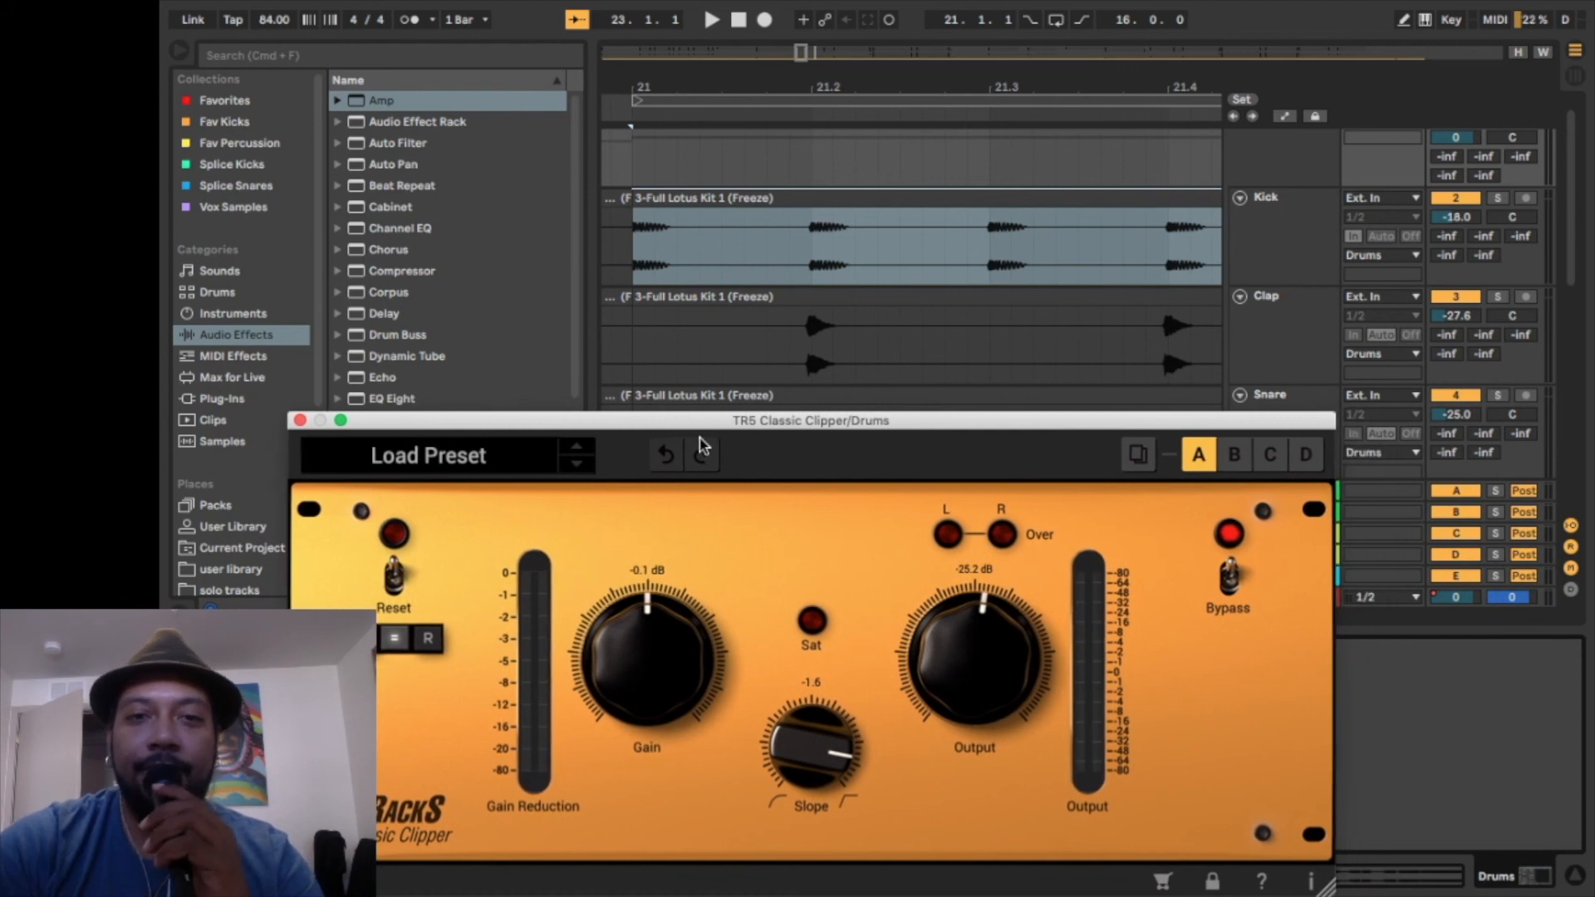
Audition the Drums group through the TR5 Classic Clipper, stop playback and close the plug-in interface.
key(space)
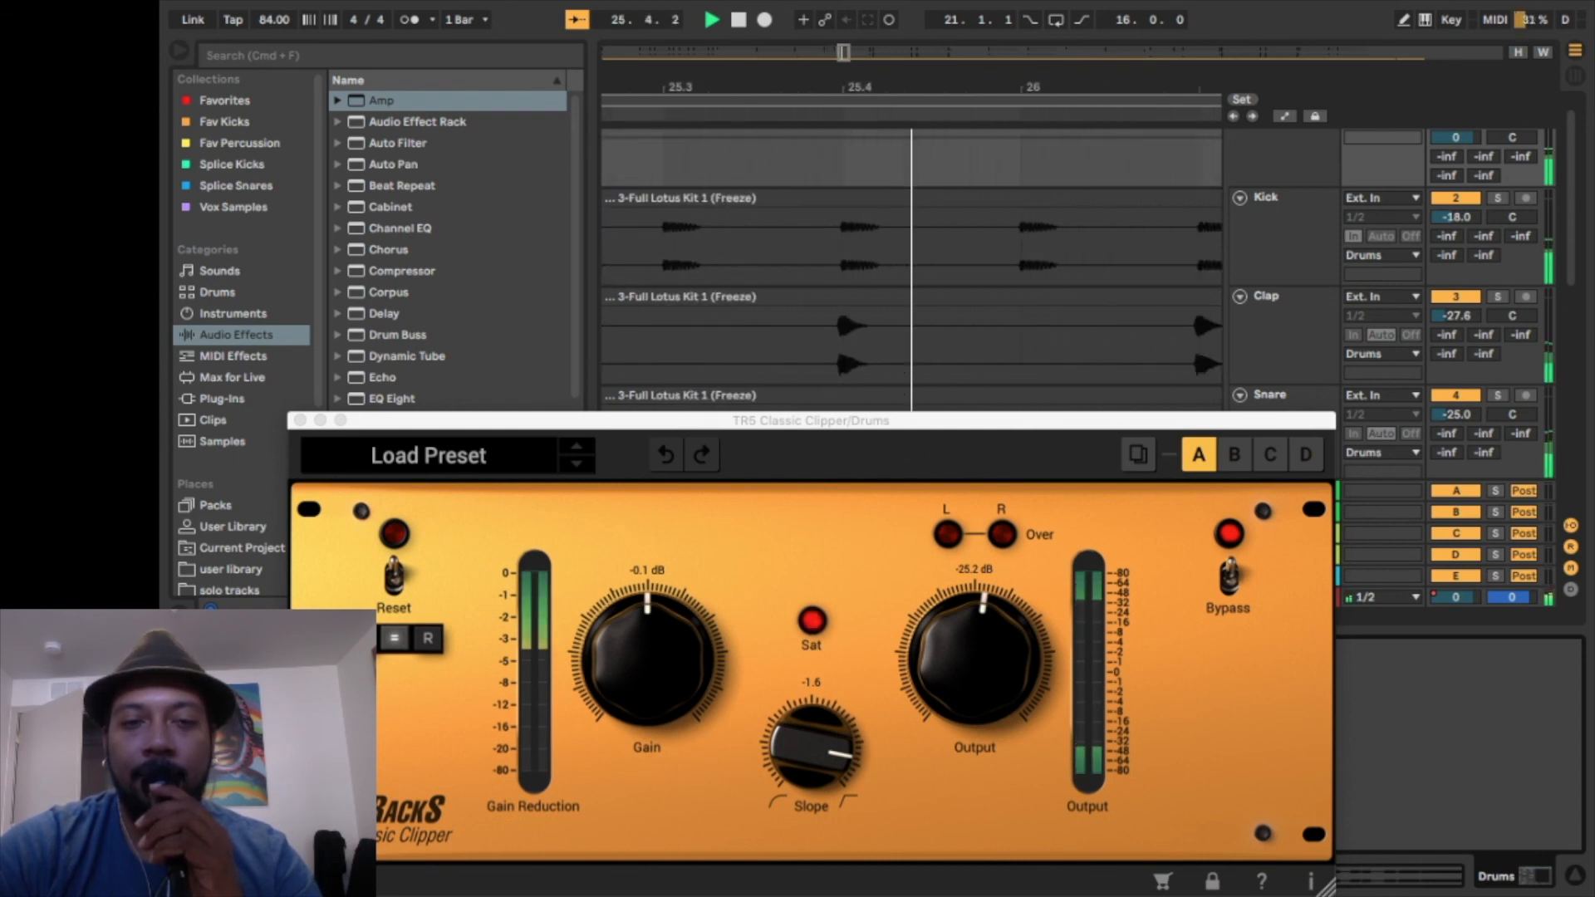
key(space)
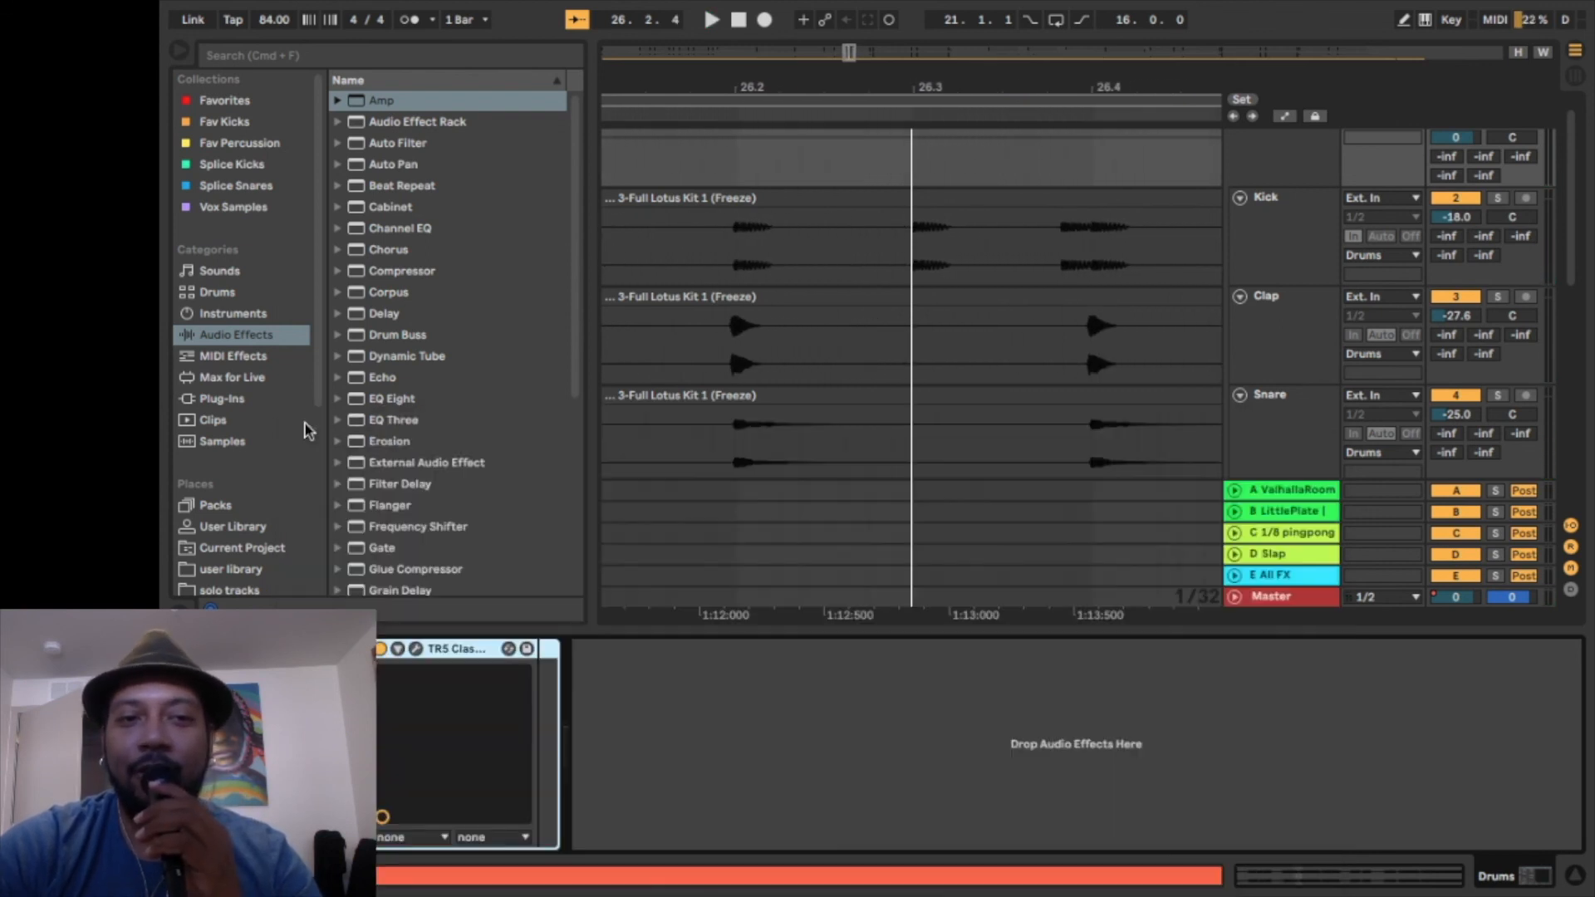
click(301, 421)
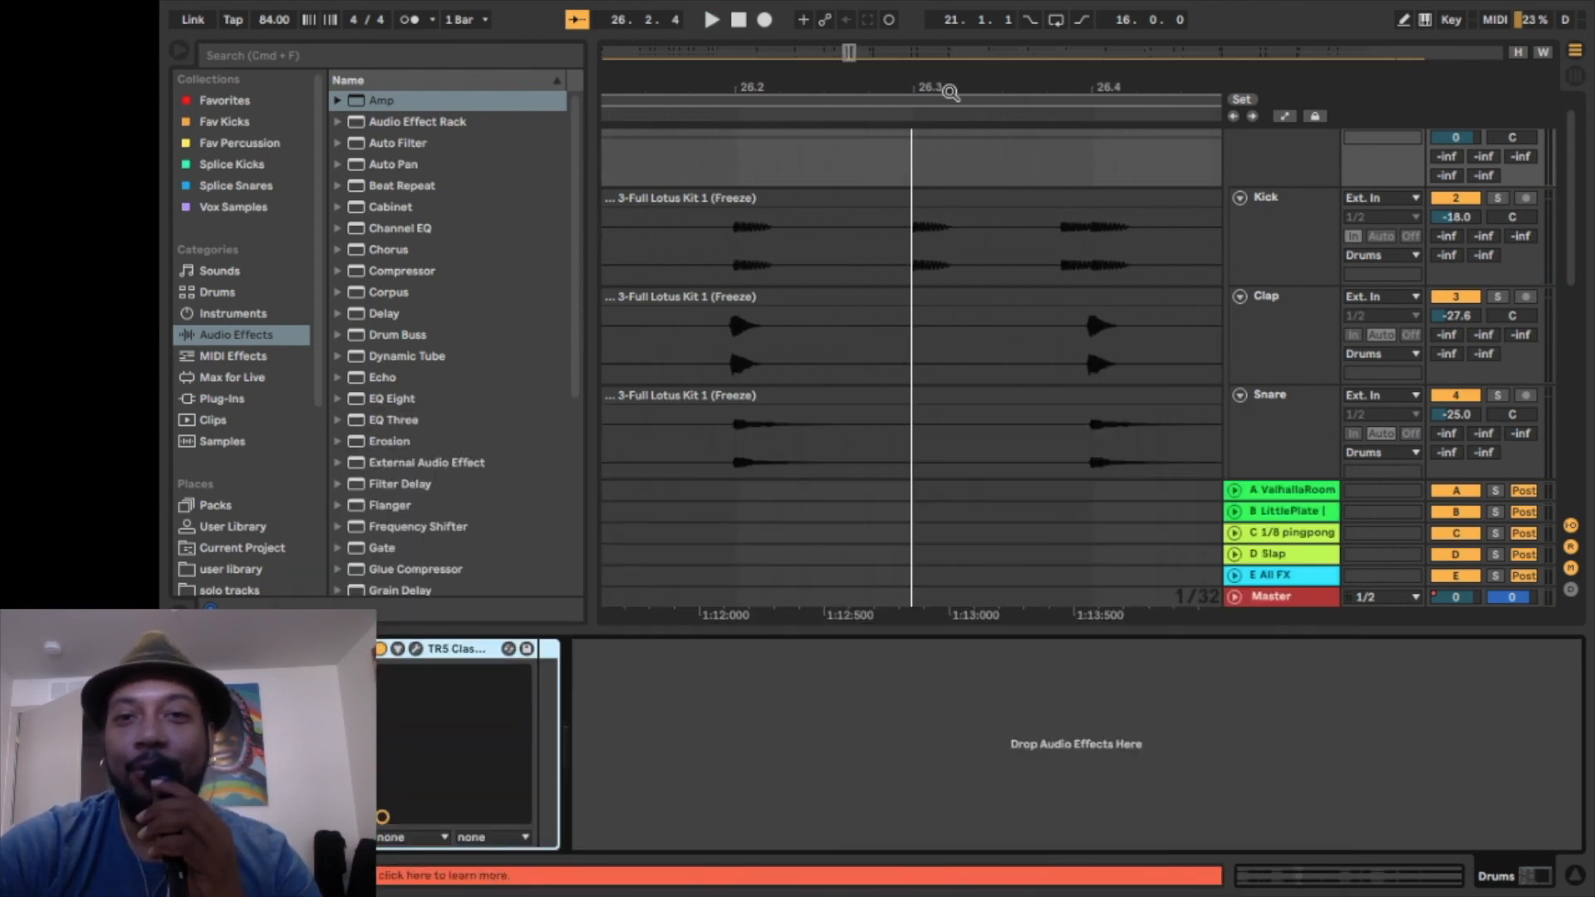
Bring the drum tracks around bars 20 to 23 into view in a wider section of the arrangement.
drag(950, 92, 1133, 89)
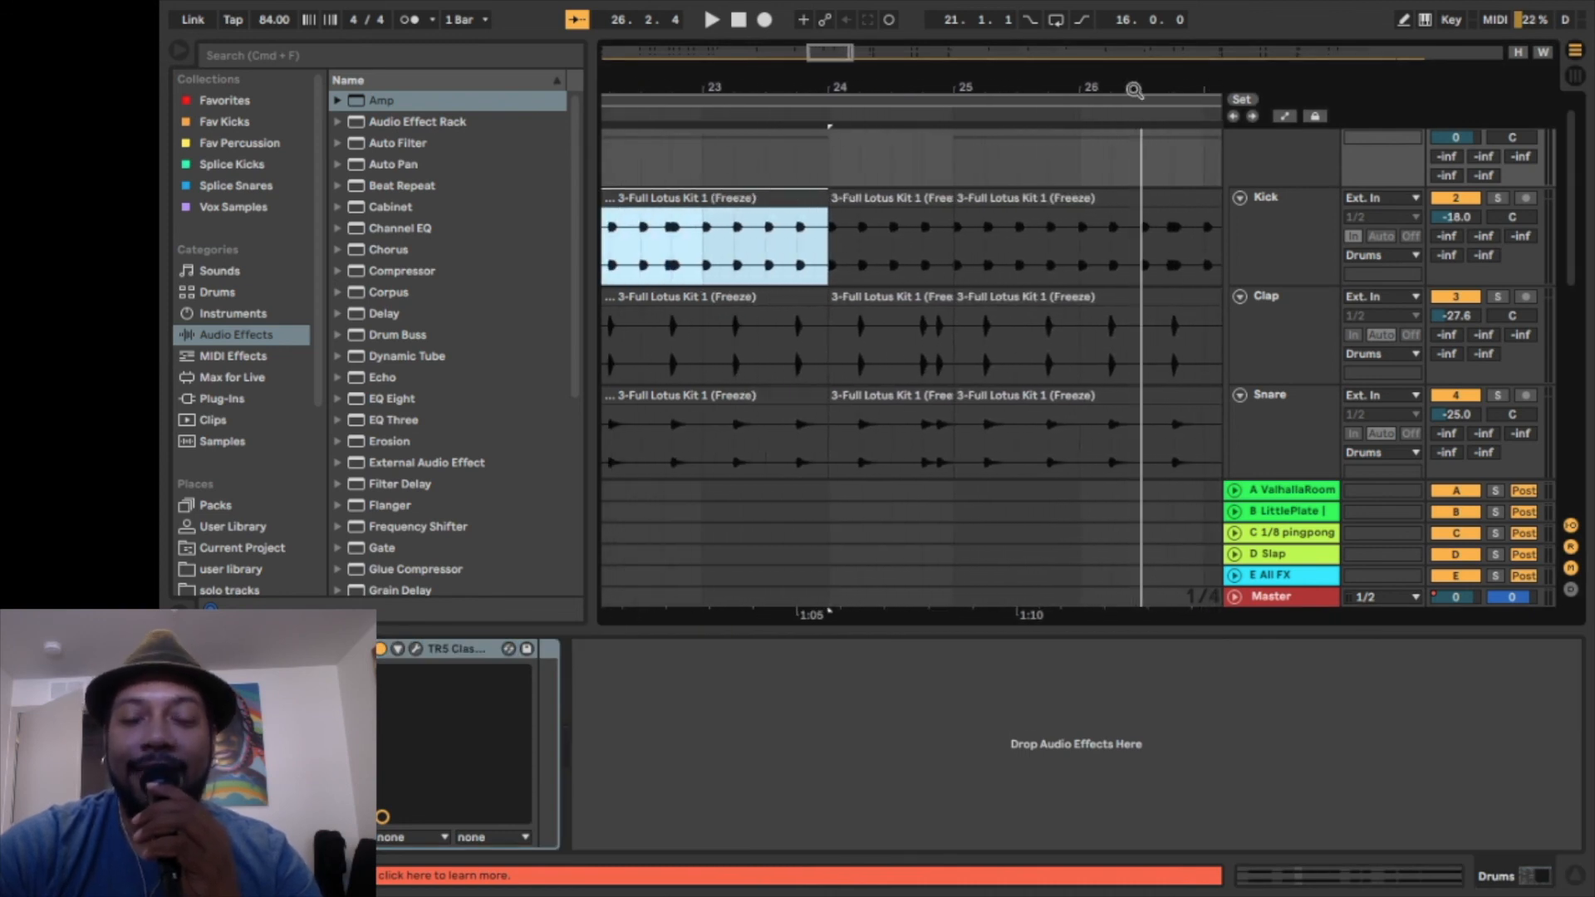
scroll(986, 397, down, 2)
scroll(986, 397, left, 6)
scroll(986, 403, up, 1)
scroll(986, 404, right, 2)
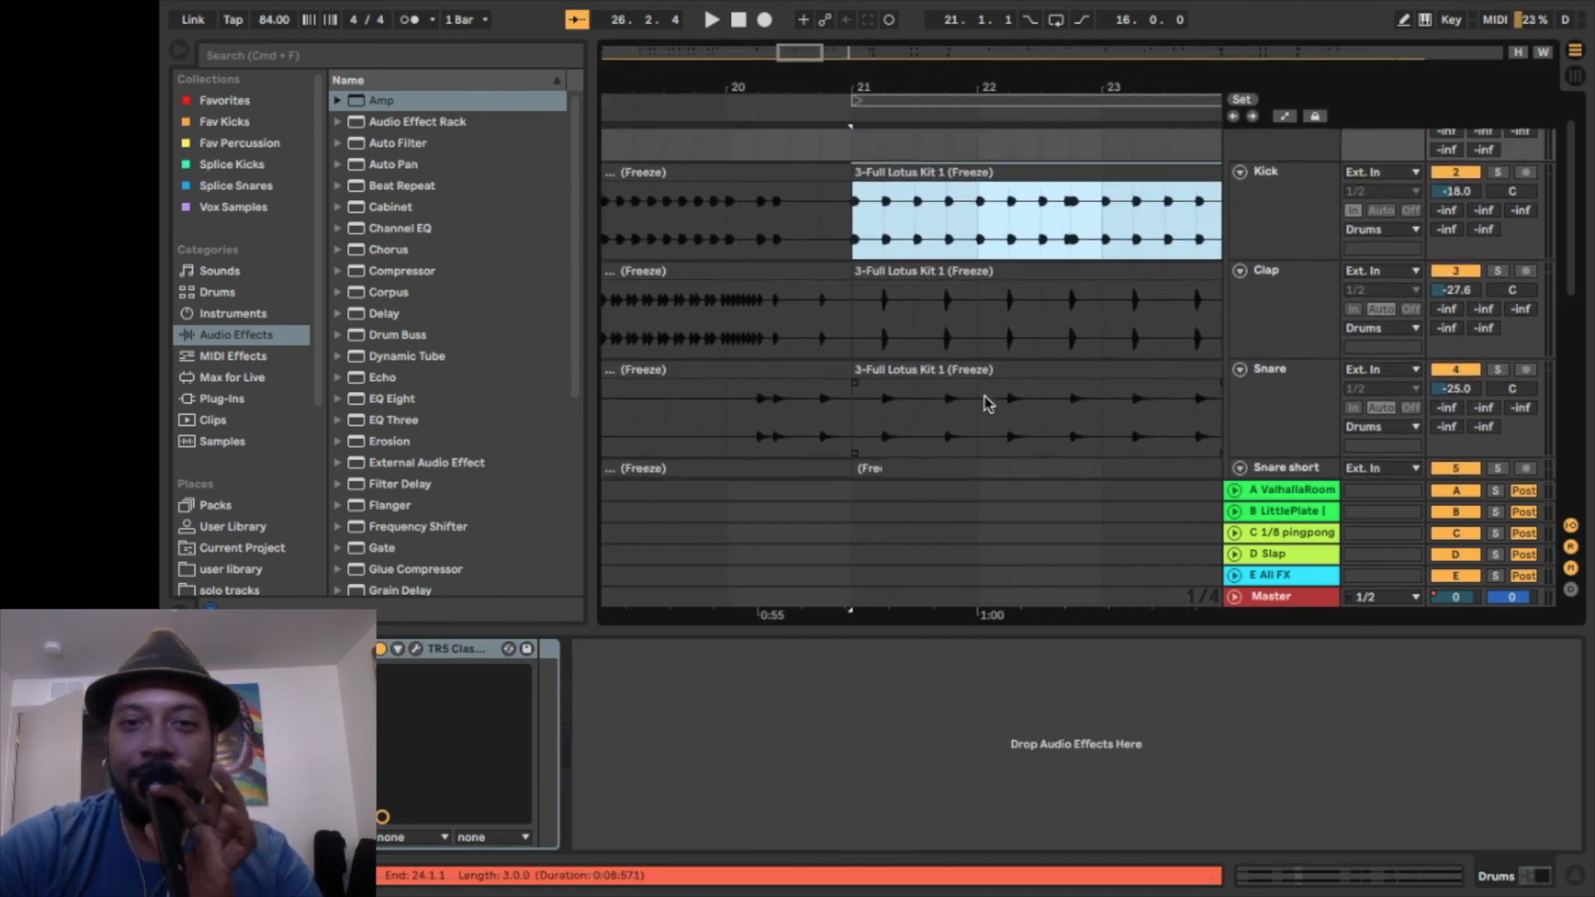